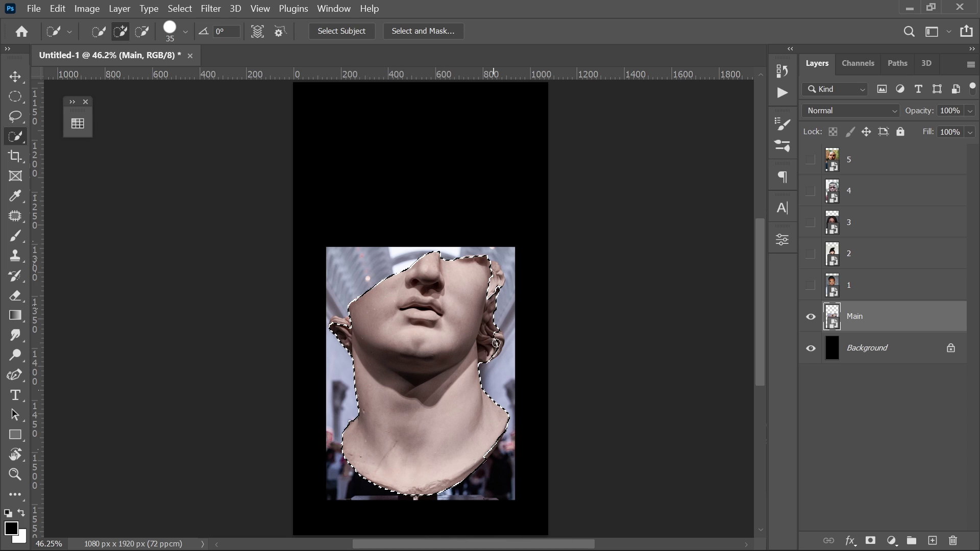
Step: Refine the selection around the statue's hair and ear, and mask the Main layer with it
mouse_move(496, 340)
left_mouse_down()
mouse_move(488, 329)
mouse_move(496, 280)
left_mouse_up()
left_click_drag(338, 326, 346, 332)
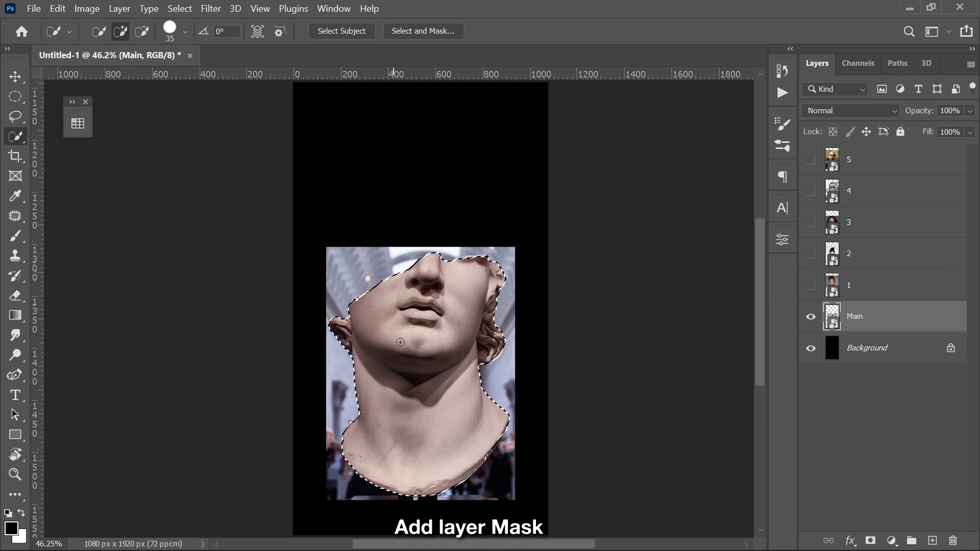
left_click(870, 539)
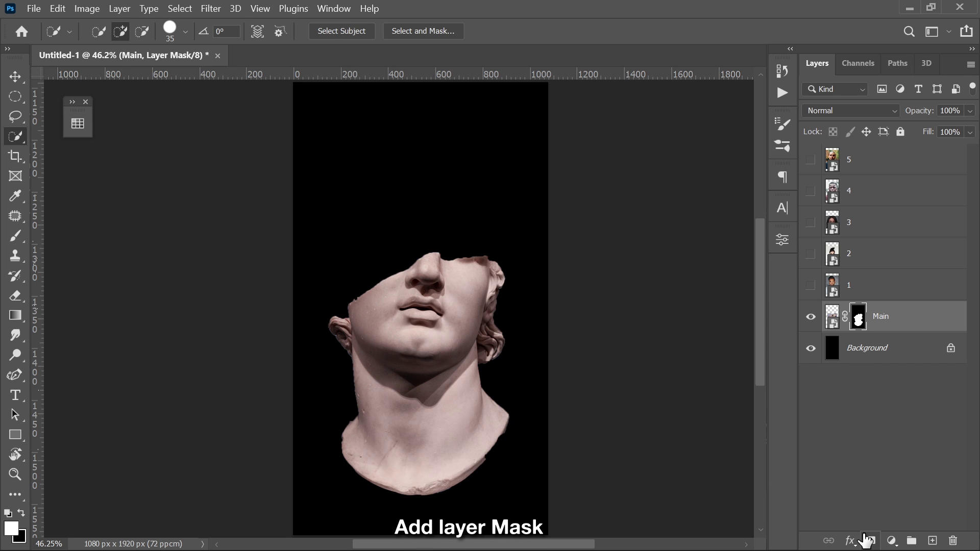
key("v")
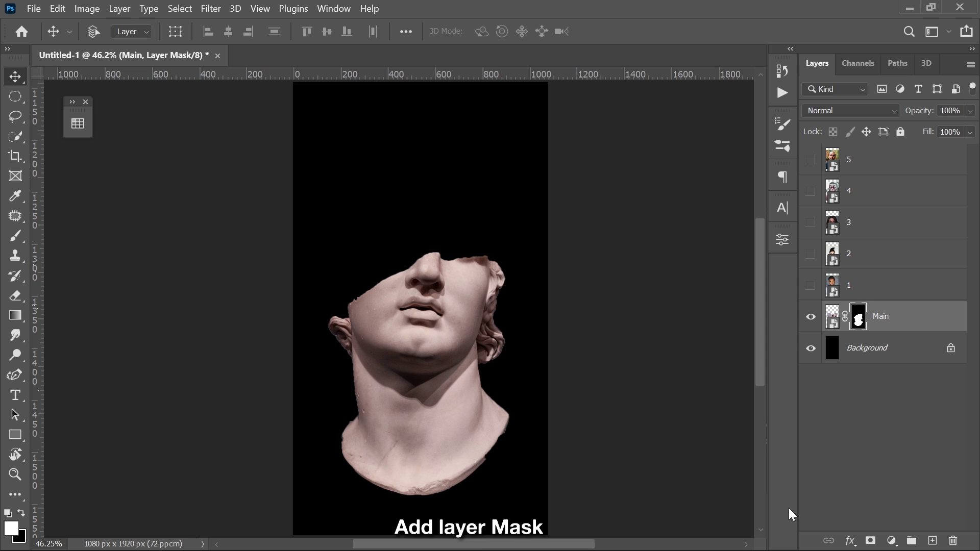
Step: Draw a thin elliptical selection across the full width of the statue's neck with the Elliptical Marquee tool
scroll(376, 414, "up", 16)
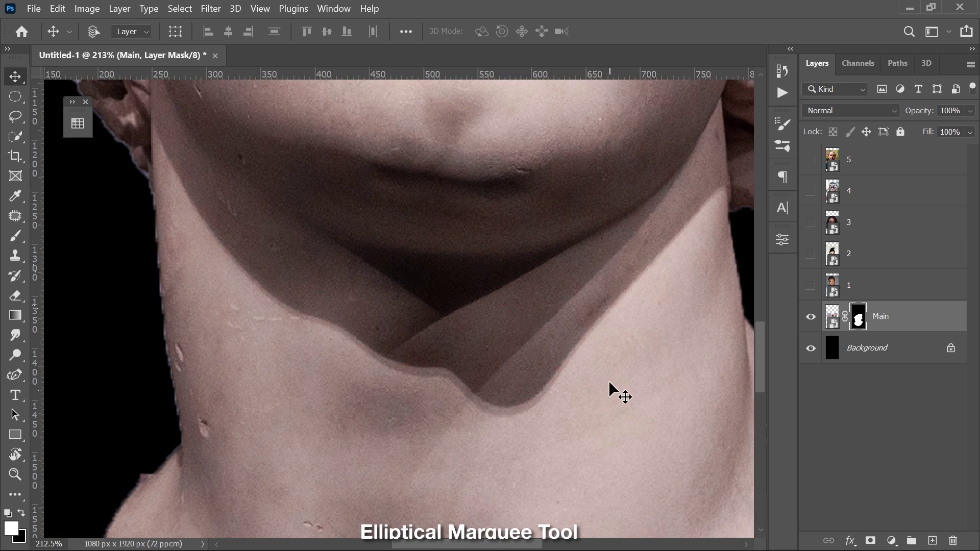
left_click_drag(619, 393, 569, 392)
left_click(15, 96)
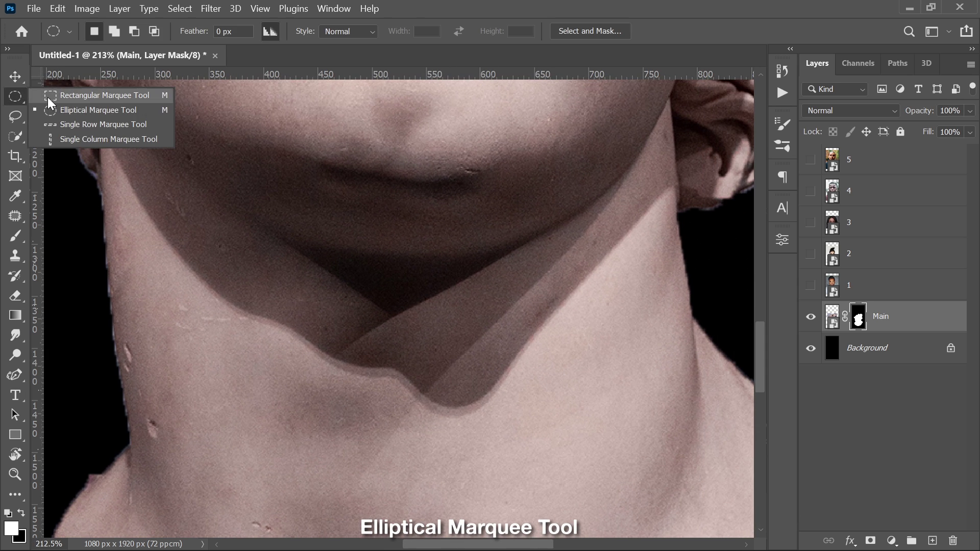
left_click(72, 111)
left_click_drag(113, 339, 694, 310)
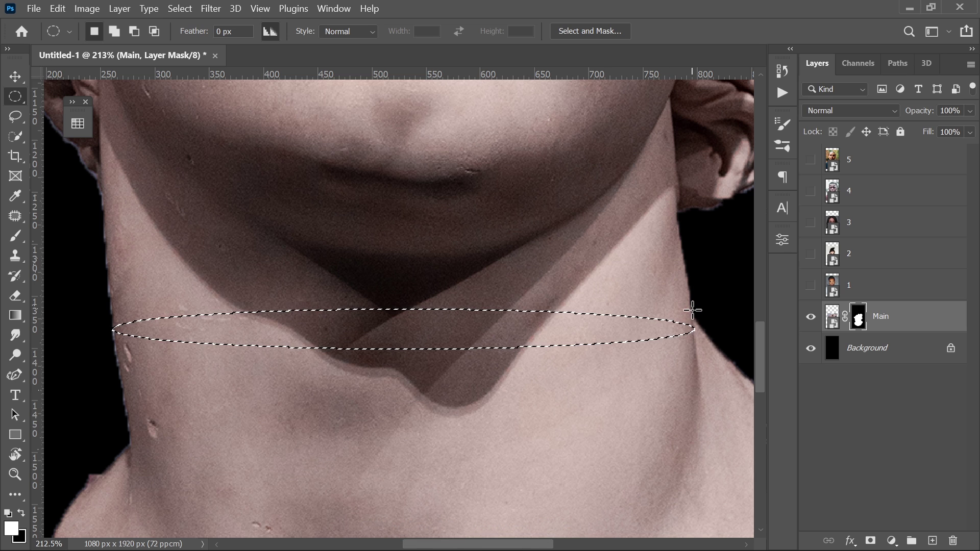
Step: Transform the elliptical selection and rotate it by -3.19° to follow the tilt of the neck
right_click(690, 312)
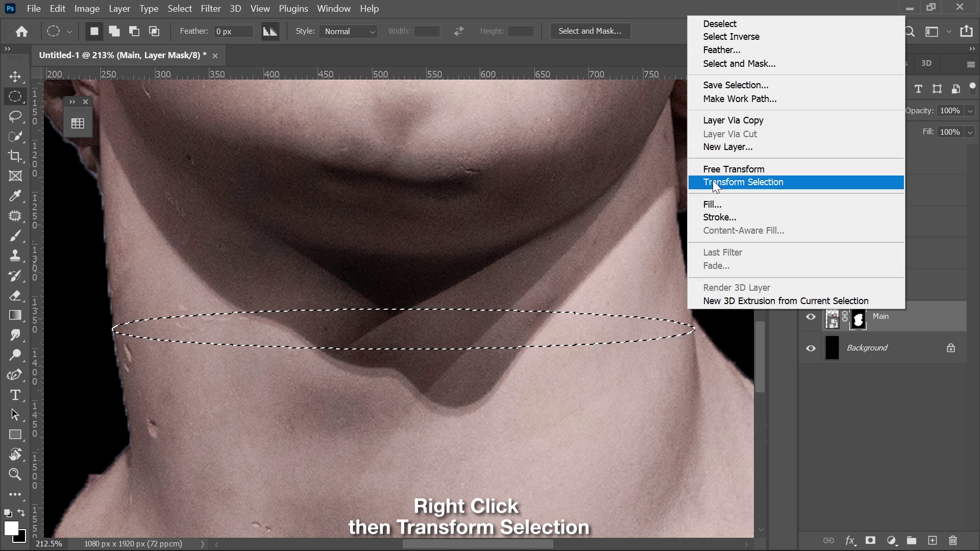
left_click(721, 183)
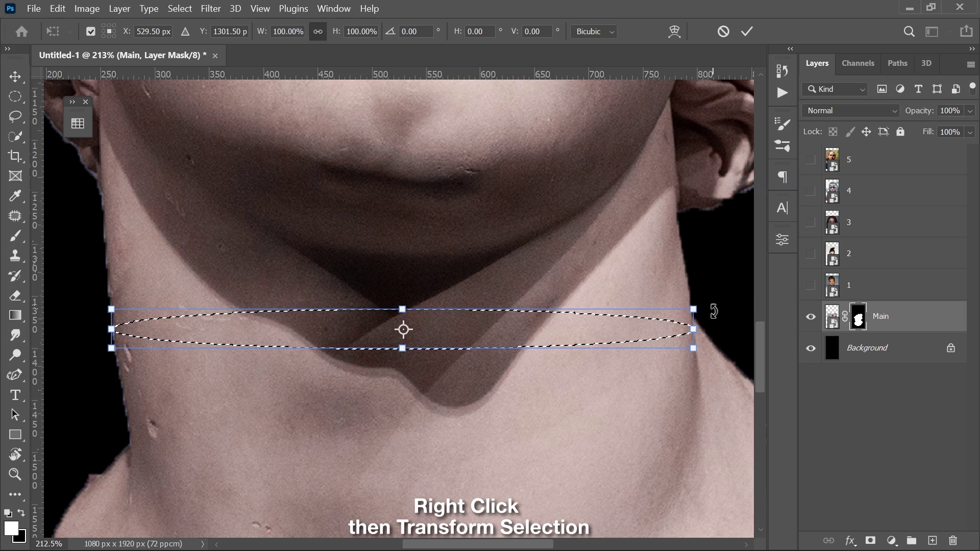
left_click_drag(713, 312, 715, 295)
scroll(725, 314, "up", 1)
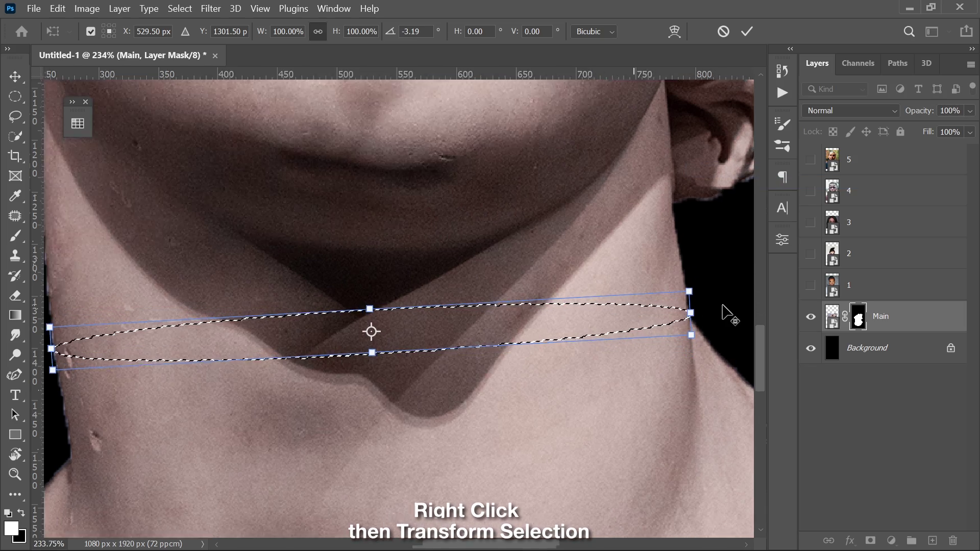
Step: Scale the elliptical selection to 99.33% so both ends meet the neck's edges, and apply the transform
scroll(725, 314, "up", 15)
left_click_drag(607, 336, 594, 336)
left_click_drag(208, 353, 560, 302)
left_click_drag(199, 249, 426, 323)
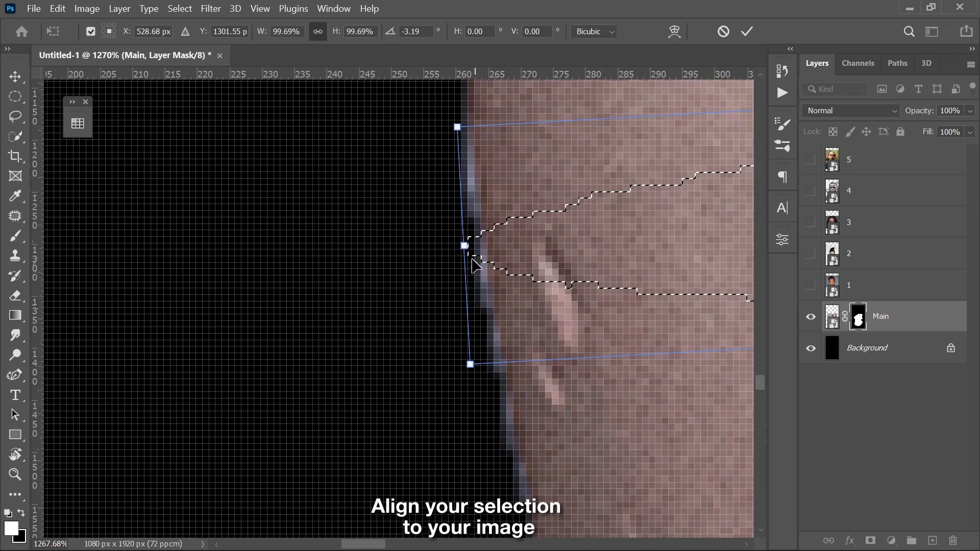
left_click_drag(465, 247, 477, 244)
scroll(510, 271, "down", 12)
left_click_drag(659, 182, 240, 192)
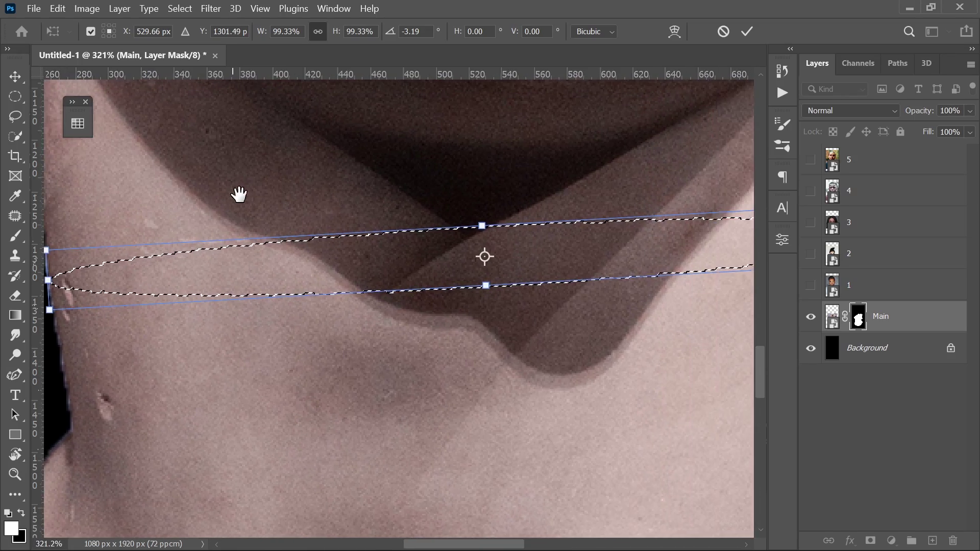
scroll(431, 280, "down", 5)
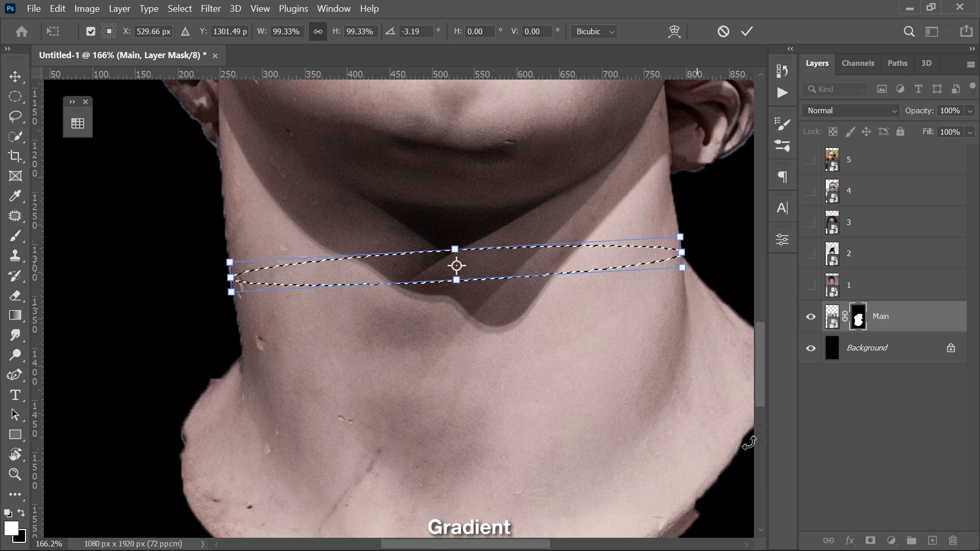
key("Return")
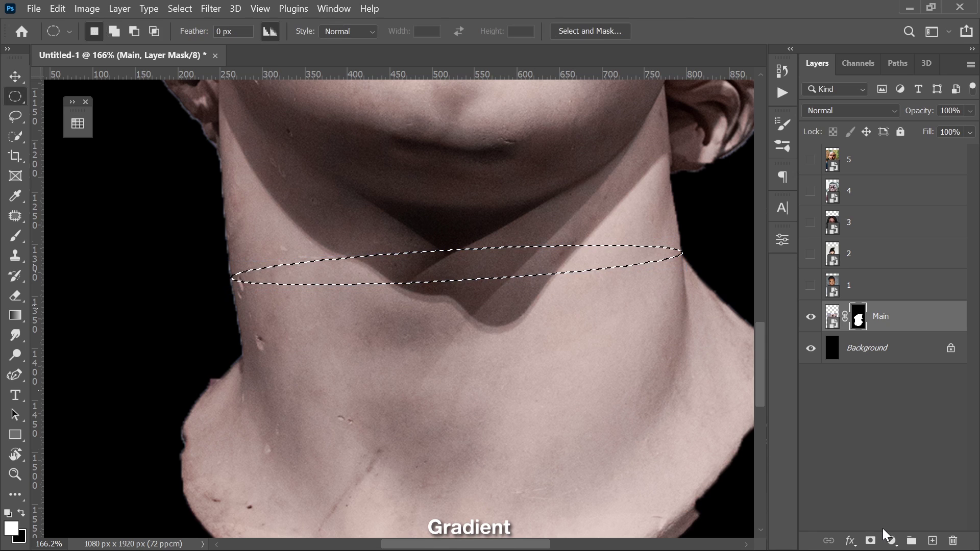
Step: Add a Gradient fill layer from the elliptical selection, using the linear purple-to-pink preset
left_click(891, 542)
left_click(881, 281)
left_click(800, 117)
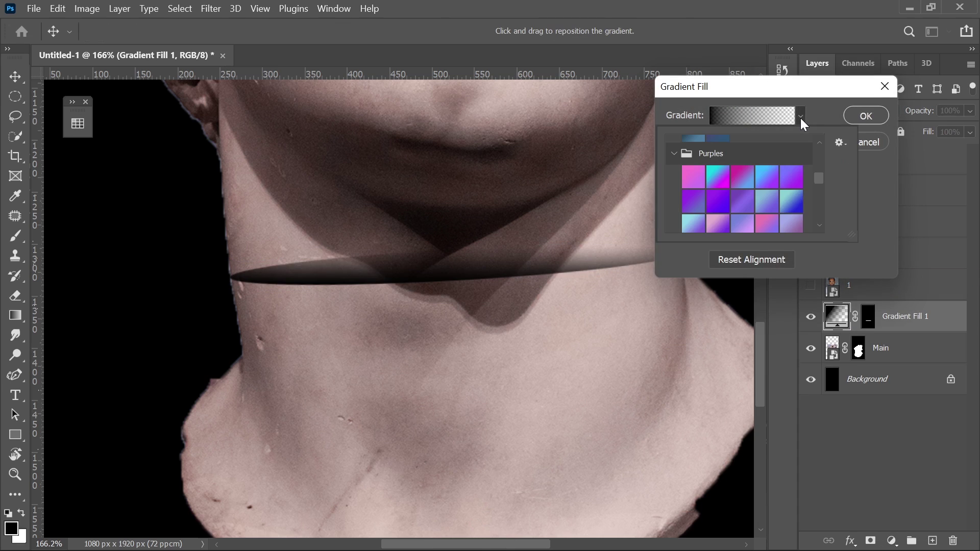
left_click(747, 186)
scroll(748, 194, "down", 1)
left_click(762, 219)
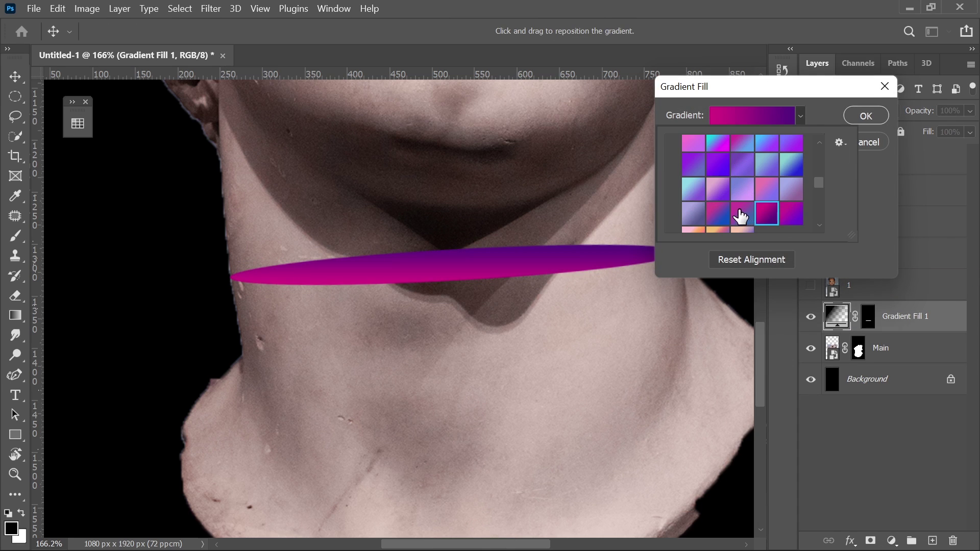
scroll(740, 217, "down", 5)
left_click(675, 161)
left_click(741, 200)
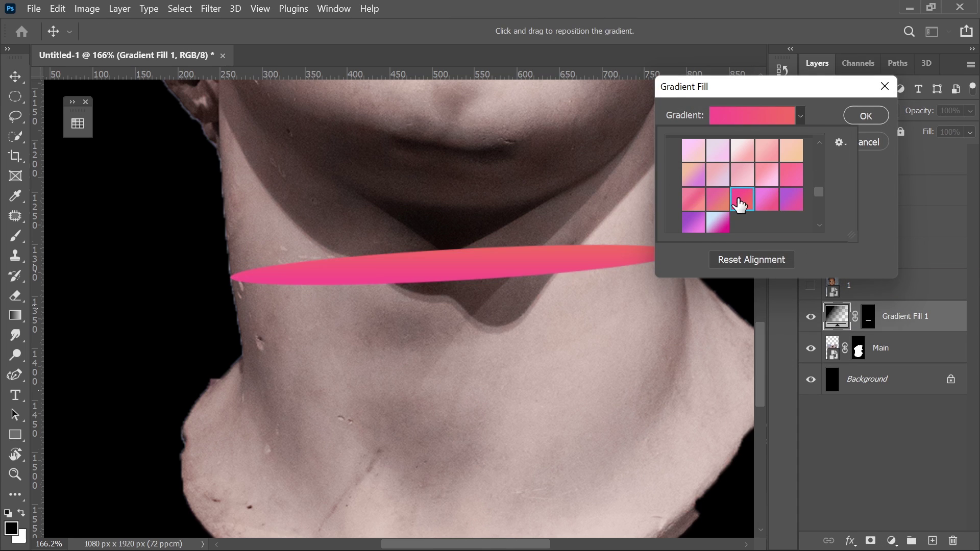
left_click(693, 224)
left_click(800, 116)
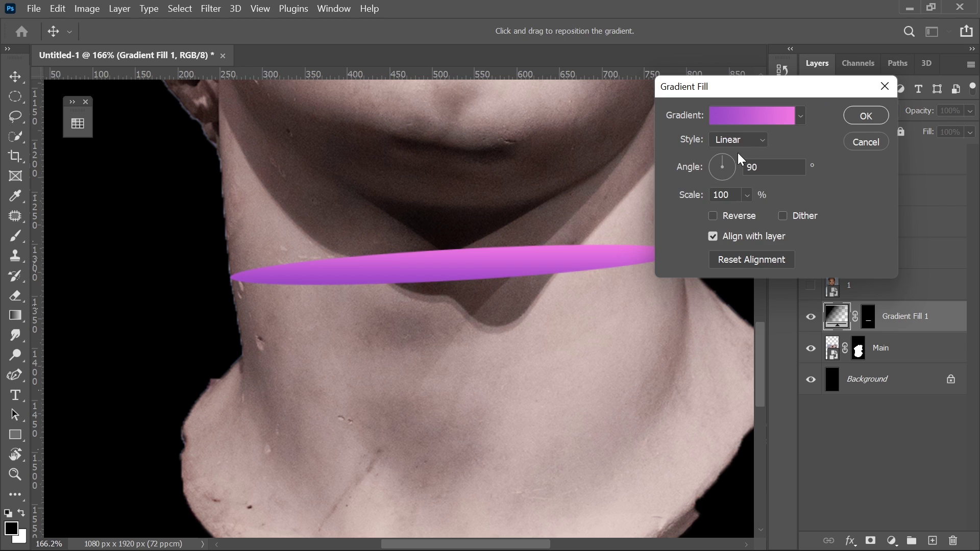
Step: Flip the gradient's angle so purple is at the top of the ellipse and pink at the bottom, and apply the fill
left_click(730, 161)
left_click(721, 181)
key("Return")
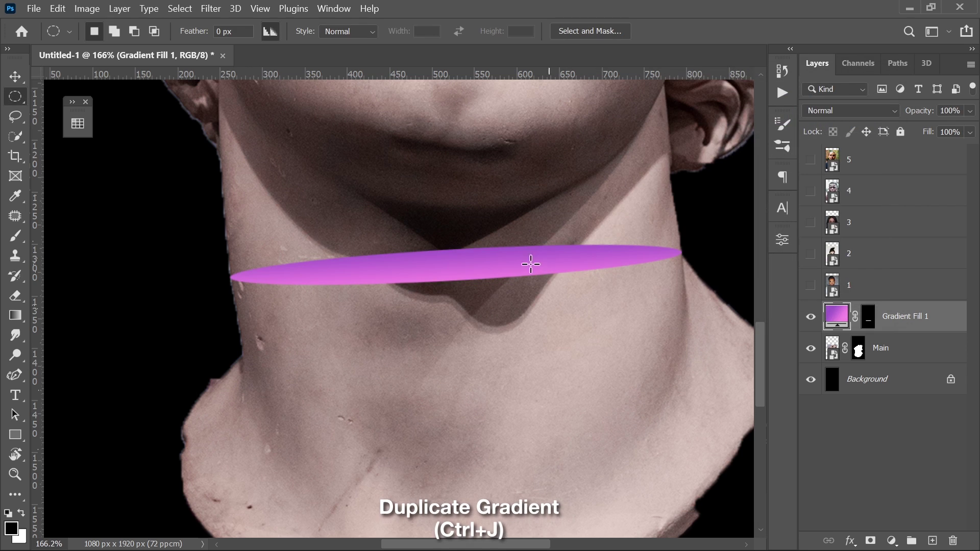
Step: Duplicate the gradient ellipse and place the copy a short distance above the original on the neck
key("v")
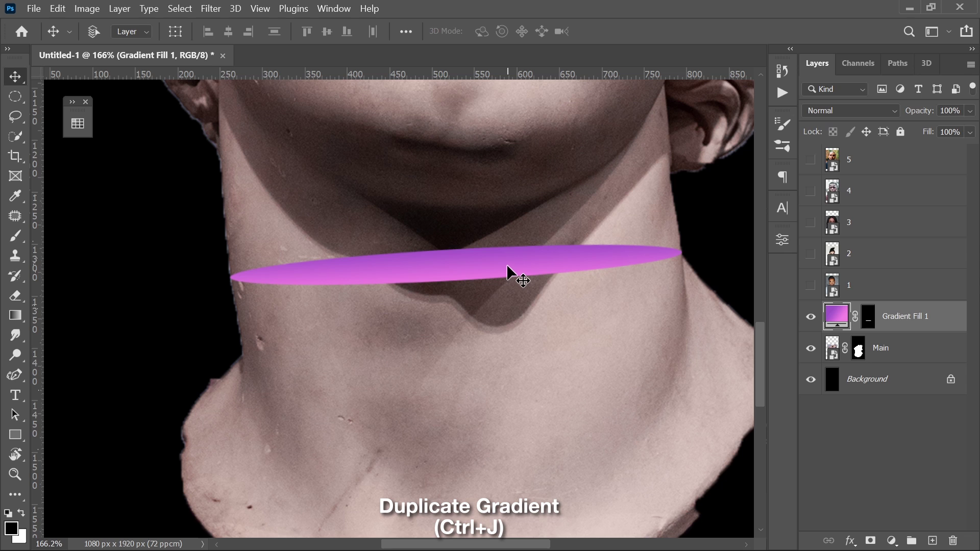
left_click_drag(507, 264, 519, 285)
left_click_drag(522, 228, 514, 234)
scroll(682, 277, "up", 5)
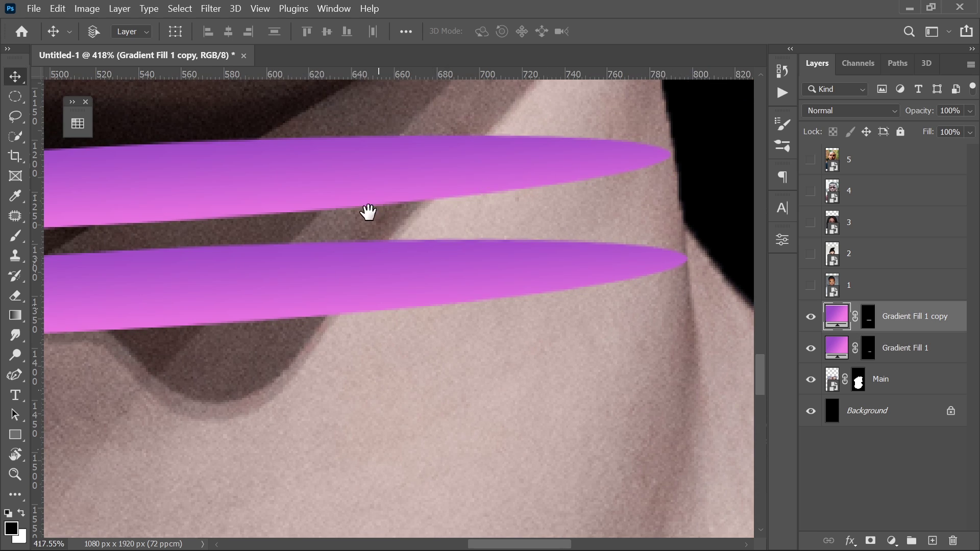
Step: Scale the upper gradient ellipse to about 100.36% so its end meets the edge of the neck
left_click_drag(368, 212, 513, 219)
key("ctrl+t")
left_click(747, 32)
scroll(671, 205, "down", 3)
left_click_drag(671, 209, 615, 201)
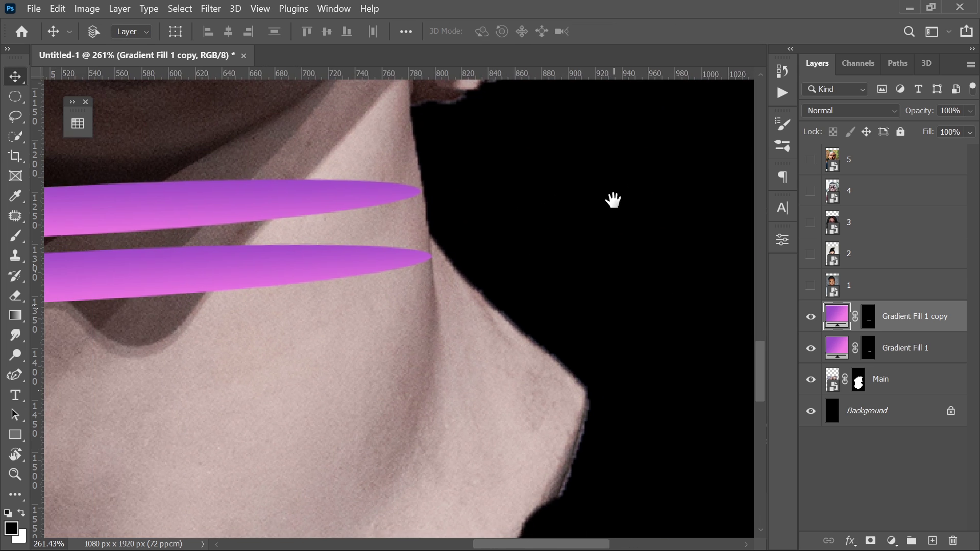
key("ctrl+t")
left_click_drag(424, 208, 428, 209)
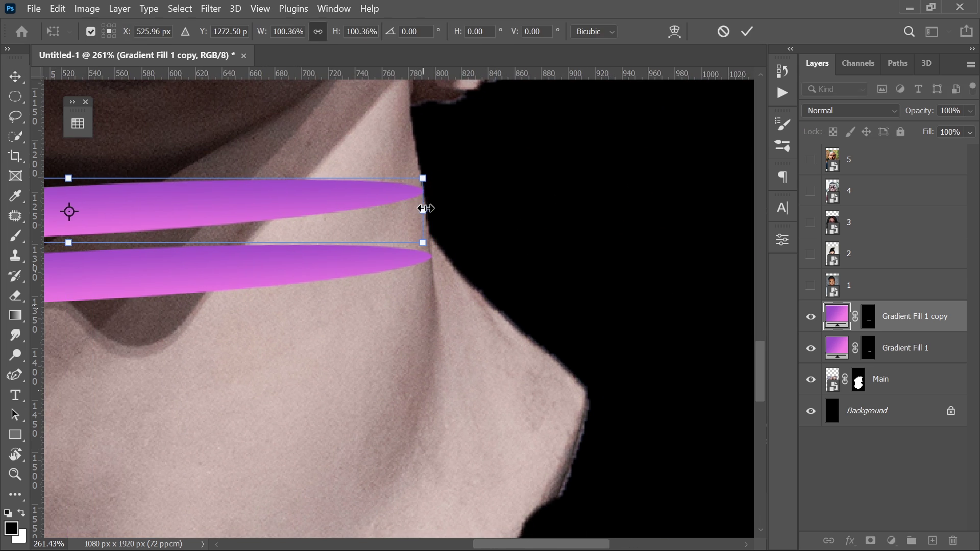
key("Return")
Step: On the Main layer's mask, draw a closed Pen tool path around the neck band between the centres of the two gradient ellipses
left_click(859, 380)
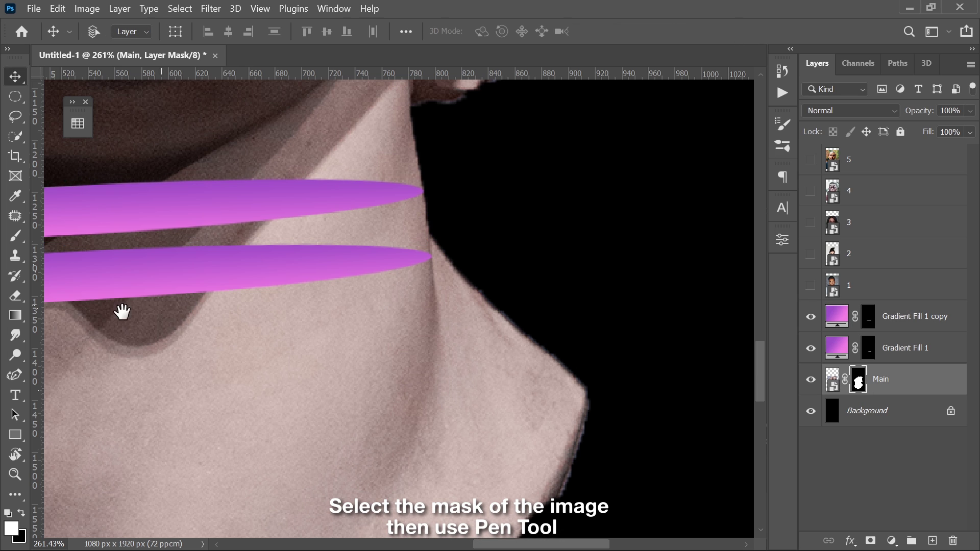
left_click_drag(123, 311, 586, 285)
right_click(15, 375)
left_click(87, 374)
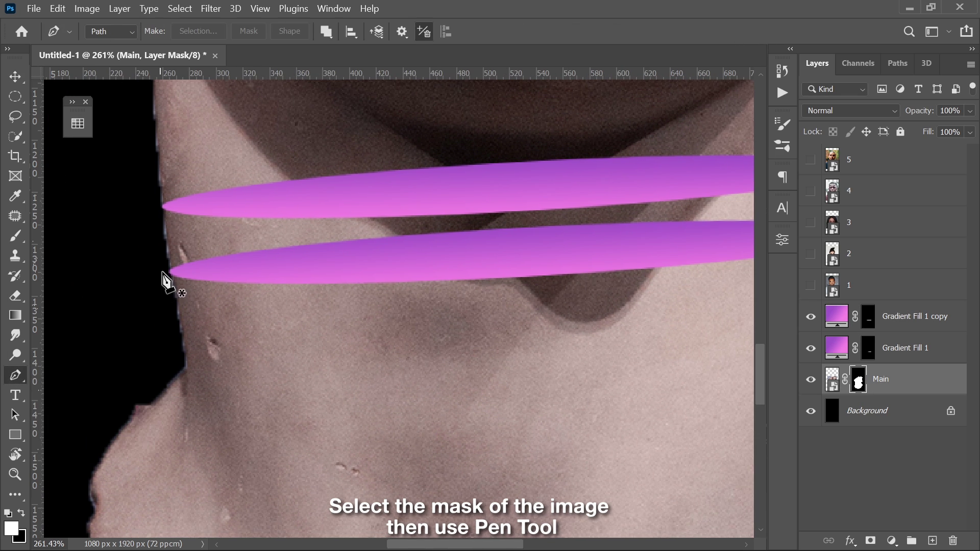
left_click_drag(526, 260, 128, 261)
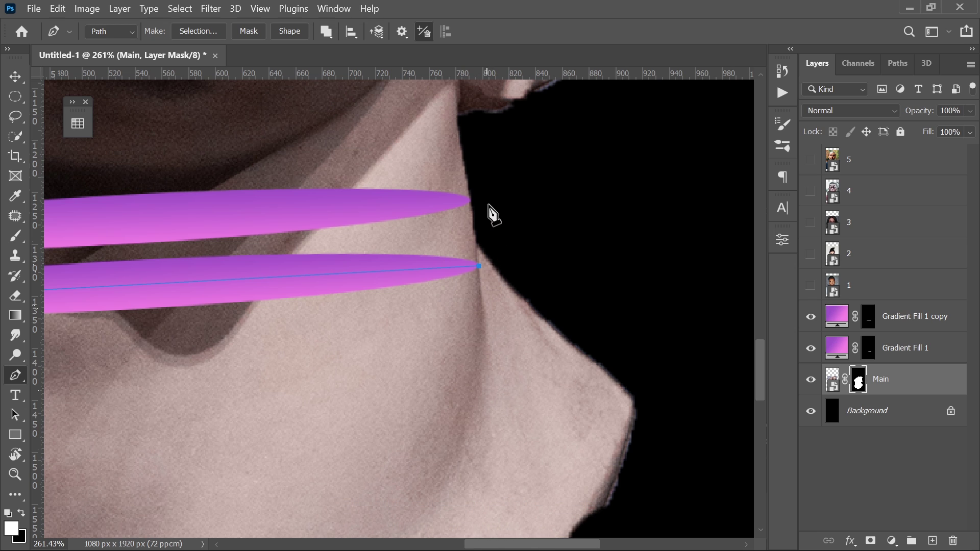
left_click(485, 199)
left_click_drag(371, 215, 701, 210)
left_click(422, 215)
left_click_drag(135, 234, 327, 226)
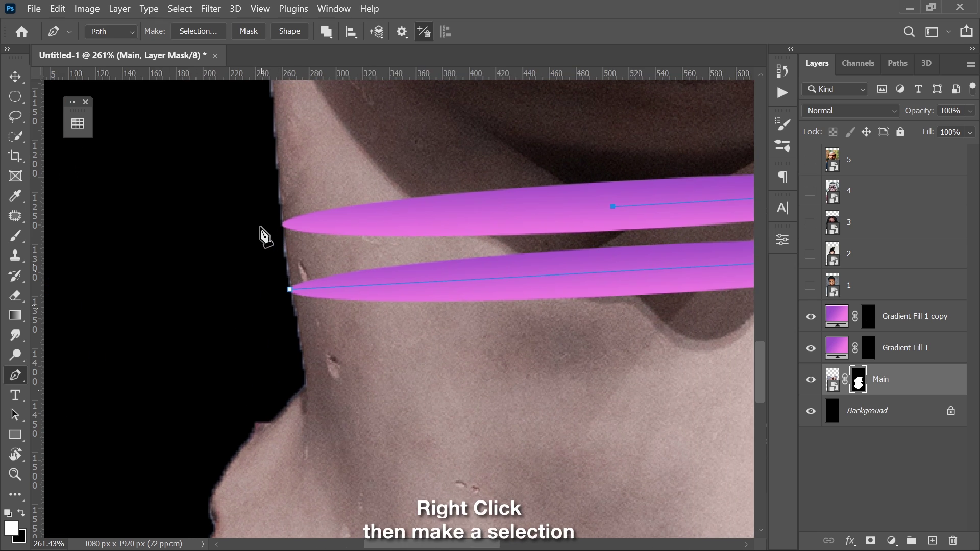
left_click(261, 227)
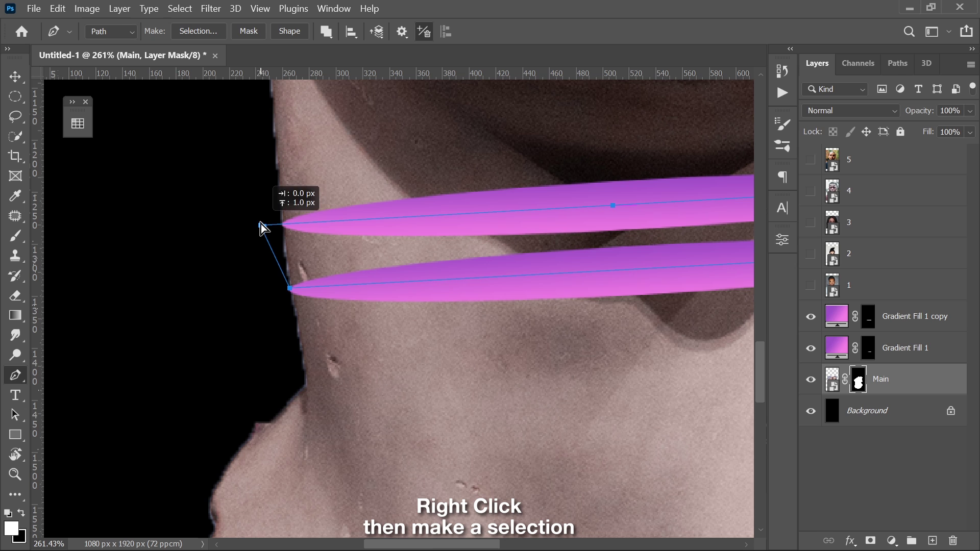
Step: Convert the closed path around the neck band into a selection
right_click(350, 265)
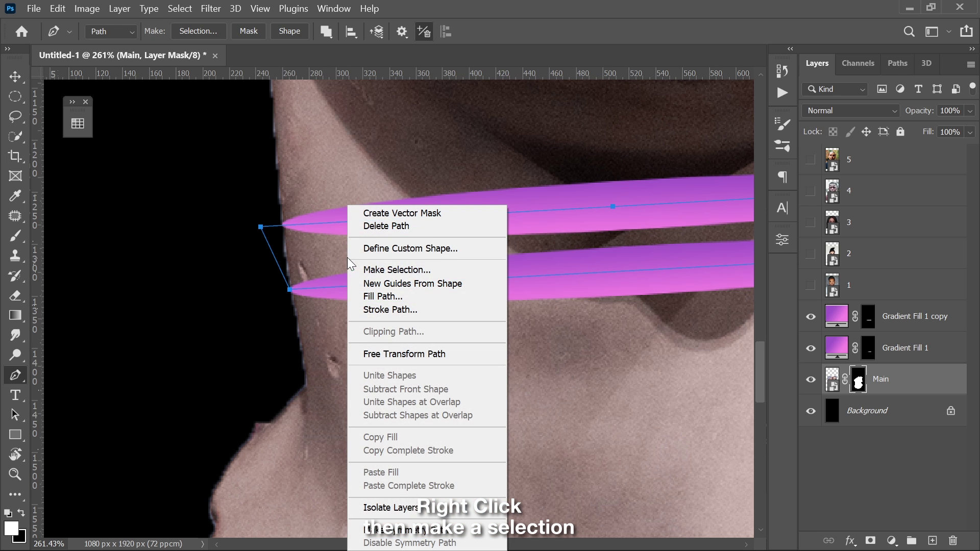
left_click(382, 270)
left_click(562, 136)
left_click_drag(562, 179, 362, 220)
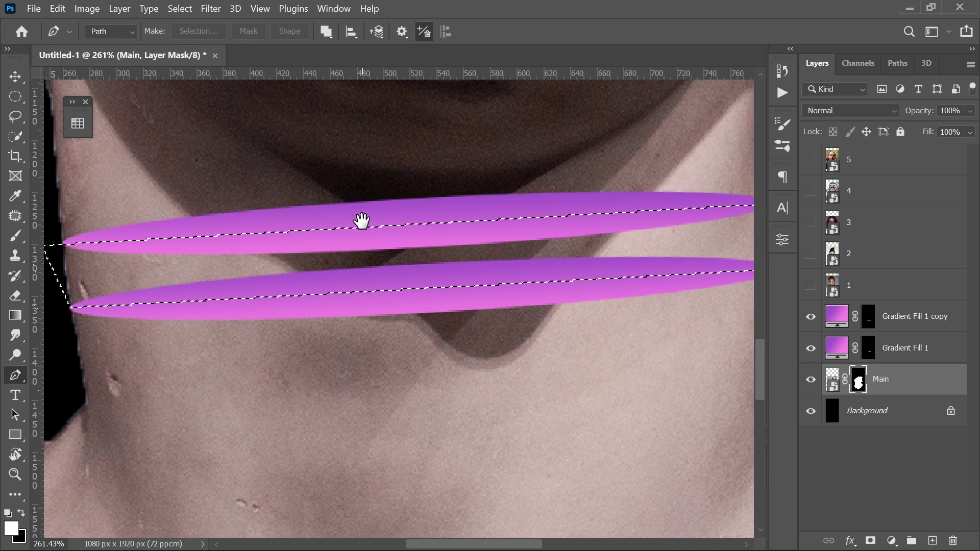
Step: Brush black inside the selection on the Main mask to hide the neck band between the ellipses, and deselect
scroll(396, 264, "down", 3)
key("b")
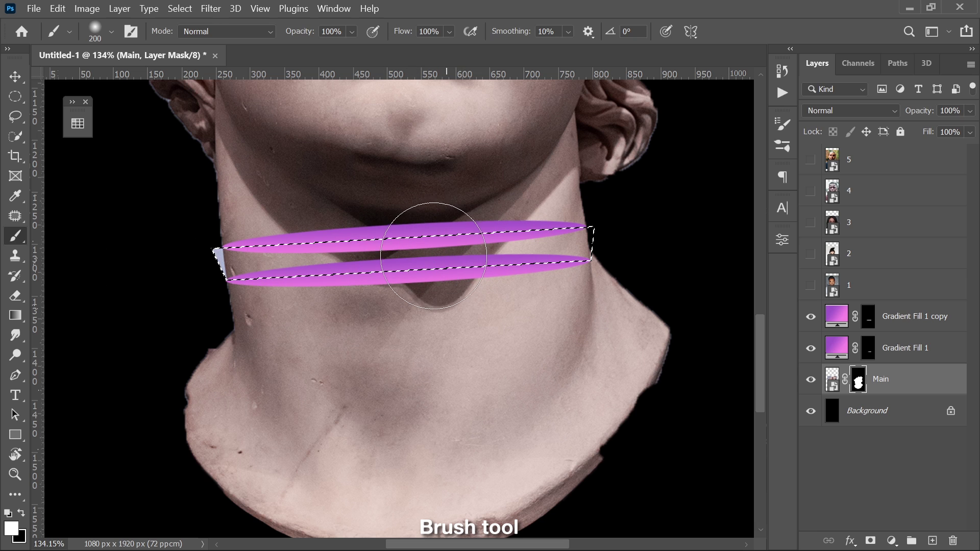
key("x")
mouse_move(472, 255)
left_mouse_down()
mouse_move(324, 257)
mouse_move(510, 250)
mouse_move(536, 229)
left_mouse_up()
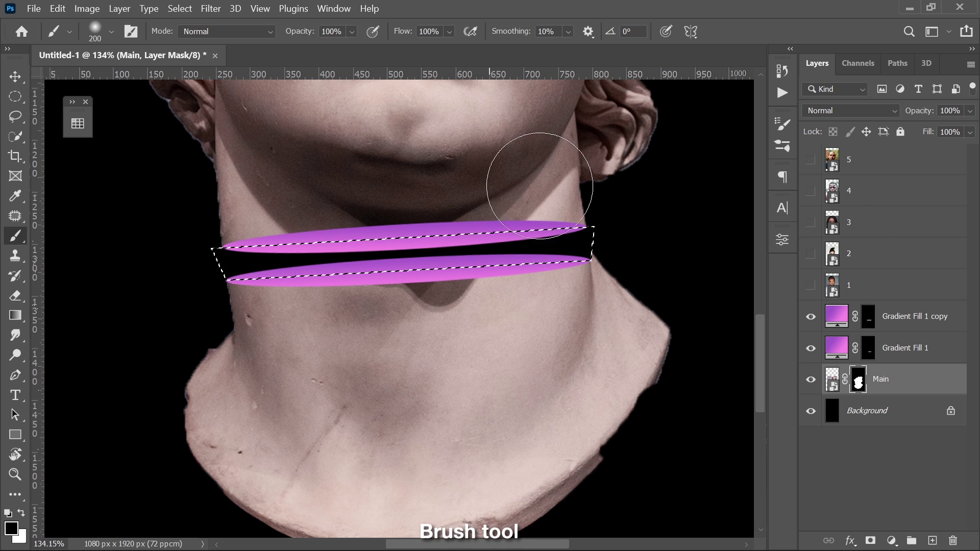
key("ctrl+d")
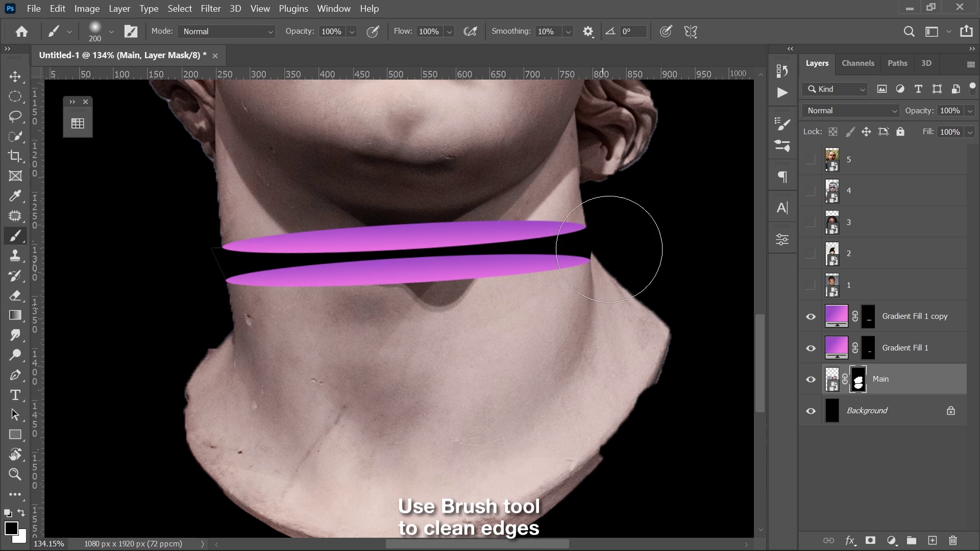
Step: Clean the shoulder edge beside the lower ellipse by painting black on the Main mask with a hard 35 px brush
scroll(607, 250, "up", 11)
left_click_drag(560, 280, 399, 182)
key("[")
key("[")
key("[")
key("[")
key("[")
key("[")
key("[")
key("[")
key("[")
key("[")
key("[")
key("[")
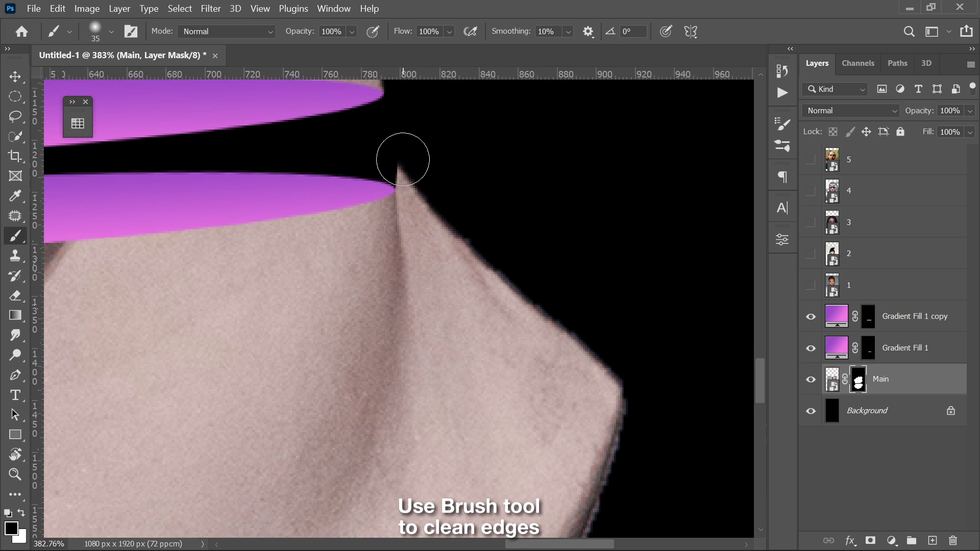
right_click(404, 157)
key("Return")
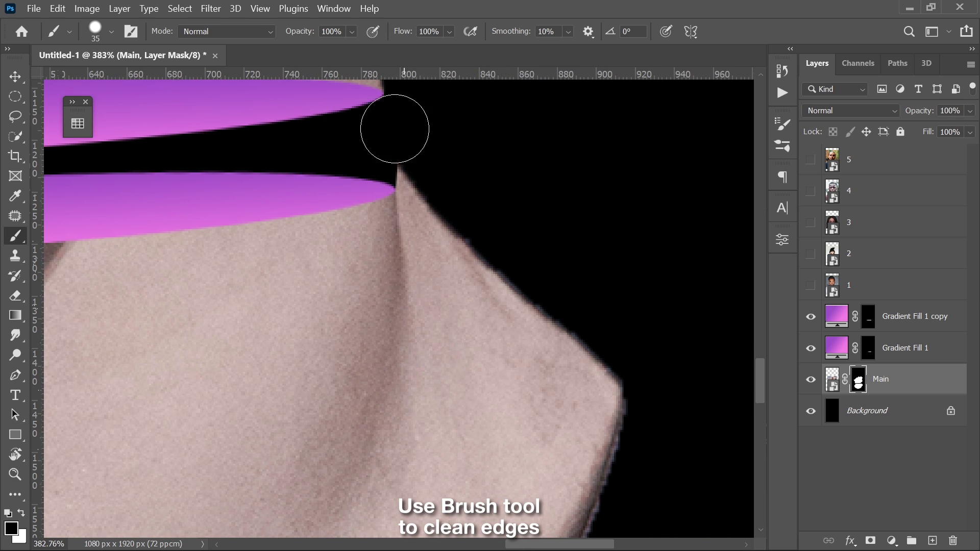
mouse_move(394, 129)
left_mouse_down()
mouse_move(488, 238)
mouse_move(567, 305)
mouse_move(676, 365)
left_mouse_up()
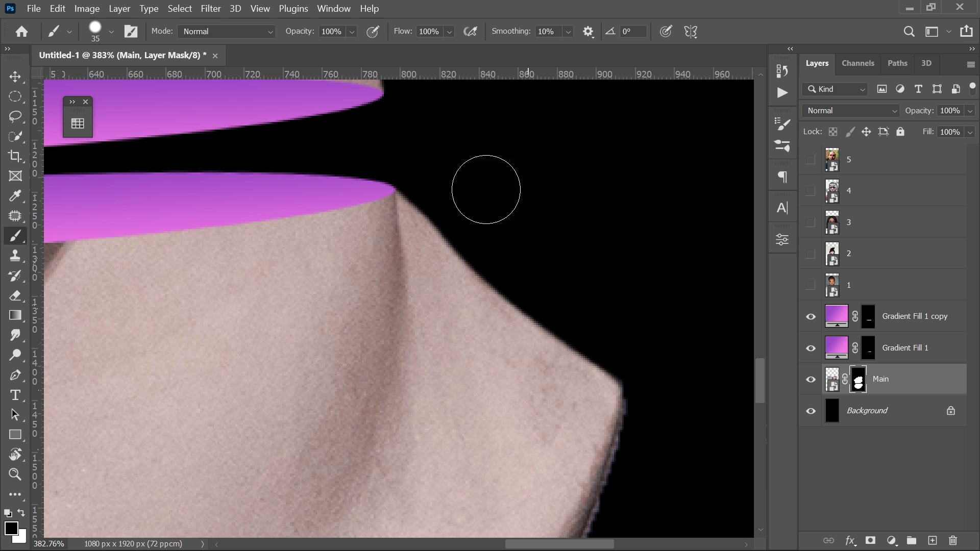
Step: Add a new layer above Gradient Fill 1, name it Shadow, and clip it to that gradient fill
scroll(497, 189, "down", 3)
scroll(496, 189, "down", 5)
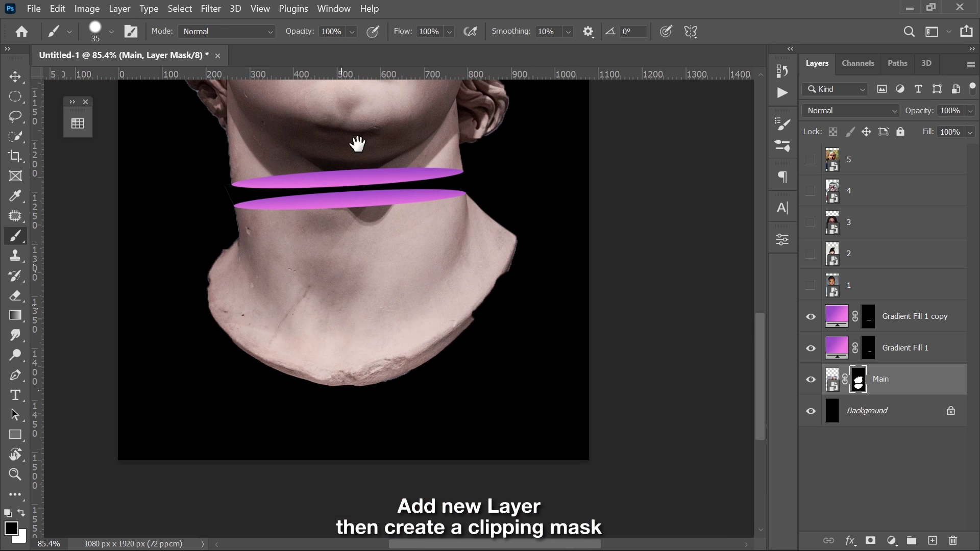
left_click_drag(357, 142, 384, 288)
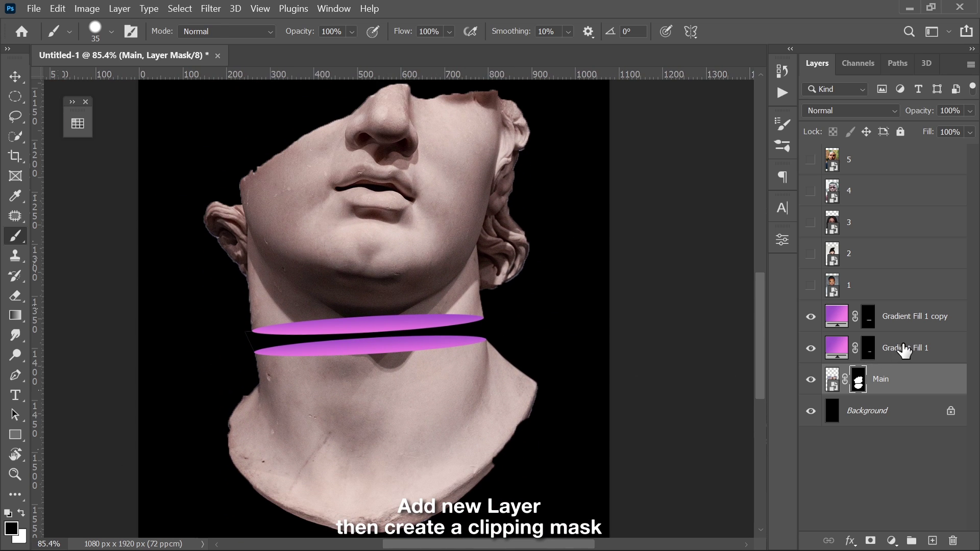
left_click(904, 352)
left_click(931, 540)
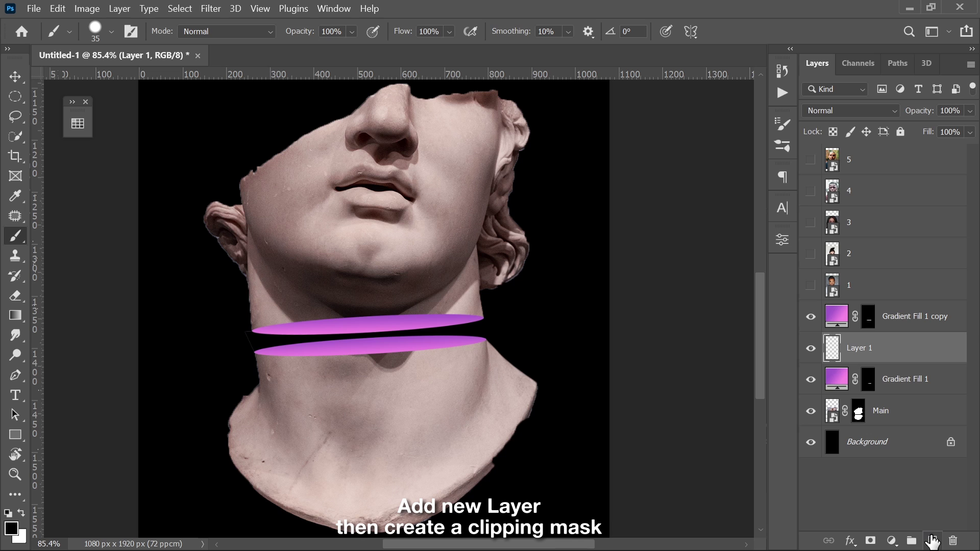
double_click(862, 349)
type("Sha")
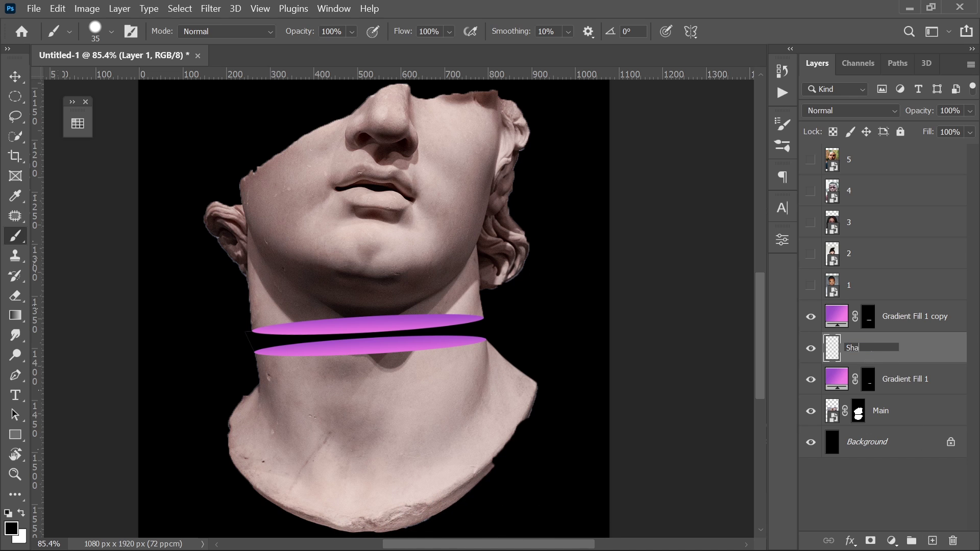
type("dow")
key("Return")
right_click(870, 351)
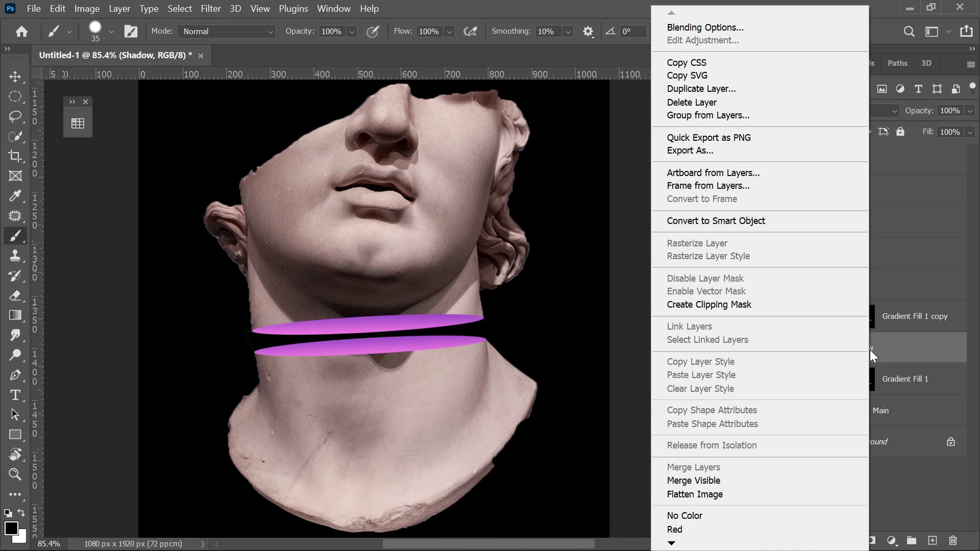
left_click(832, 308)
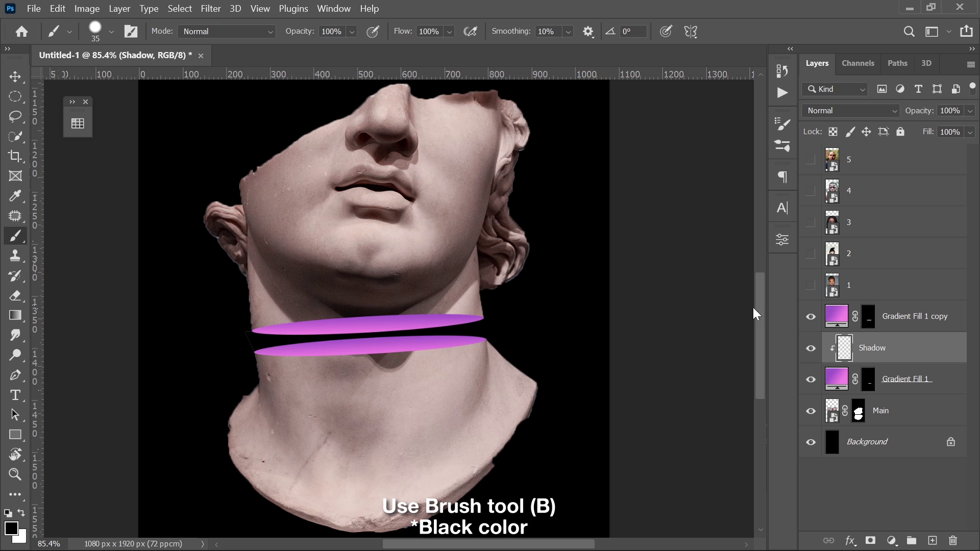
Step: Paint black shading along the lower gradient ellipse on the Shadow layer with a soft 175 px brush
right_click(375, 300)
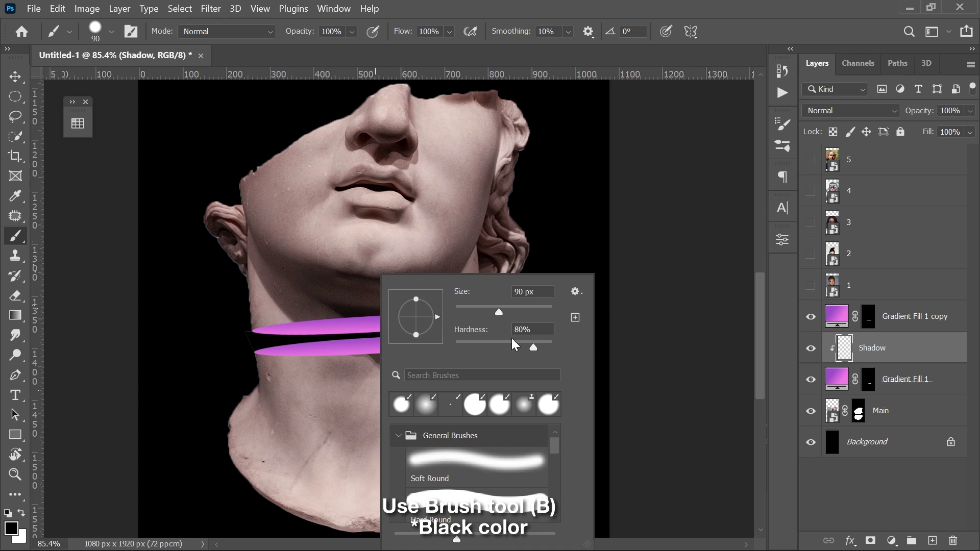
left_click(210, 311)
key("bracketright")
key("bracketright")
key("bracketright")
key("bracketright")
mouse_move(306, 309)
left_mouse_down()
mouse_move(354, 289)
mouse_move(507, 294)
left_mouse_up()
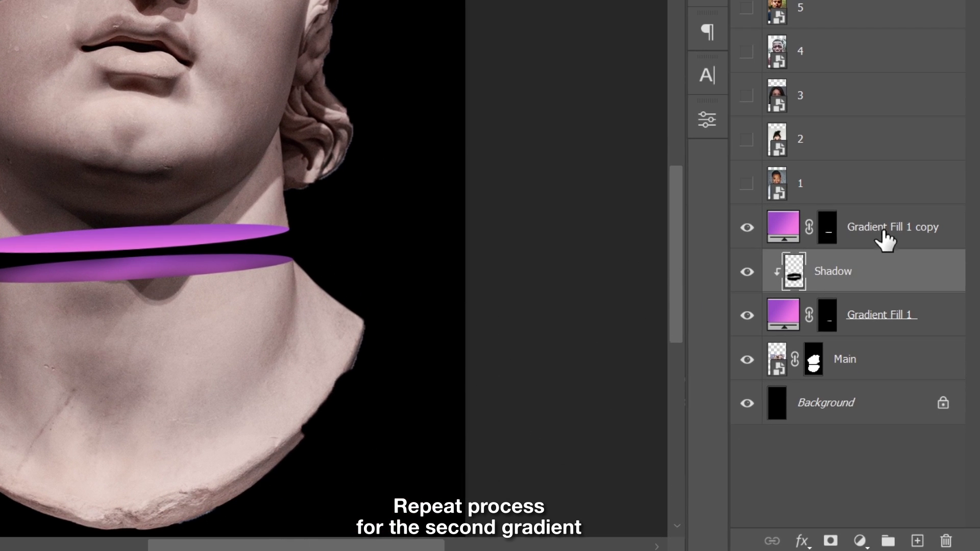
Step: Add a layer above Gradient Fill 1 copy, clip it to that gradient fill, and name it Shadow ii
left_click(888, 238)
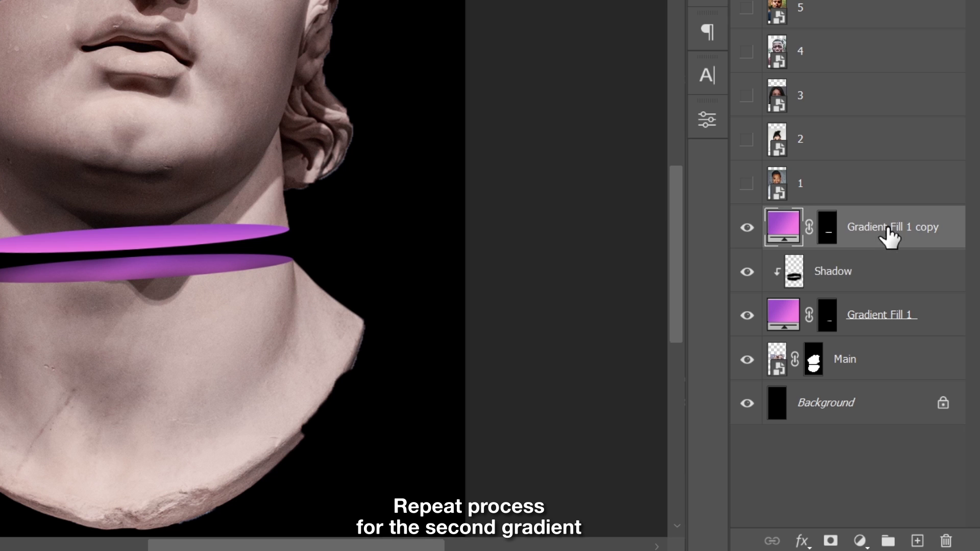
left_click(917, 541)
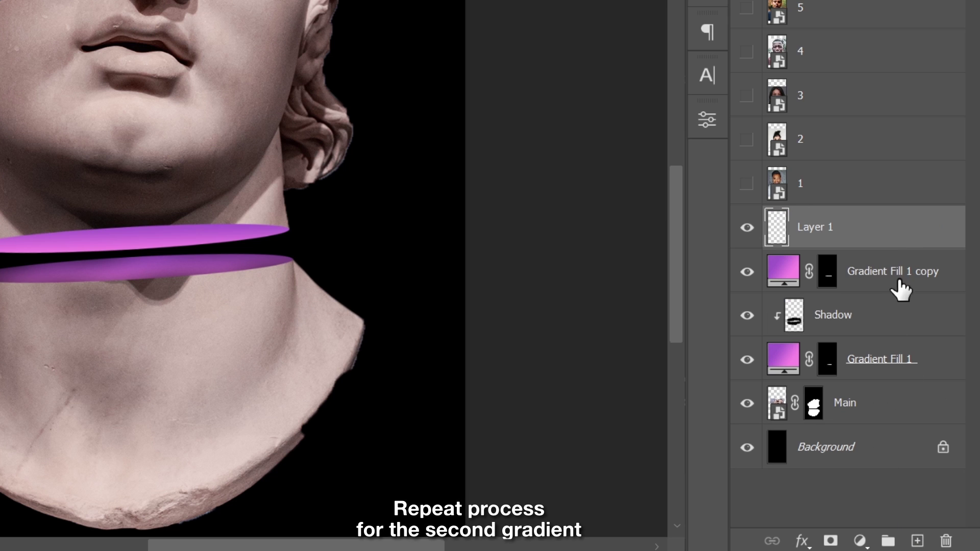
right_click(889, 231)
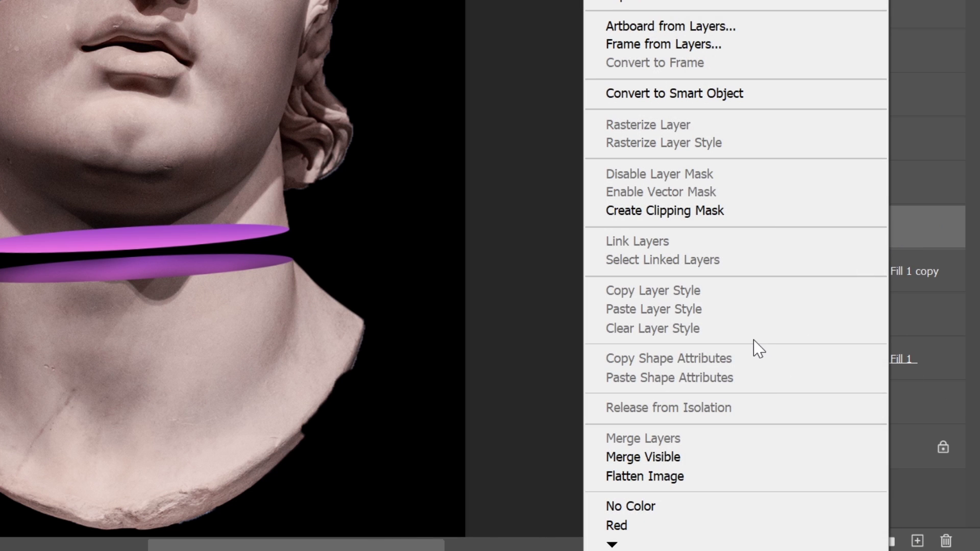
left_click(737, 211)
double_click(830, 228)
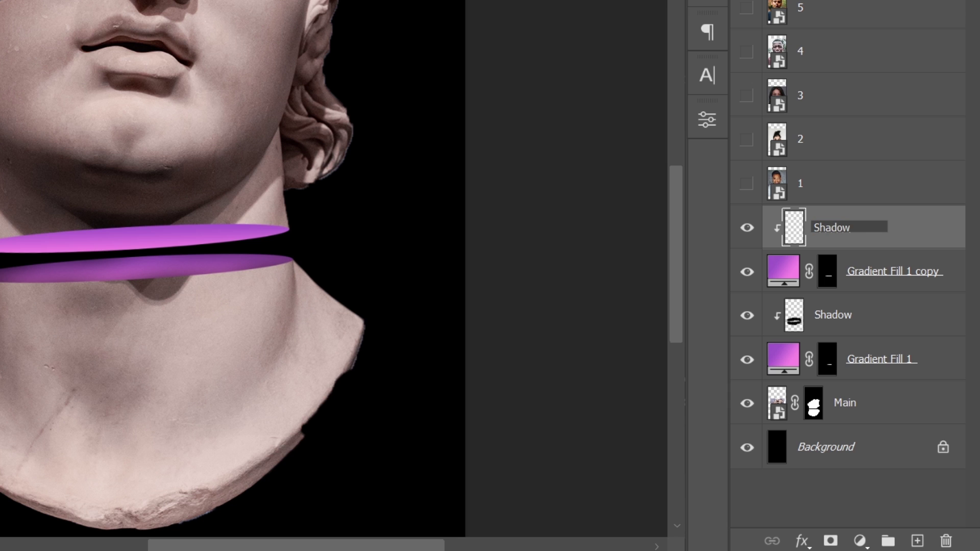
type("Shadow")
type(" ii")
key("Return")
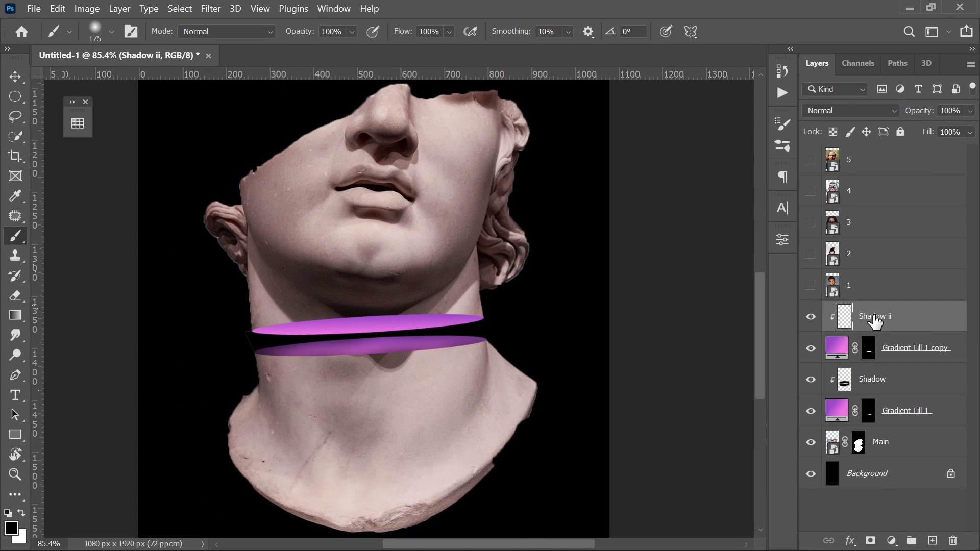
Step: Brush soft black shading over the upper ellipse on Shadow ii and set the layer's opacity to 83%
mouse_move(410, 266)
left_mouse_down()
mouse_move(365, 280)
mouse_move(235, 285)
left_mouse_up()
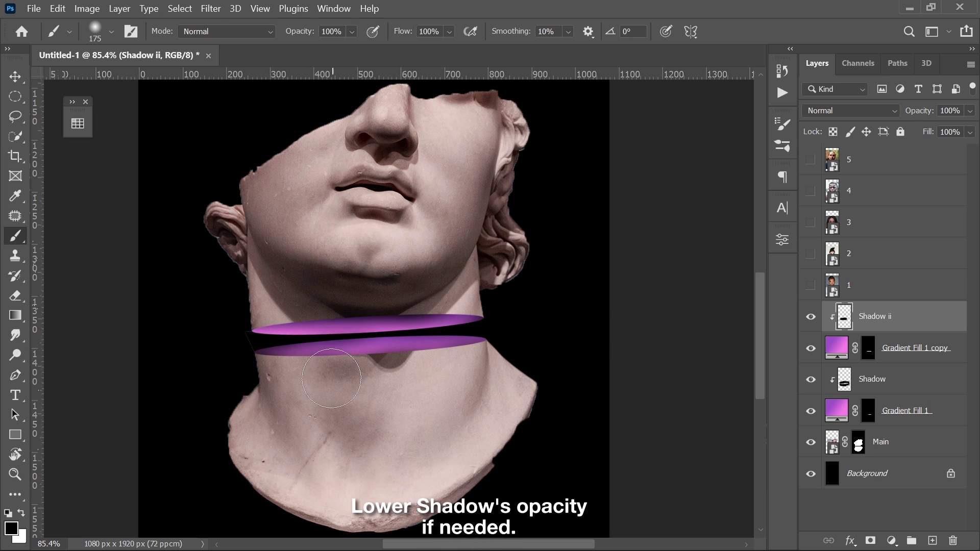
key("v")
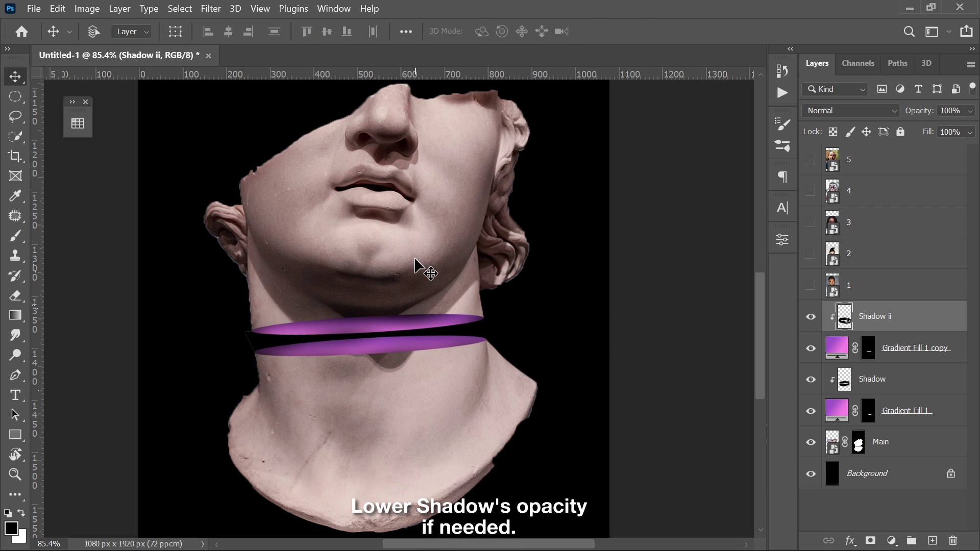
left_click(969, 111)
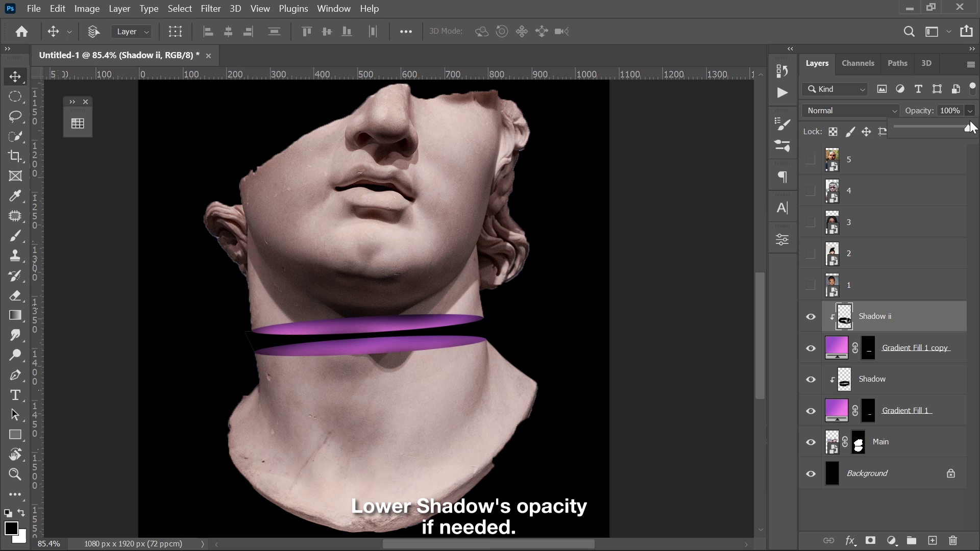
left_click_drag(970, 131, 968, 131)
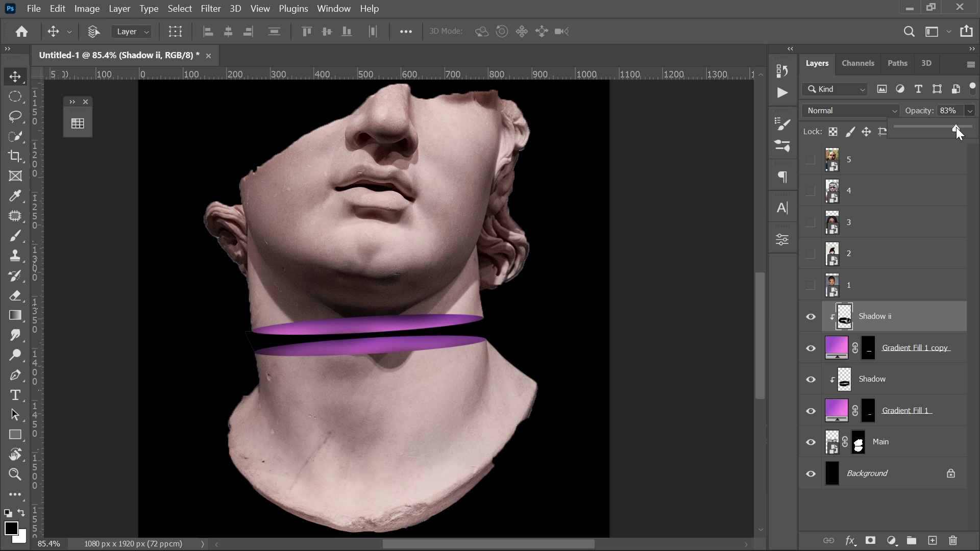
Step: Convert the layers from Shadow ii down to Main into one Smart Object
scroll(384, 301, "down", 9)
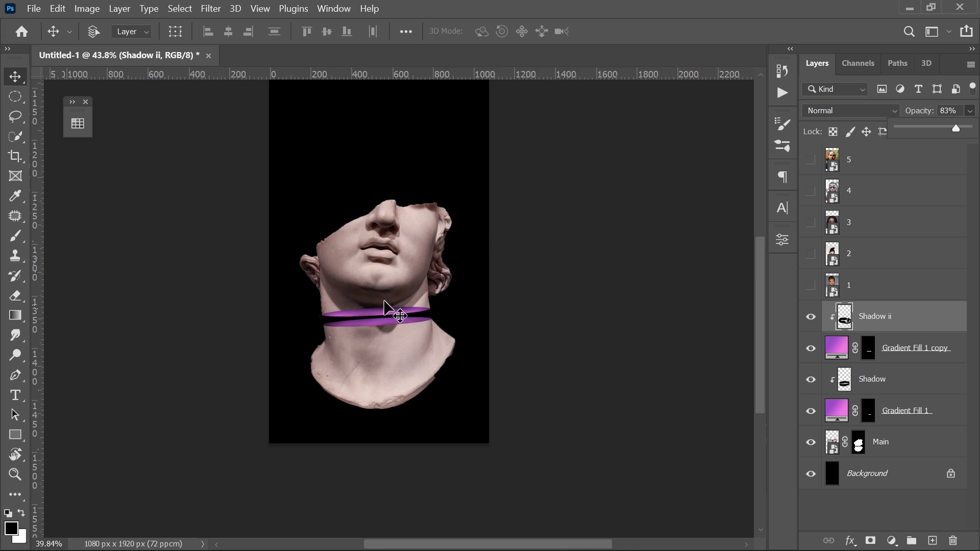
scroll(385, 300, "up", 4)
scroll(383, 299, "down", 2)
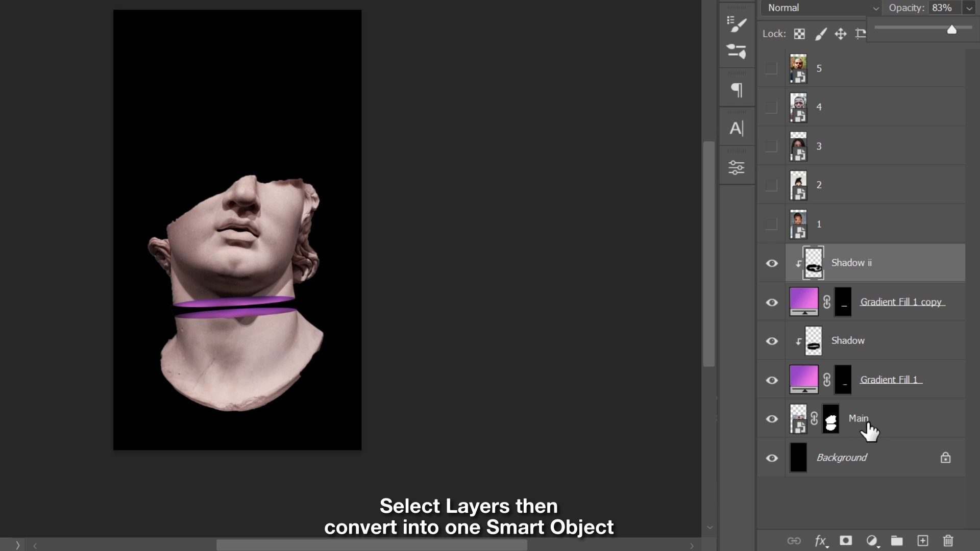
left_click(875, 430, "shift")
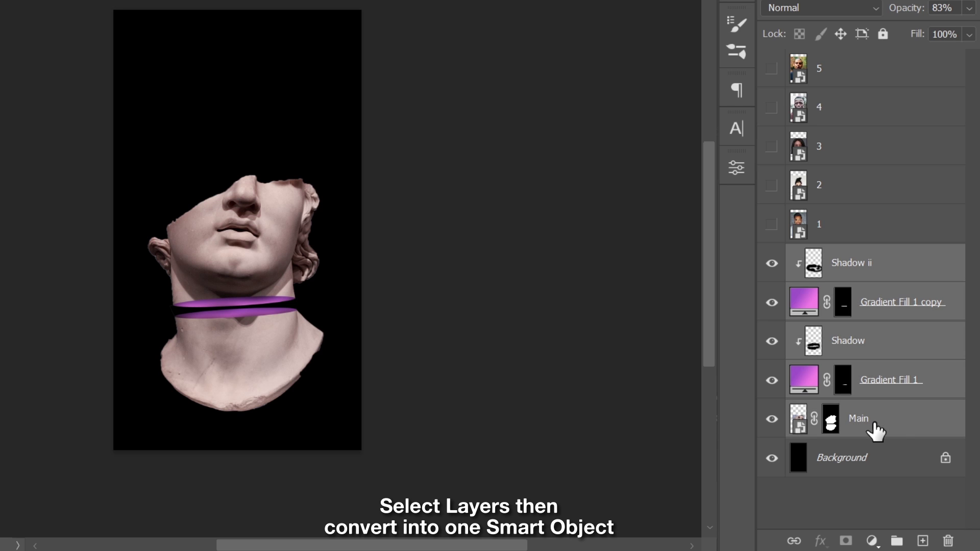
right_click(874, 426)
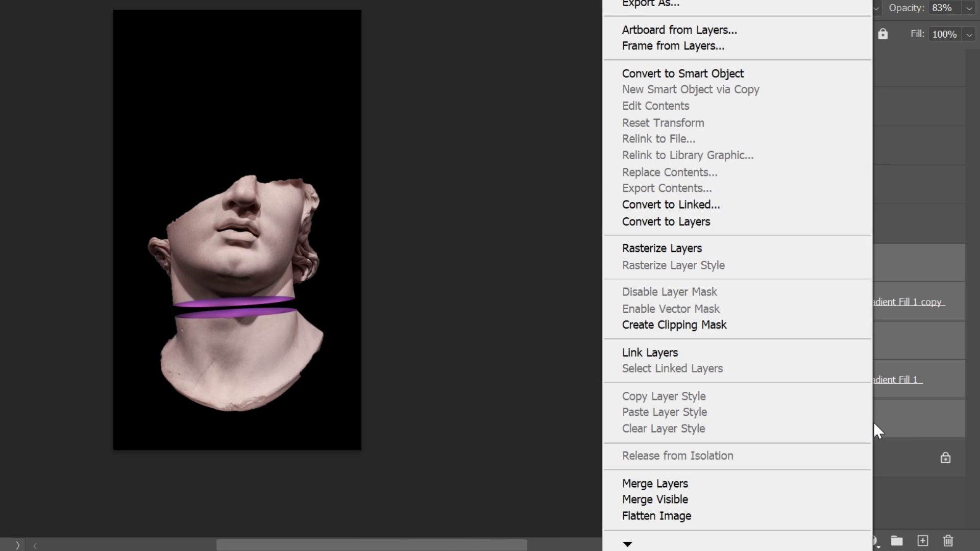
left_click(742, 72)
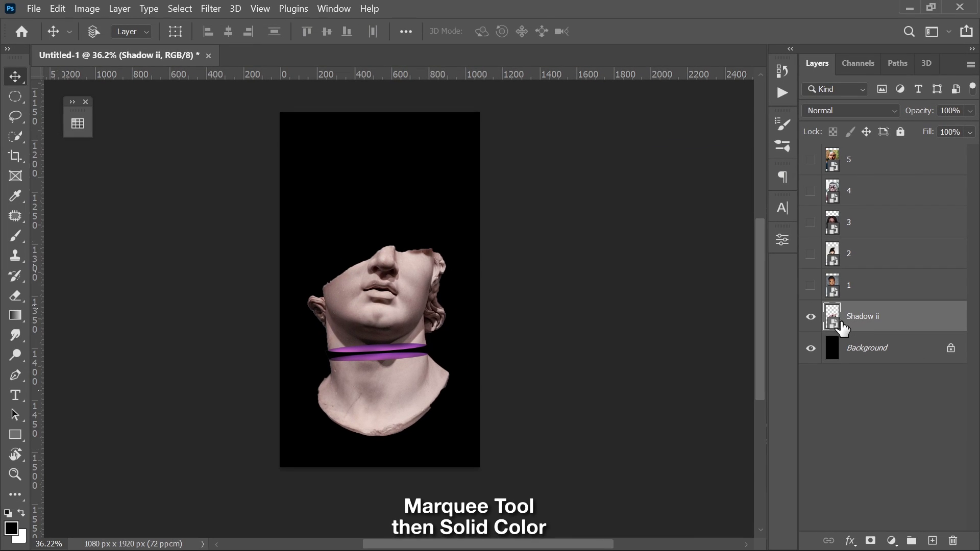
Step: Select a tall rectangle over the statue with the Rectangular Marquee tool and fill it with a Solid Color layer in #ebebeb
right_click(21, 100)
left_click(58, 97)
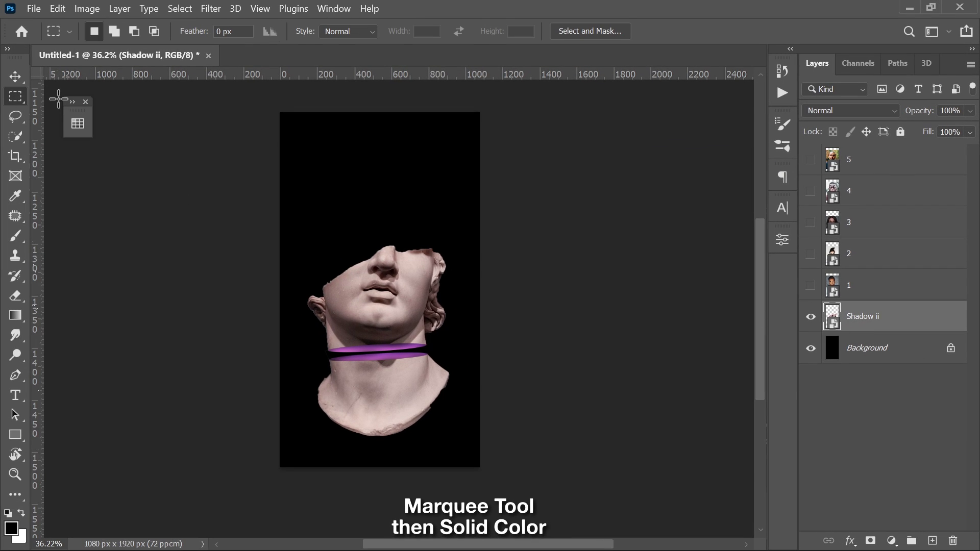
left_click_drag(318, 199, 450, 432)
left_click(891, 541)
left_click(874, 263)
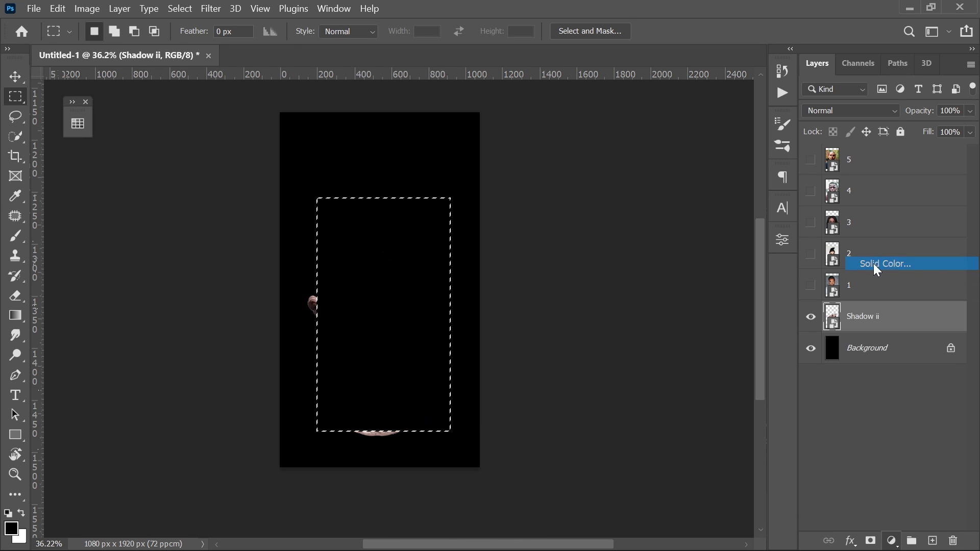
left_click(544, 267)
left_click_drag(495, 267, 501, 255)
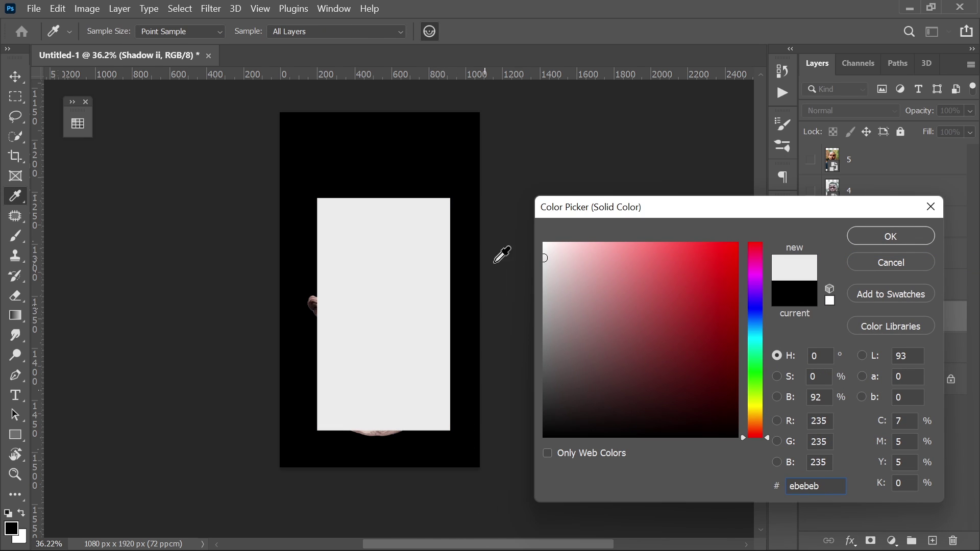
left_click(889, 230)
Step: Place the Solid Color layer beneath the Shadow ii Smart Object and clip the statue to it
left_click_drag(896, 317, 899, 361)
left_click(903, 329)
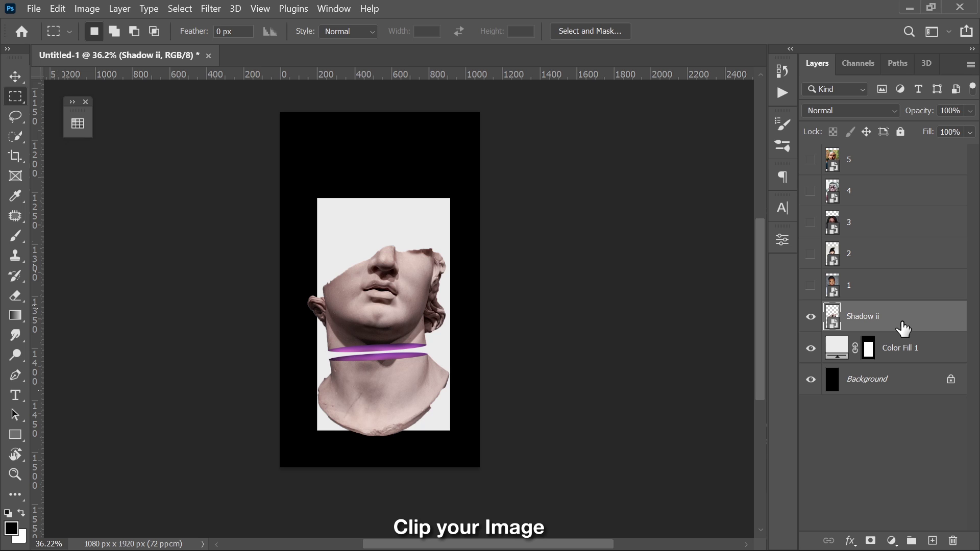
right_click(902, 324)
left_click(828, 365)
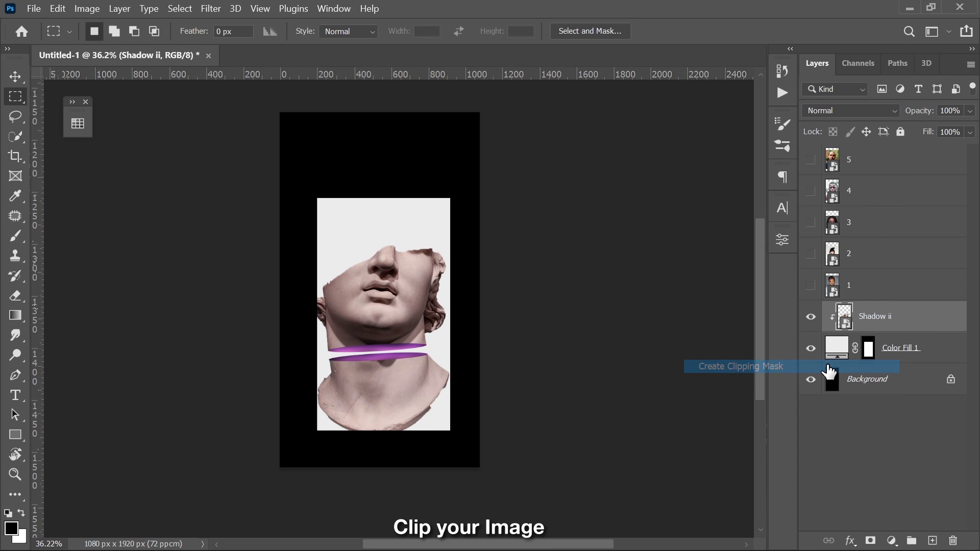
Step: Nudge the clipped statue slightly right and down inside the light grey rectangle
scroll(399, 415, "up", 3)
key("v")
left_click_drag(397, 357, 382, 360)
key("Right")
key("Right")
key("Right")
key("Right")
key("shift+Down")
key("shift+Down")
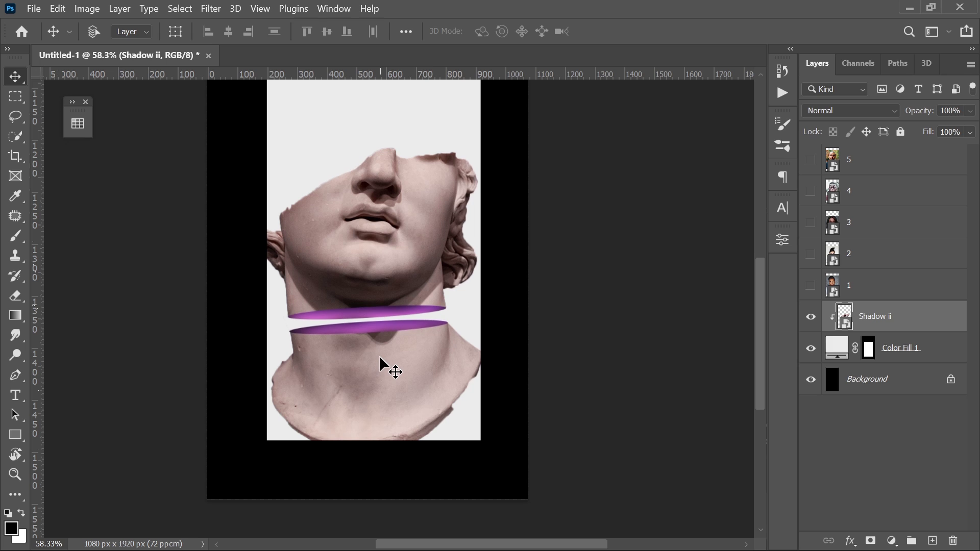
scroll(379, 356, "up", 5)
scroll(381, 363, "down", 3)
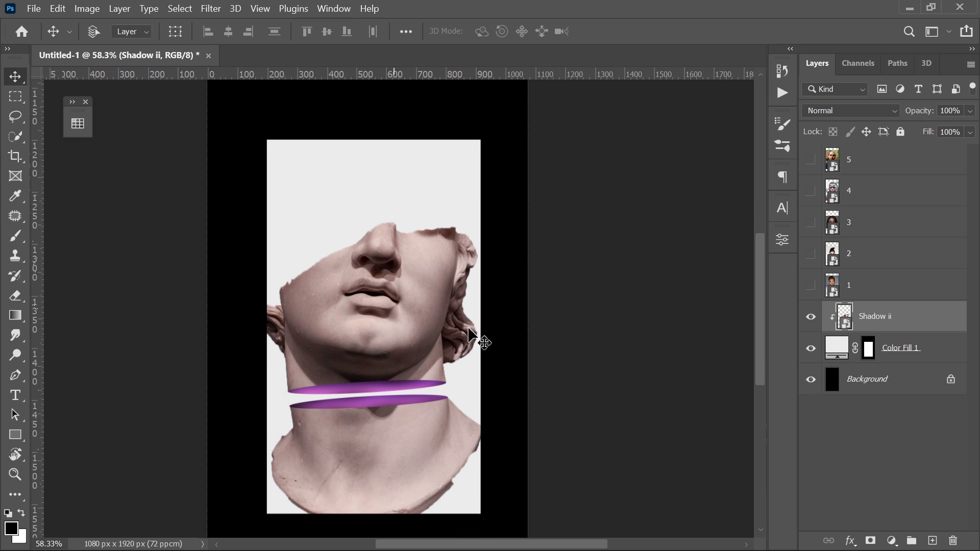
Step: Show portrait layer 1 and mask it to a rectangular marquee selection over the left half of the mouth and jaw
left_click(810, 286)
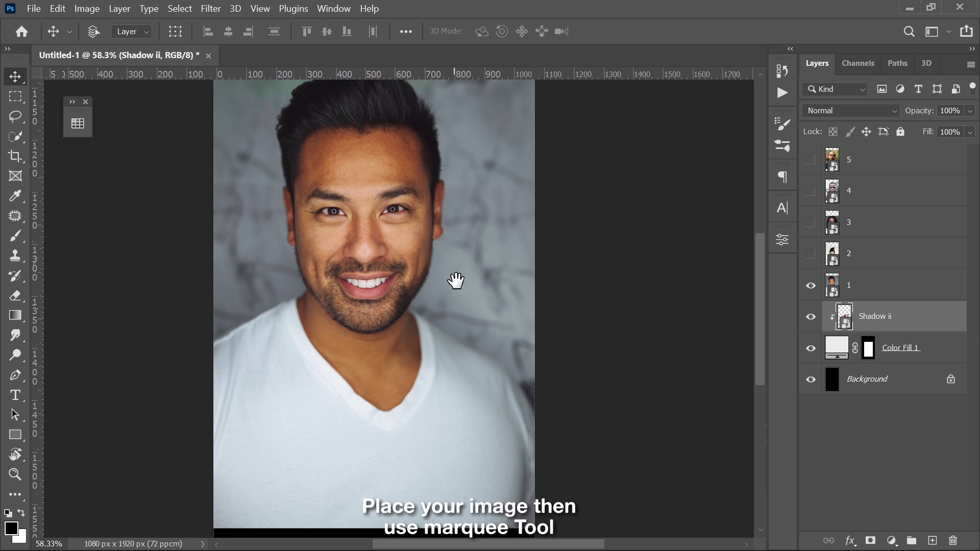
left_click_drag(454, 278, 483, 285)
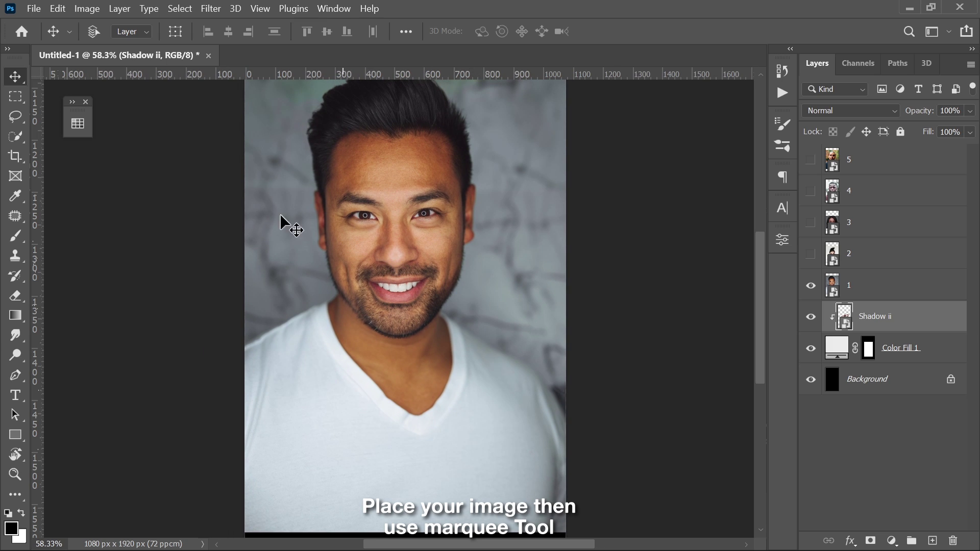
left_click(16, 96)
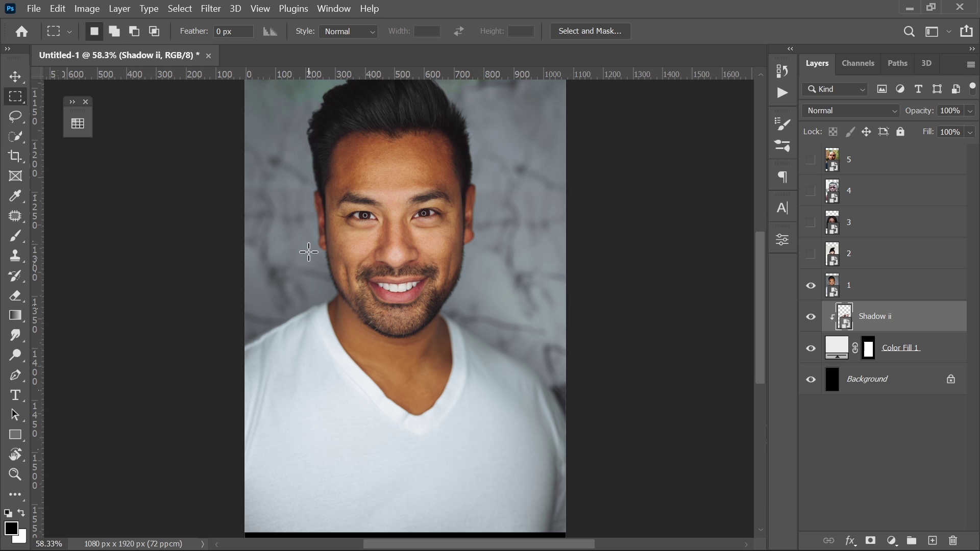
left_click_drag(308, 245, 398, 352)
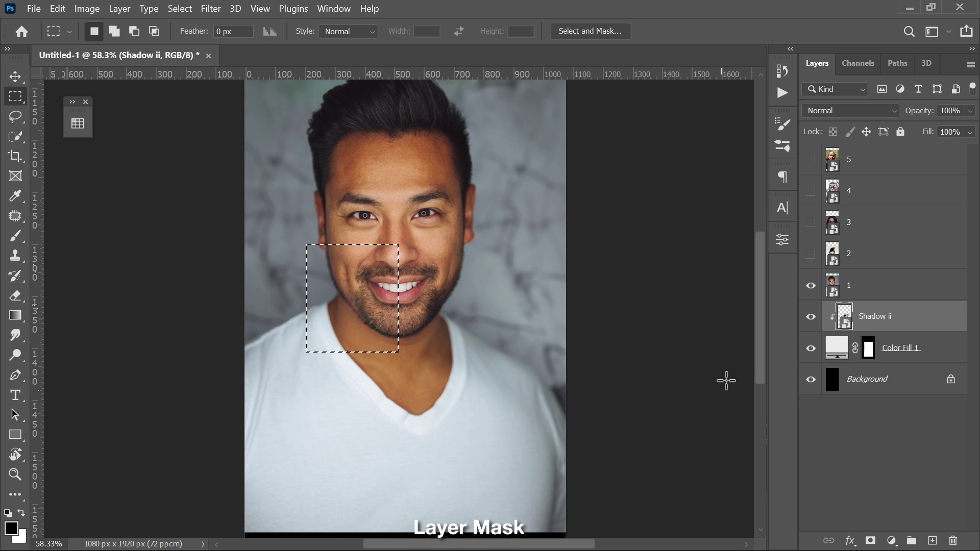
left_click(850, 295)
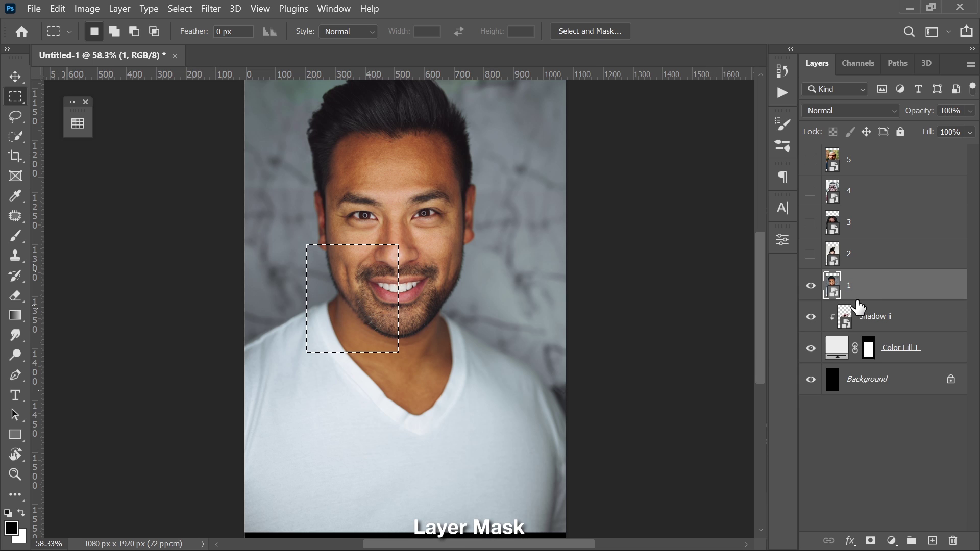
left_click(870, 540)
key("v")
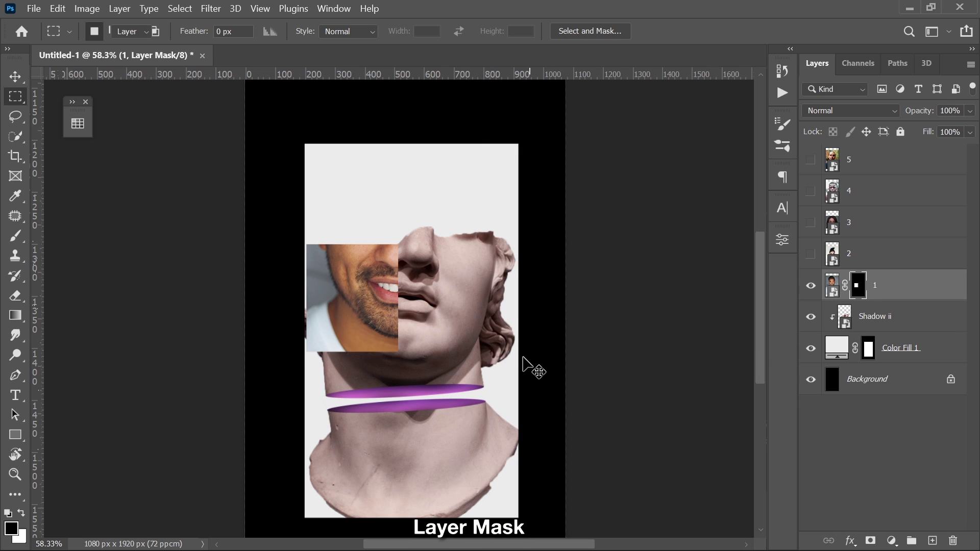
Step: Scale portrait layer 1 to about 108% and align its mouth and jaw with the statue's mouth
scroll(357, 329, "up", 3)
left_click_drag(361, 292, 374, 302)
key("ctrl+t")
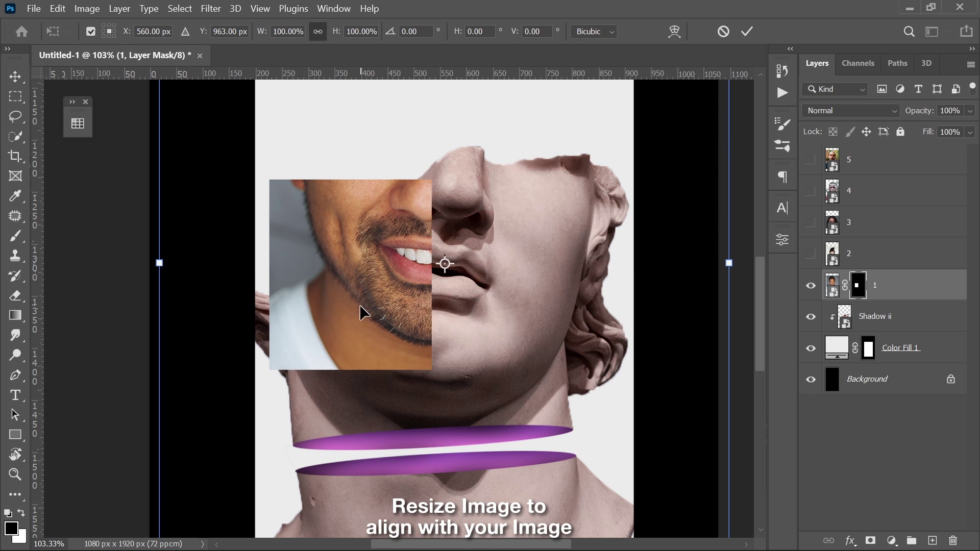
left_click_drag(120, 263, 114, 264)
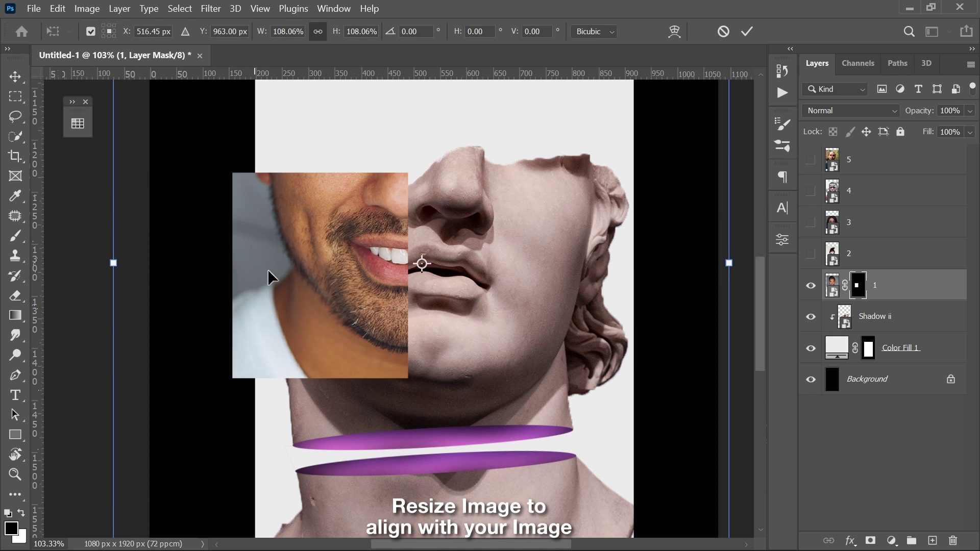
left_click_drag(352, 280, 385, 288)
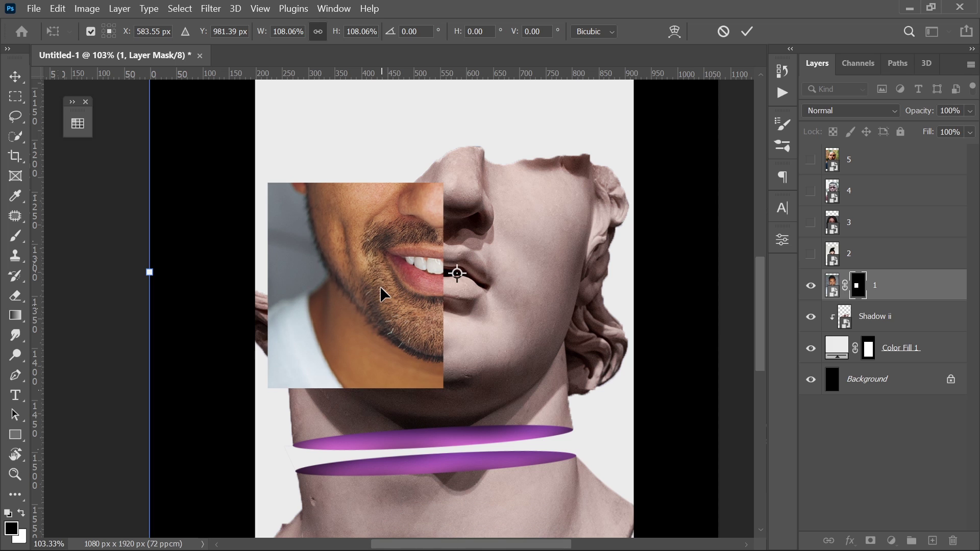
left_click(747, 31)
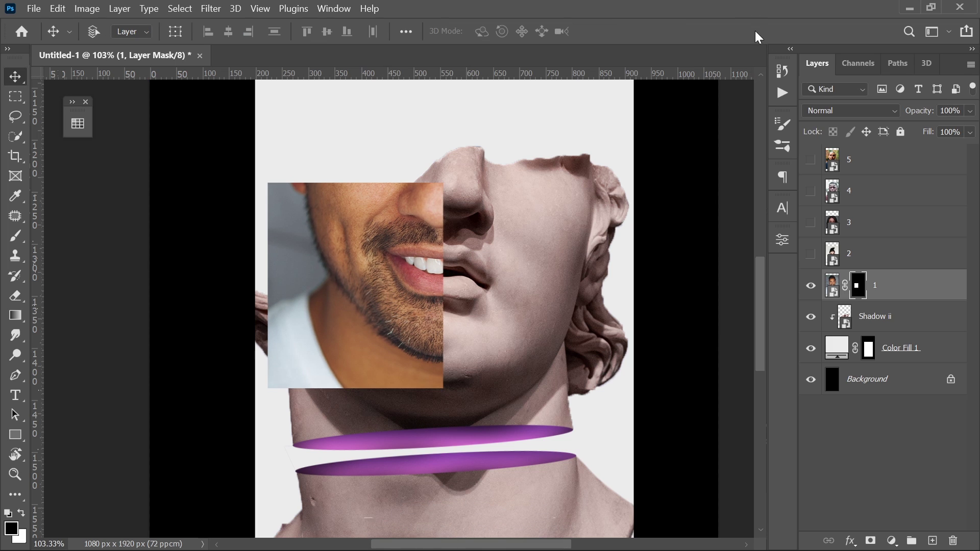
Step: Show portrait layer 2 and mask it to a rectangular marquee selection around the left eye and cheek
left_click(809, 255)
left_click(864, 263)
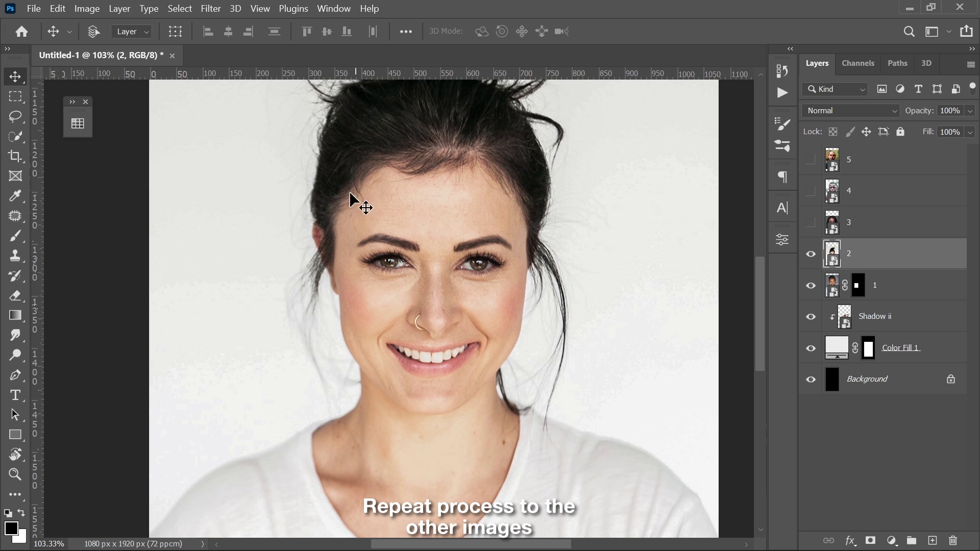
key("m")
left_click_drag(305, 208, 390, 234)
left_click(870, 540)
scroll(611, 386, "up", 4)
key("v")
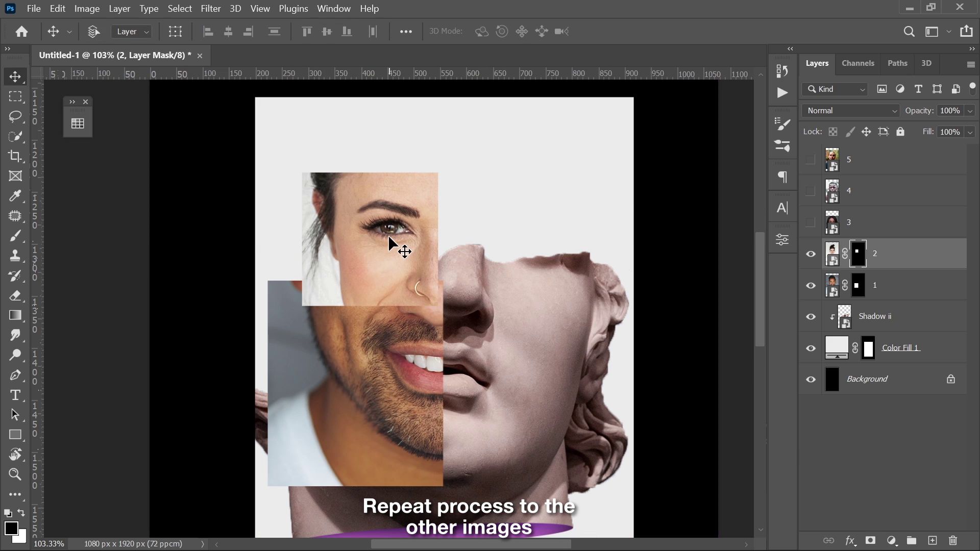
Step: Scale portrait layer 2 to about 126% and position its eye piece directly above the portrait 1 mouth piece
key("ctrl+t")
left_click_drag(720, 227, 763, 228)
left_click_drag(450, 262, 393, 253)
scroll(410, 274, "down", 2)
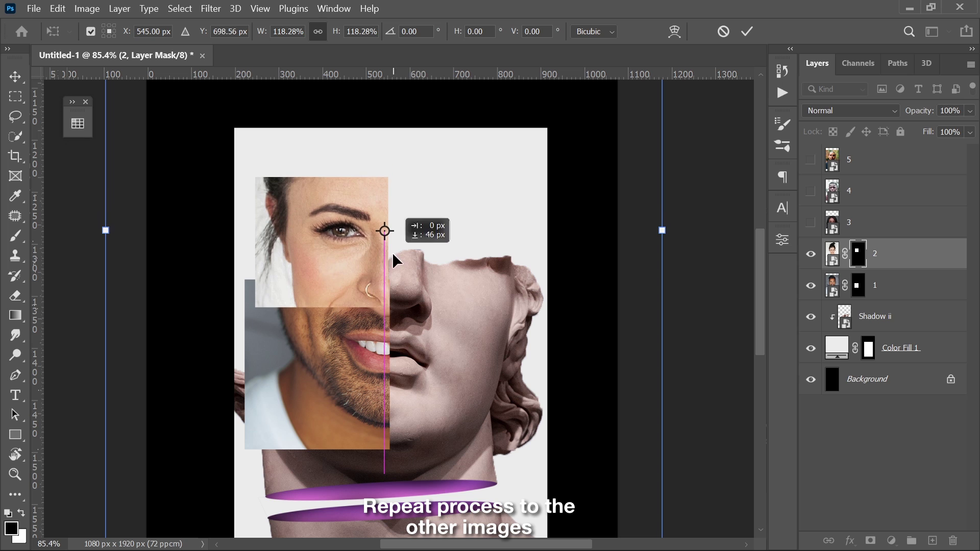
left_click_drag(106, 228, 86, 231)
left_click_drag(308, 278, 310, 279)
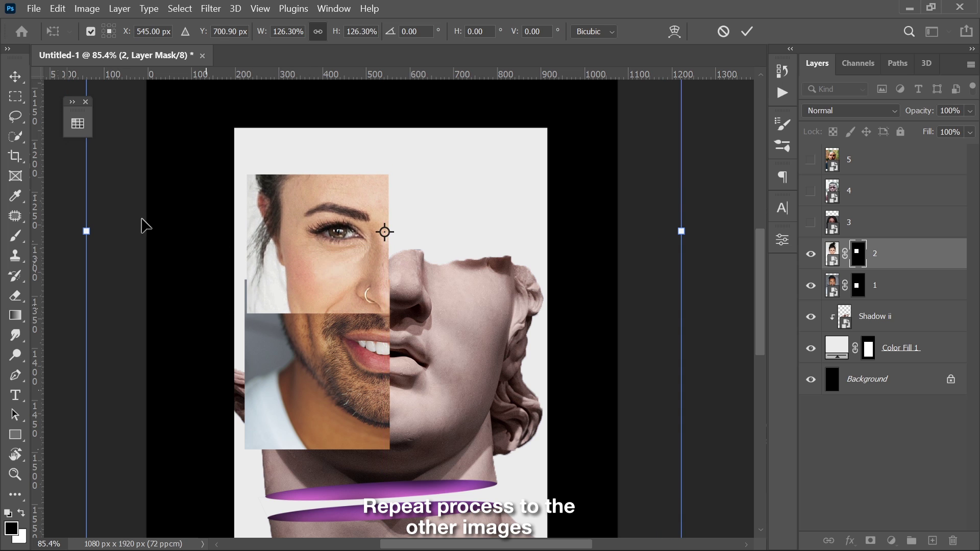
key("Return")
Step: Scale portrait layer 1 to about 102% and shift it so its right edge lines up with the eye piece above
scroll(428, 262, "up", 2)
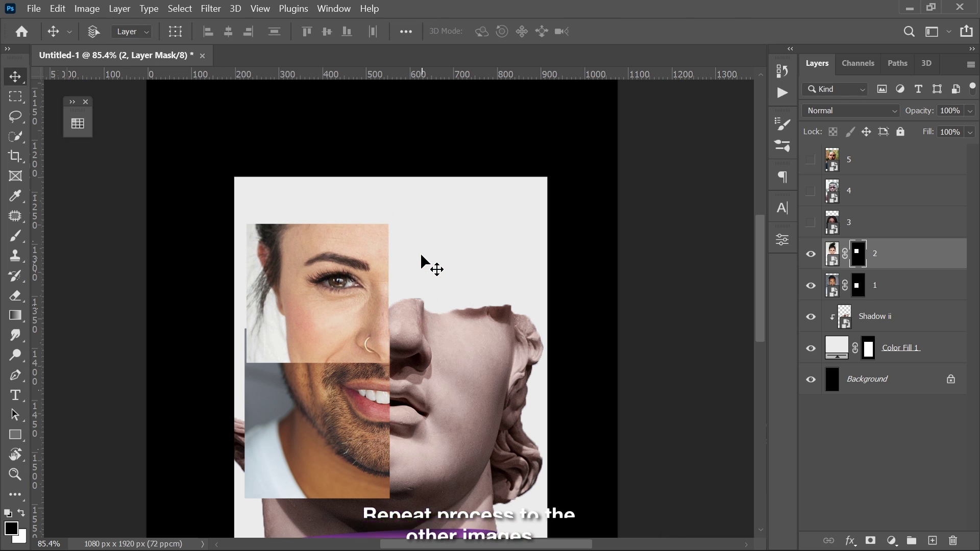
left_click(319, 381, "ctrl")
key("ctrl+t")
left_click_drag(148, 379, 137, 378)
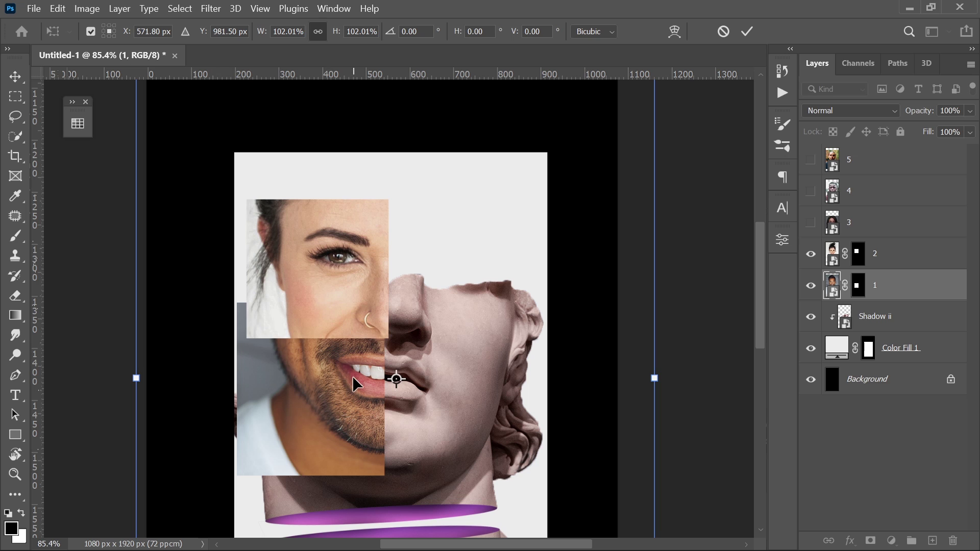
left_click_drag(352, 376, 355, 378)
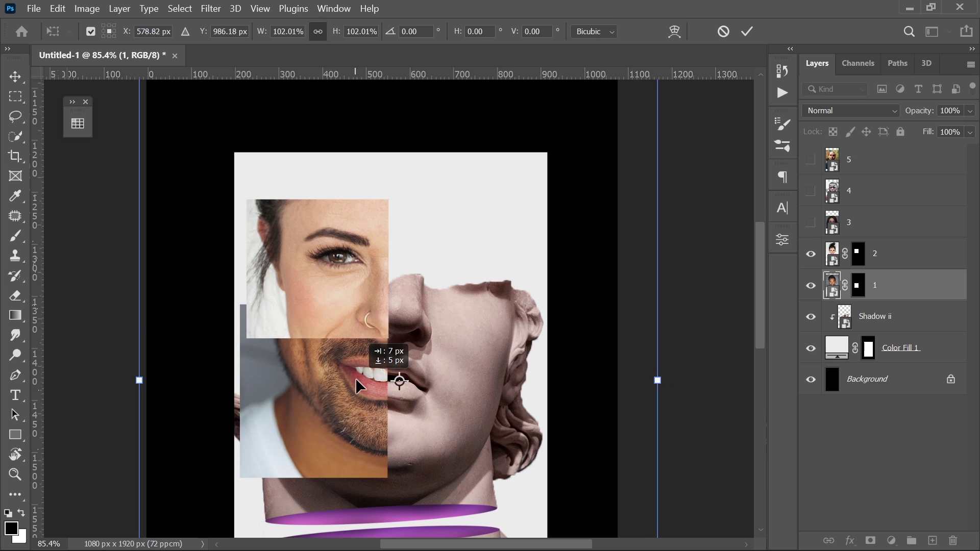
left_click(746, 31)
Step: Show portrait layer 3 and mask it to a rectangular marquee selection over the left half of the hair and forehead
left_click(810, 223)
left_click(866, 226)
key("m")
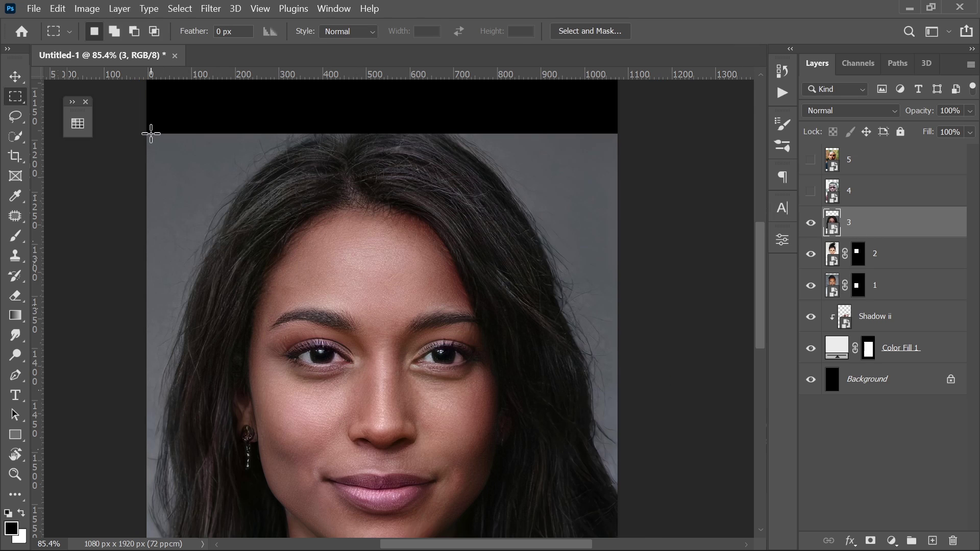
left_click_drag(148, 132, 356, 338)
left_click(870, 541)
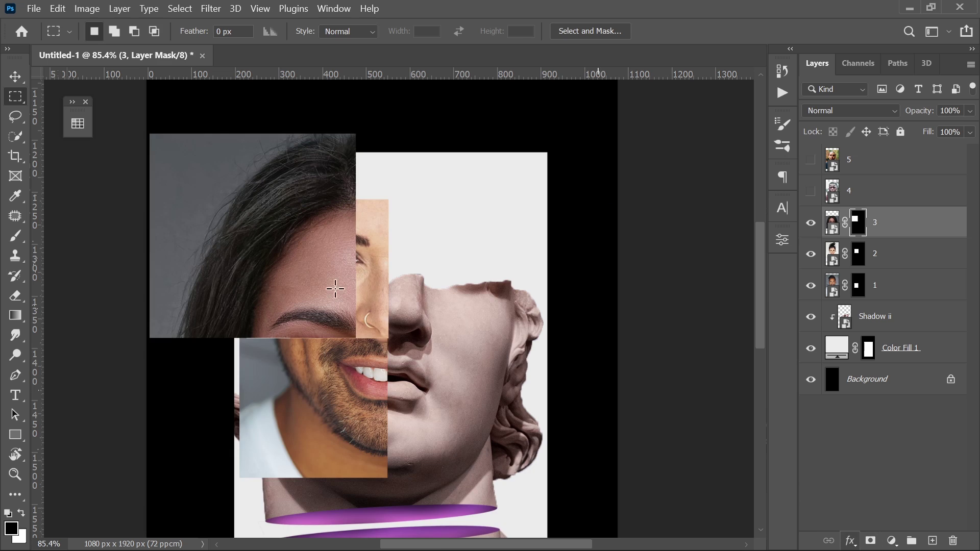
Step: Scale down the masked portrait 3 piece and position its forehead above the portrait 2 eye
key("v")
left_click_drag(257, 266, 301, 213)
key("ctrl+t")
left_click_drag(189, 304, 261, 292)
left_click_drag(375, 253, 362, 216)
key("Return")
Step: Place layer 3 beneath layer 1 in the stack and nudge its piece slightly to line up with the centre split
left_click_drag(893, 231, 903, 289)
left_click_drag(376, 152, 370, 151)
scroll(320, 132, "up", 3)
scroll(357, 148, "down", 1)
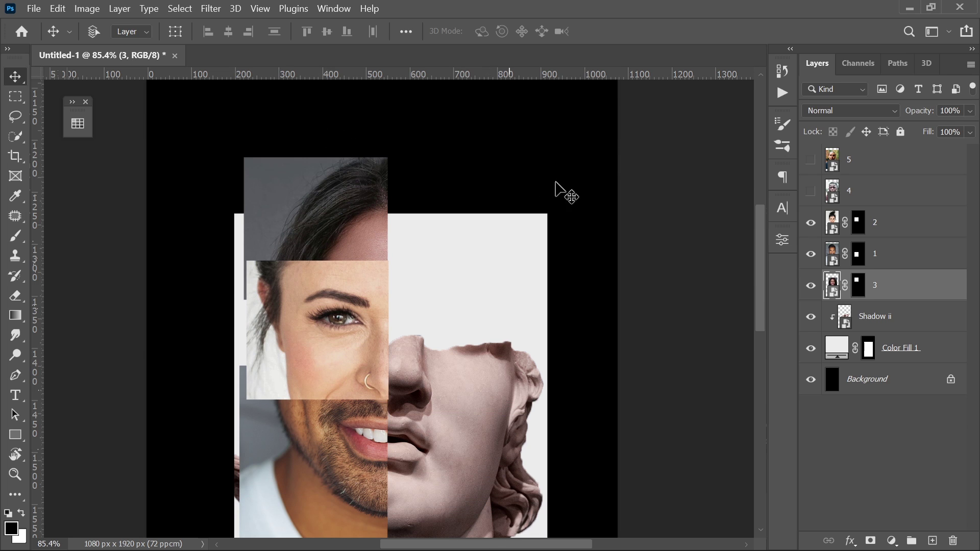
Step: Show portrait layer 4 and mask it to a rectangular marquee selection over the right half of the face
left_click(810, 190)
left_click(875, 194)
scroll(393, 95, "up", 1)
key("m")
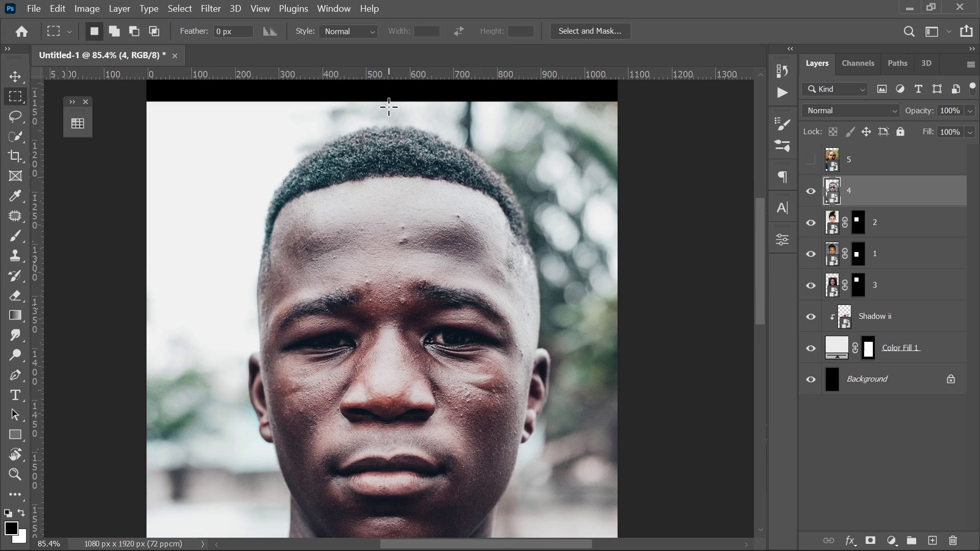
left_click_drag(386, 105, 590, 450)
left_click(868, 540)
Step: Scale down portrait layer 4 and fit its half face along the right side of the centre split, above the statue's mouth
key("ctrl+t")
left_click_drag(617, 101, 546, 206)
left_click_drag(324, 342, 362, 302)
left_click_drag(584, 463, 559, 460)
left_click_drag(461, 416, 476, 397)
key("Return")
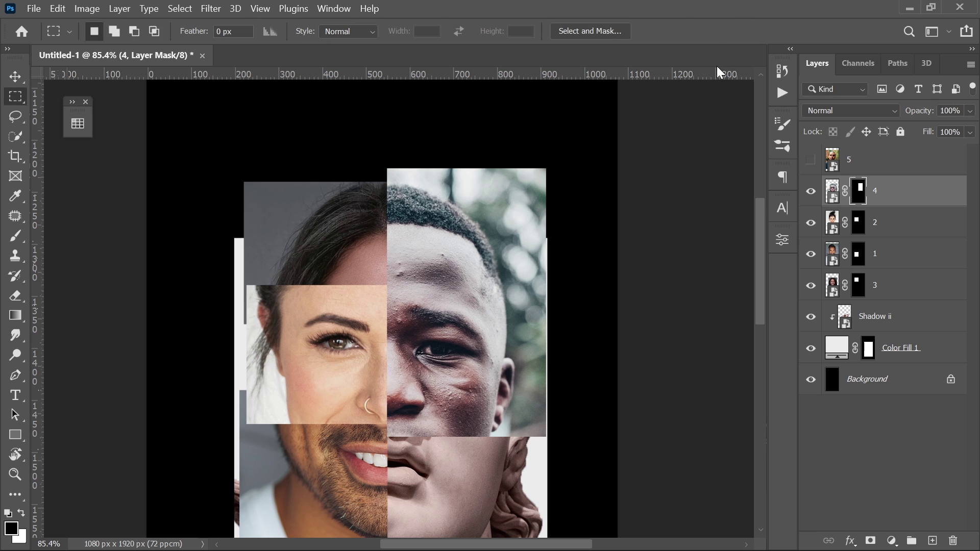
Step: Show portrait layer 5 and mask it to a rectangular marquee selection around the right eye
left_click(810, 159)
left_click(868, 169)
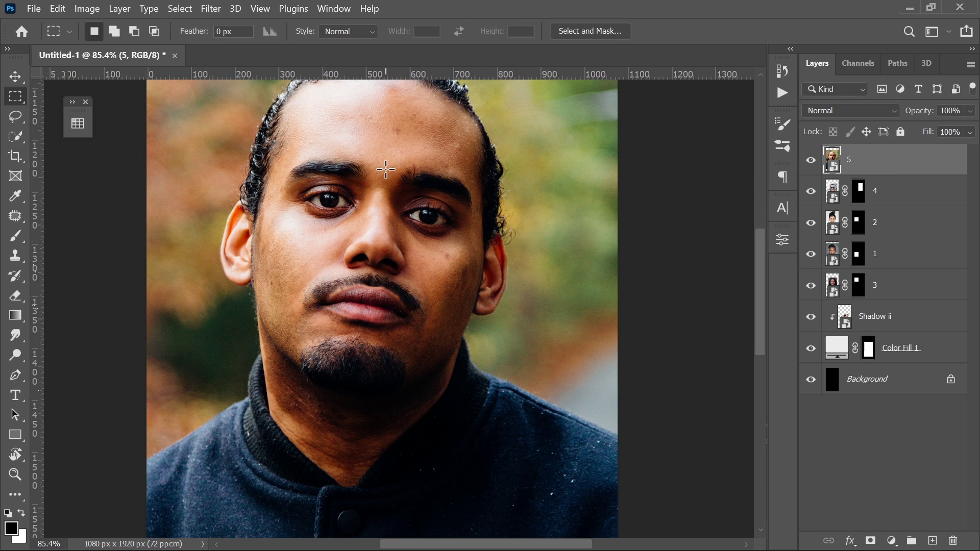
left_click_drag(386, 169, 526, 271)
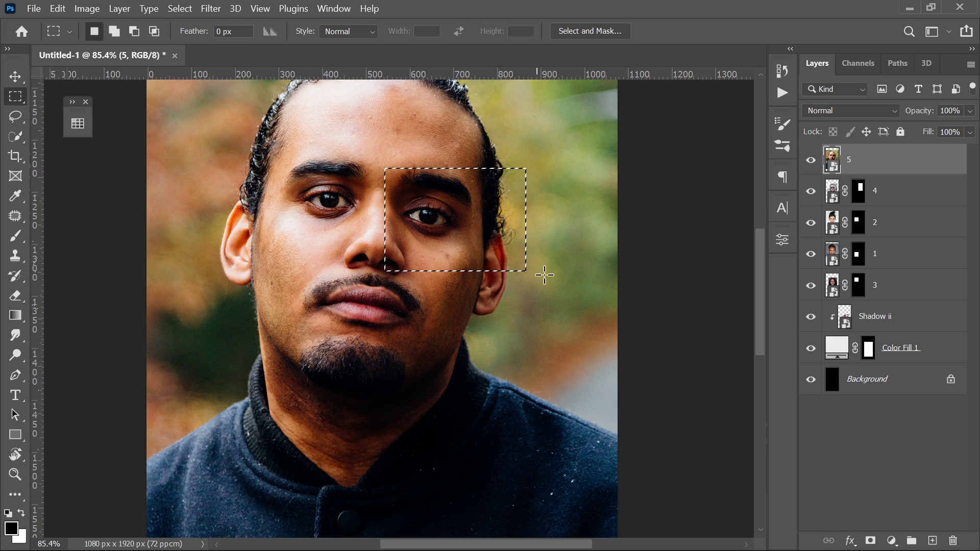
left_click(871, 540)
Step: Scale portrait layer 5 to about 103% and place its eye piece over the portrait 4 eye, against the centre split
key("v")
left_click_drag(418, 225, 464, 265)
key("ctrl+t")
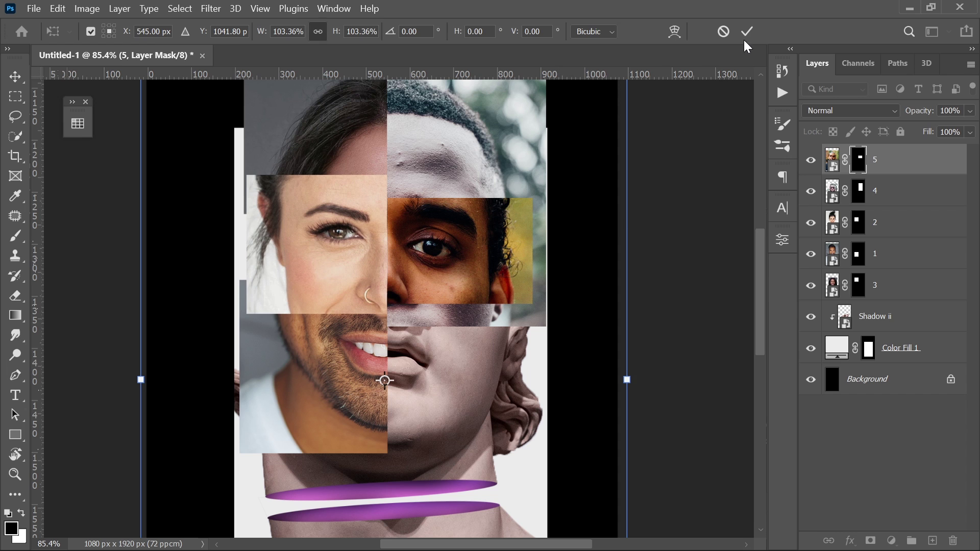
key("Return")
Step: Select the Color Fill 1 mask and draw a closed, slightly uneven Pen path along the light grey rectangle's bottom edge
scroll(406, 338, "down", 3)
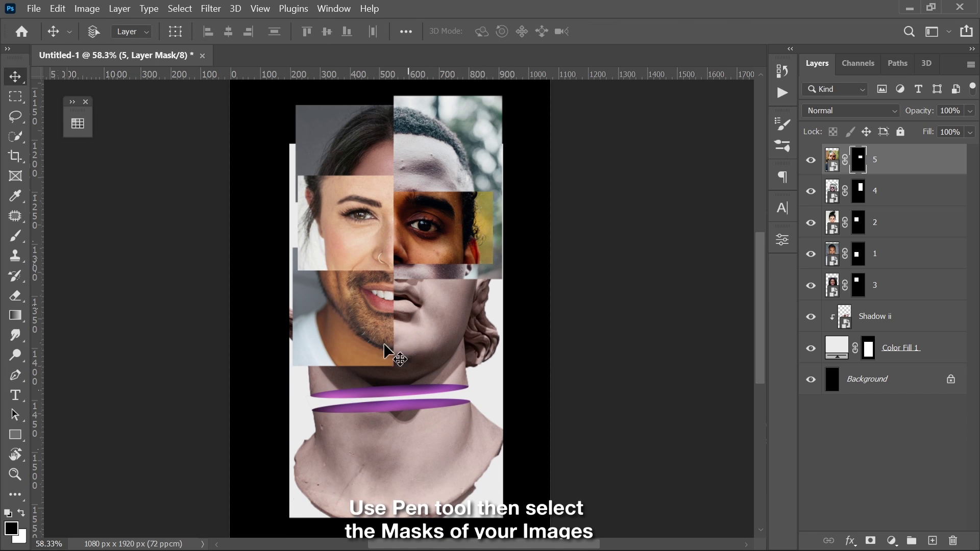
scroll(310, 341, "down", 2)
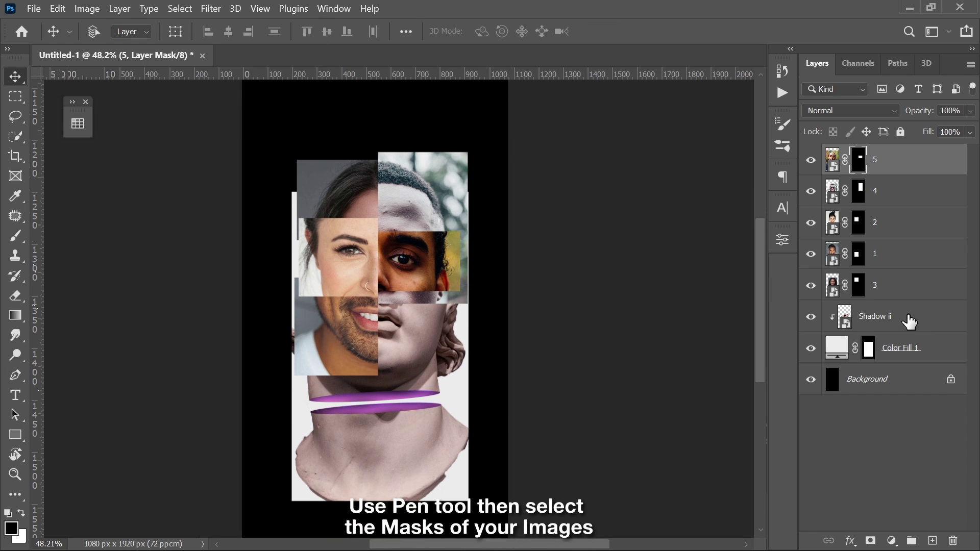
left_click(869, 350)
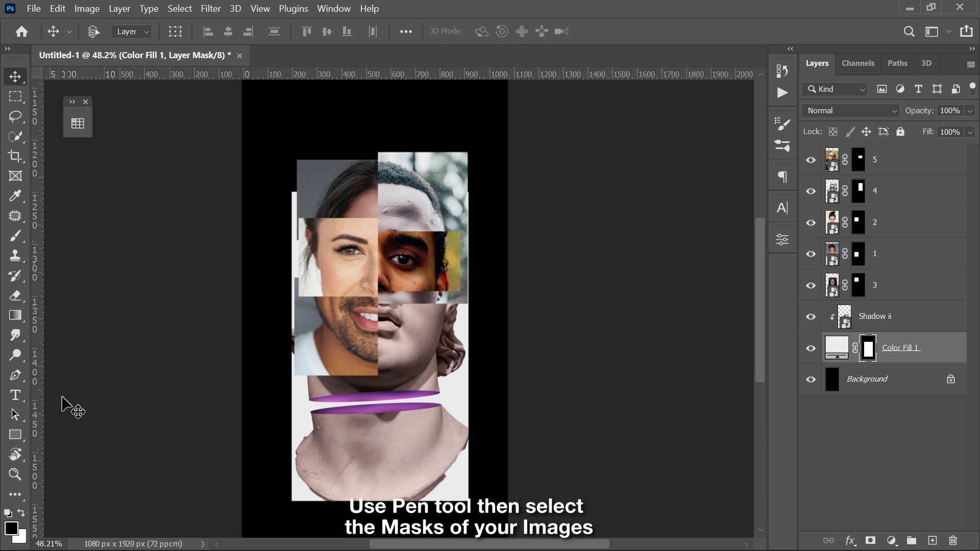
left_click(24, 376)
scroll(352, 475, "up", 10)
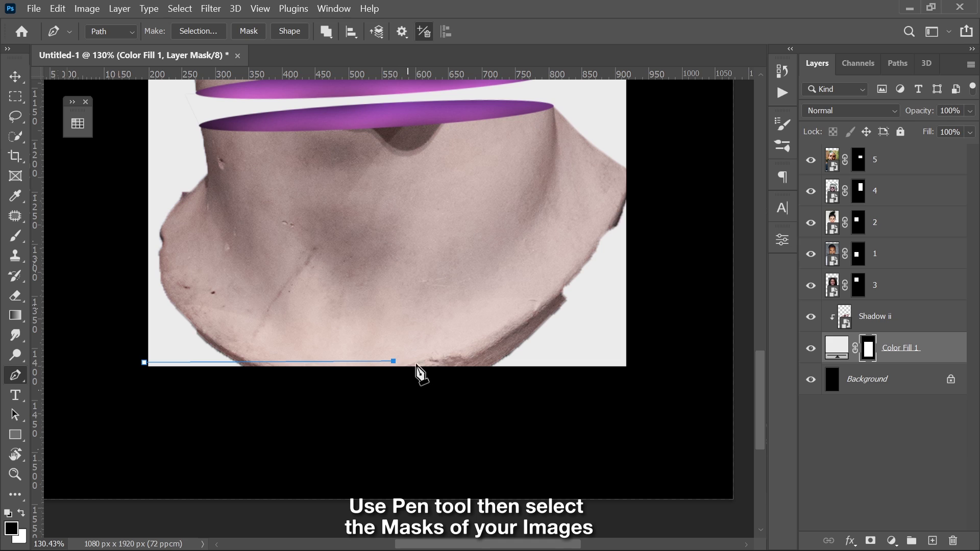
left_click(534, 362)
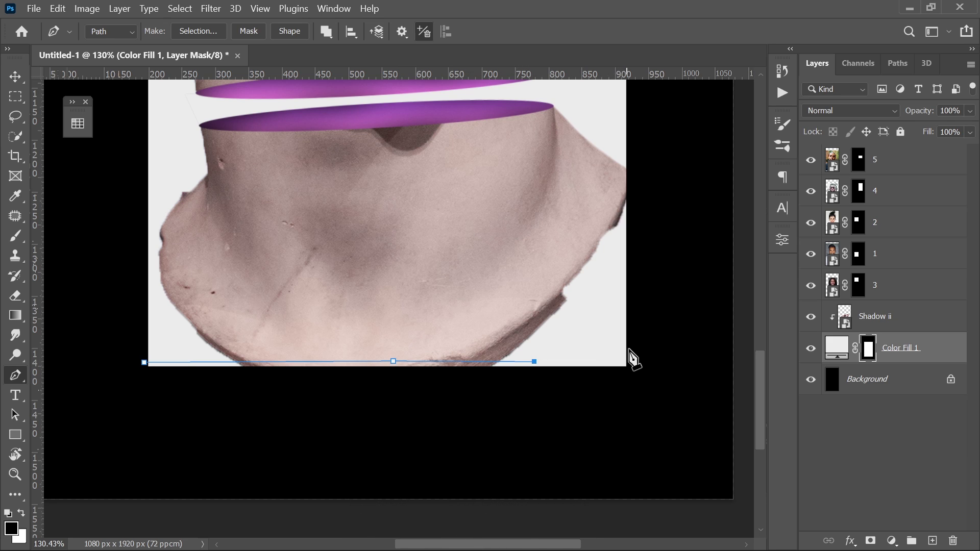
left_click(94, 418)
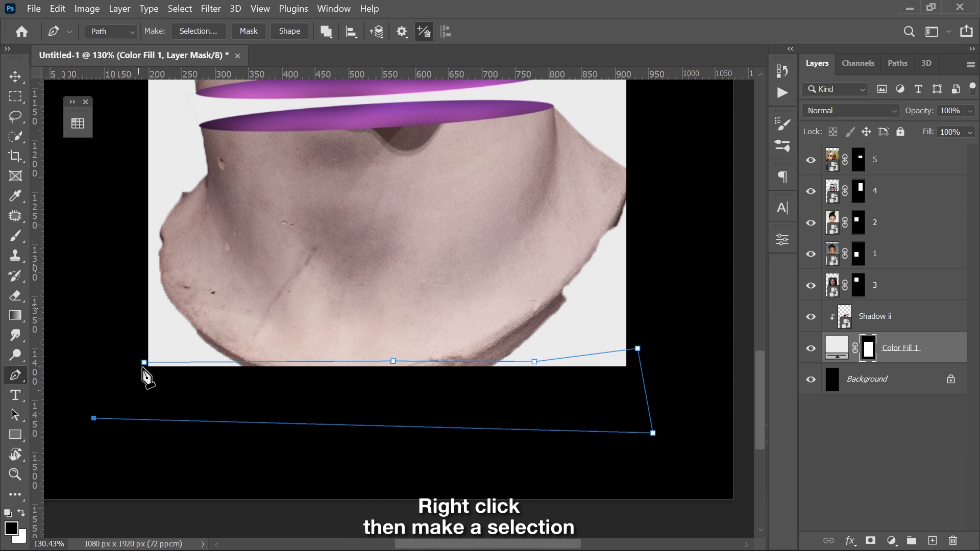
left_click(145, 364)
Step: Convert the bottom path to a selection with 0-pixel feather and fill it with black on the Color Fill 1 mask
right_click(223, 348)
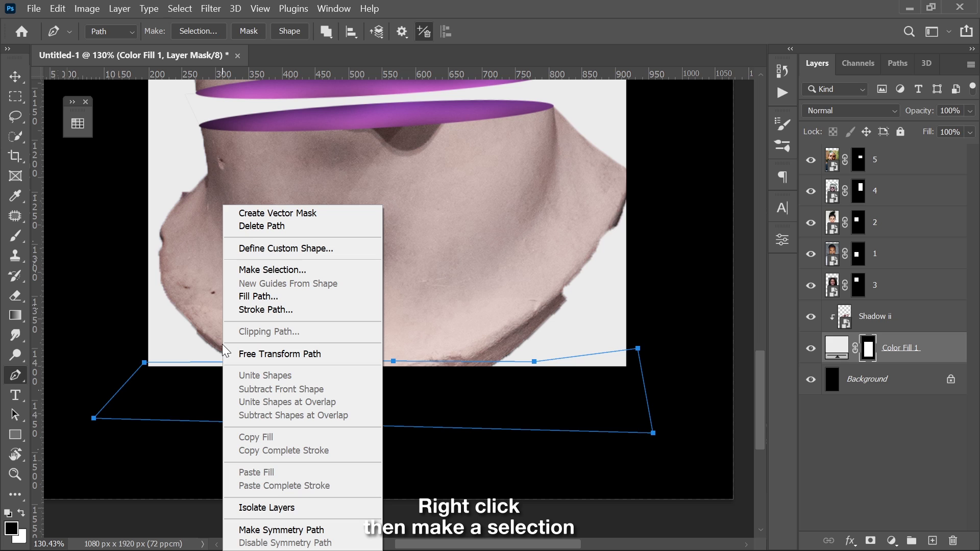
left_click(272, 269)
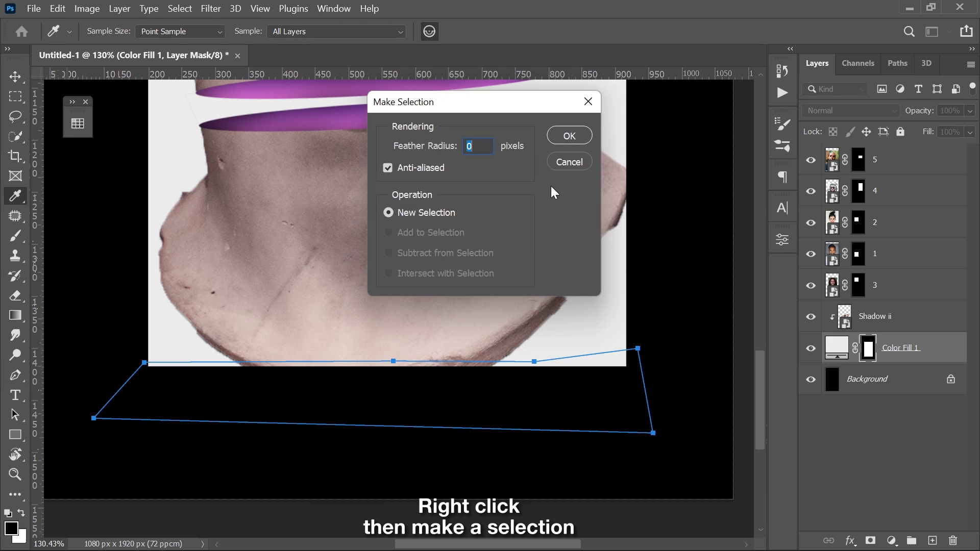
left_click(562, 137)
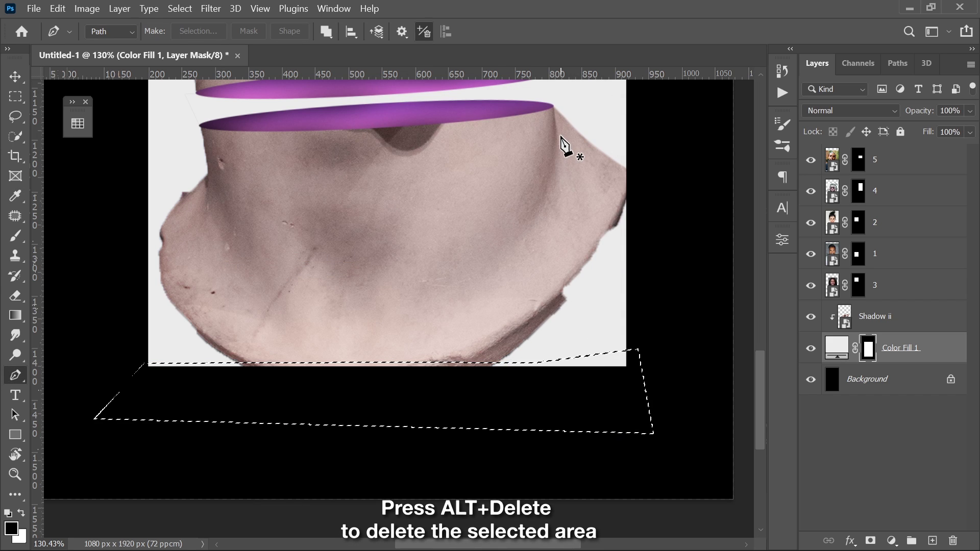
key("alt+Delete")
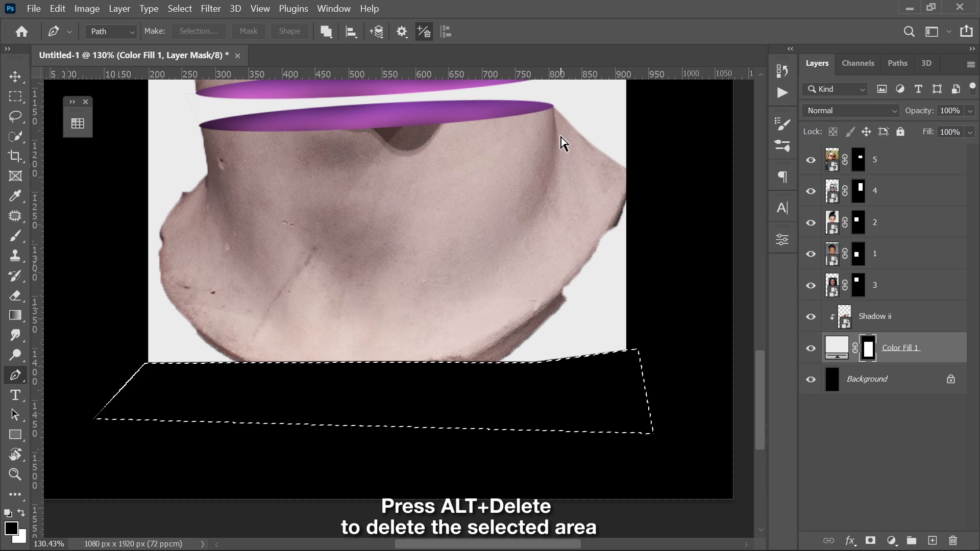
Step: Draw a closed, uneven Pen path down the left edge of the light grey rectangle and around its outside
scroll(225, 196, "up", 5)
left_click_drag(176, 292, 298, 247)
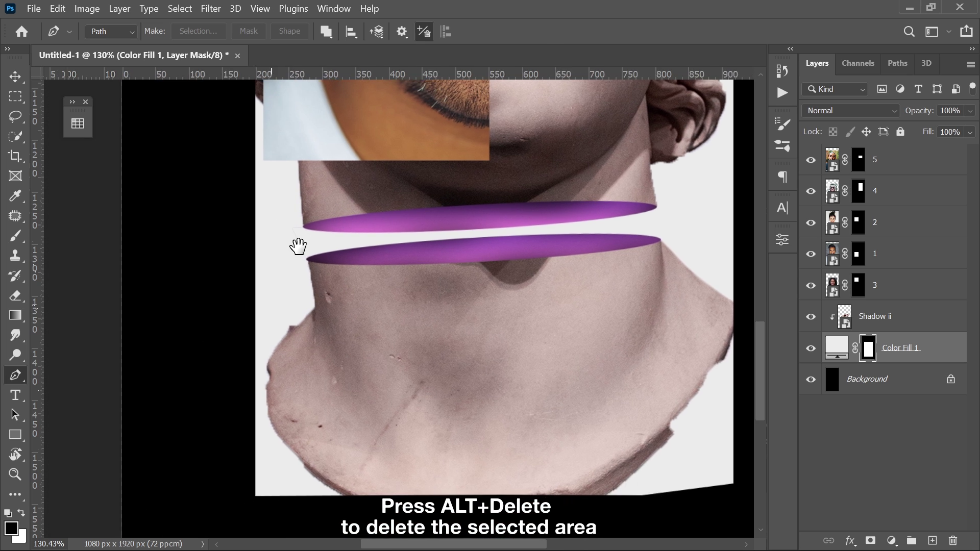
scroll(284, 115, "up", 10)
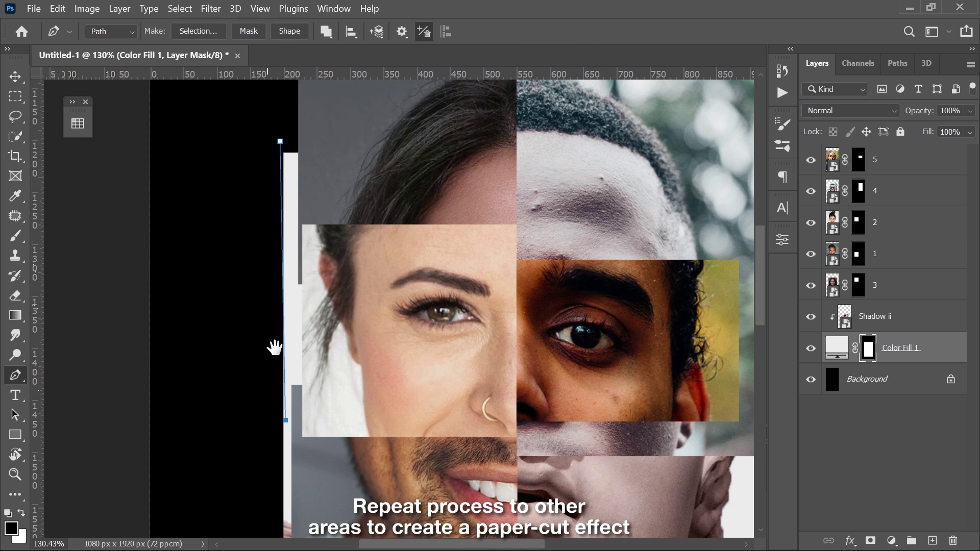
left_click_drag(274, 348, 289, 10)
left_click(299, 237)
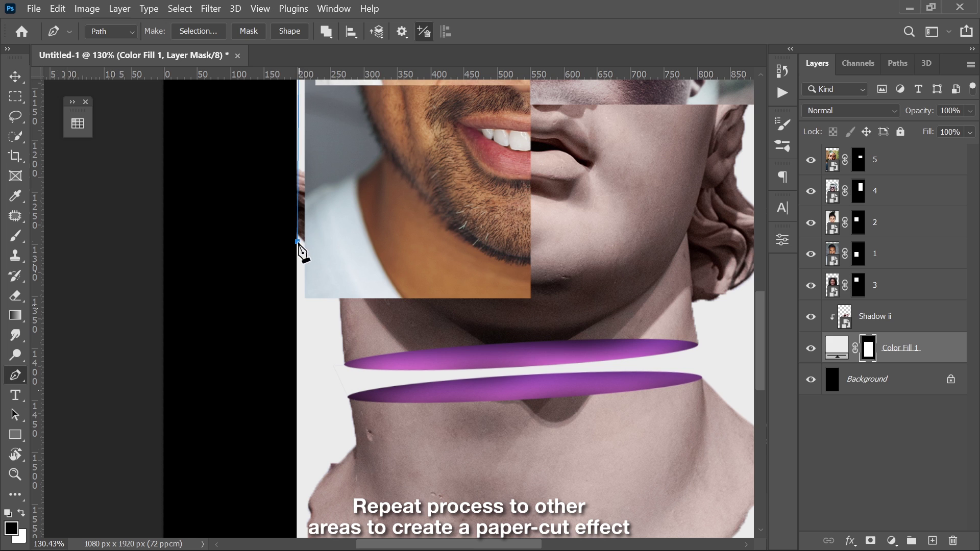
left_click(302, 419)
left_click_drag(289, 333, 308, 64)
left_click(316, 268)
left_click(260, 449)
scroll(241, 389, "up", 5)
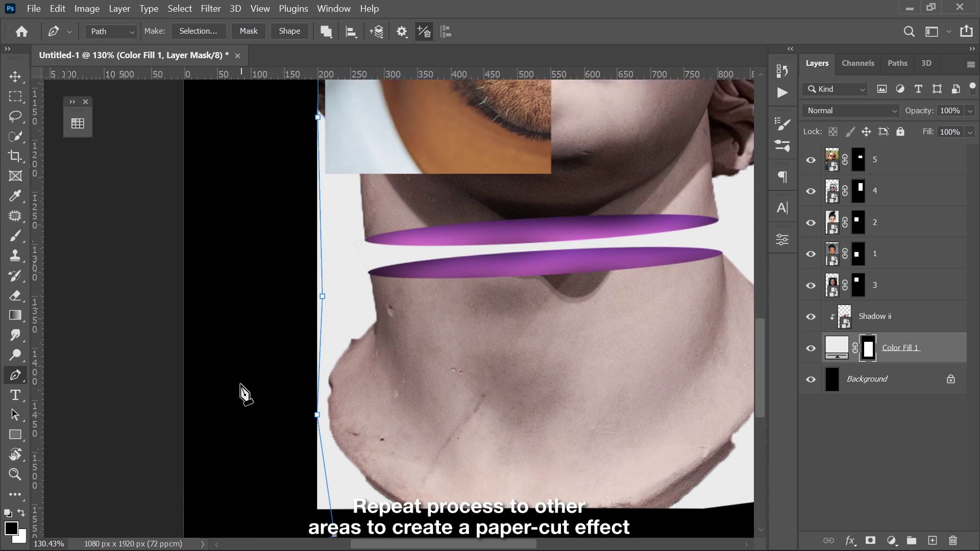
scroll(242, 388, "down", 4)
left_click(250, 184)
scroll(251, 187, "up", 2)
left_click(276, 139)
Step: Convert the left-edge path to a selection, fill it with black on the Color Fill 1 mask, and deselect
right_click(270, 198)
left_click(319, 262)
left_click(568, 131)
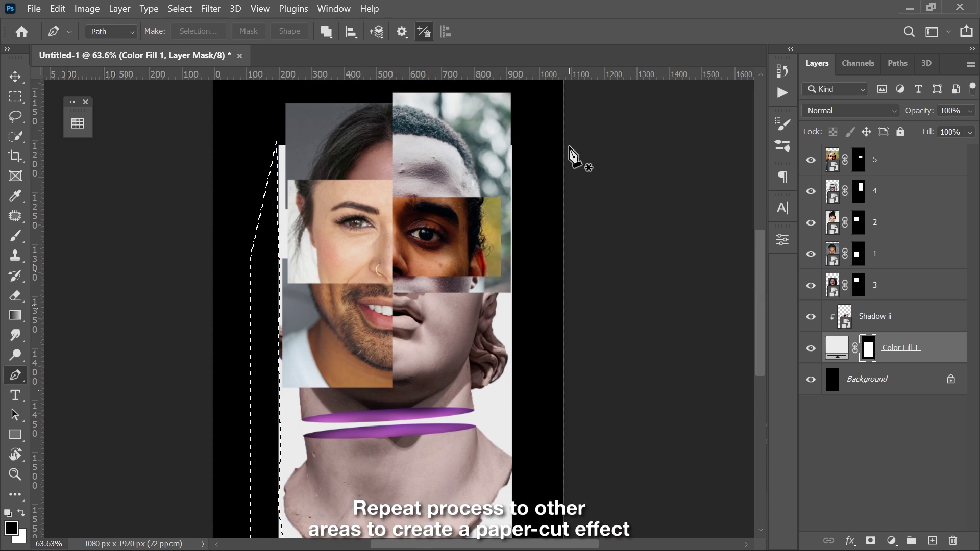
scroll(419, 409, "down", 3)
key("alt+BackSpace")
key("ctrl+d")
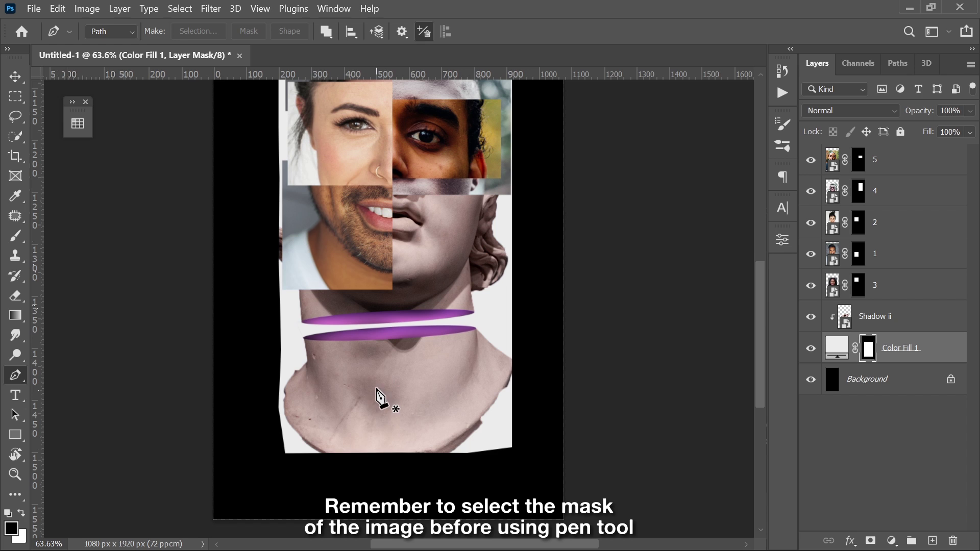
Step: Select all layers from Shadow ii up to 5 and nudge them slightly left and down over the light grey rectangle
scroll(384, 403, "up", 2)
key("v")
left_click(900, 319)
left_click(907, 172, "shift")
left_click_drag(421, 211, 422, 274)
key("Left")
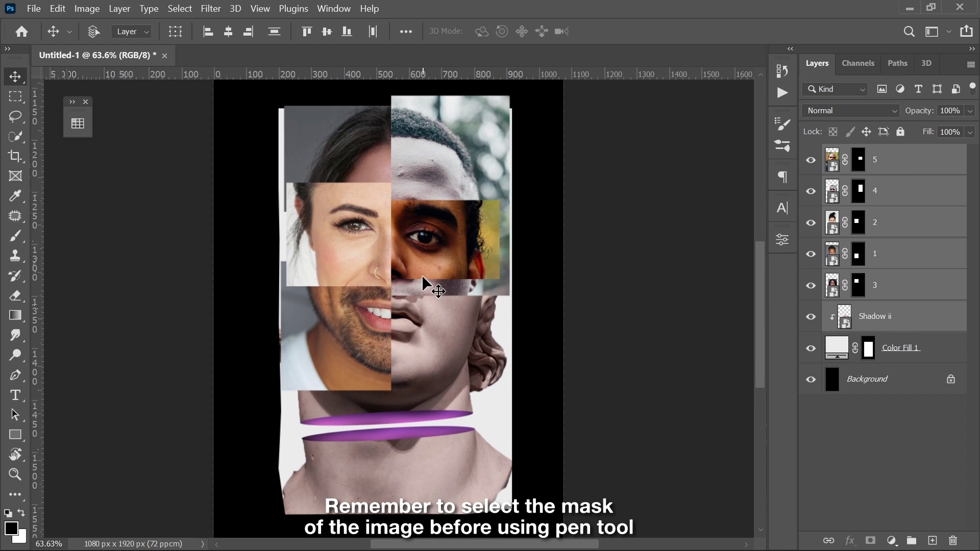
key("Down")
key("Down")
key("Down")
key("Down")
key("Down")
key("Down")
key("Down")
key("Down")
key("Down")
key("Down")
key("Down")
key("Down")
key("Down")
key("Down")
key("Down")
key("Down")
key("Down")
key("Down")
key("Down")
key("Down")
scroll(422, 275, "down", 3)
scroll(422, 274, "up", 4)
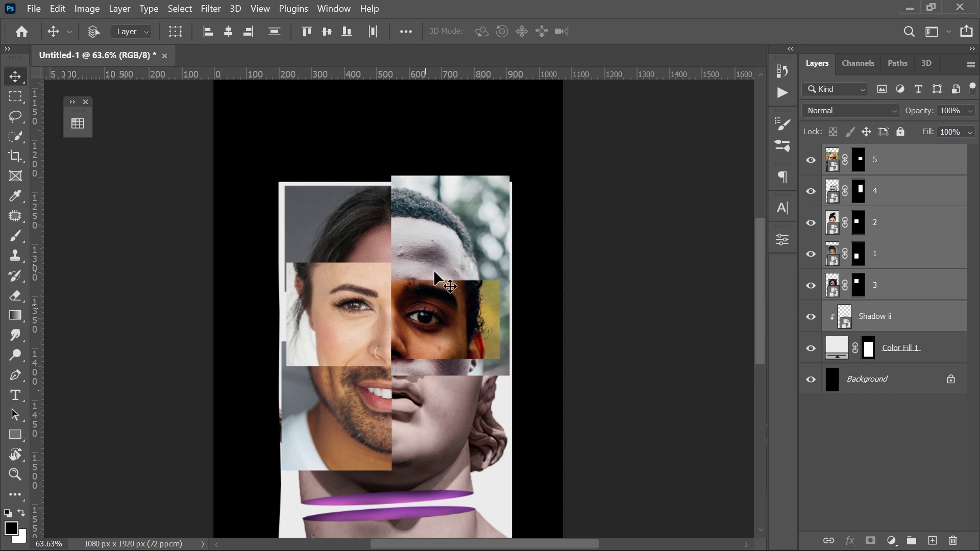
Step: On layer 3's mask, trim uneven top and left edges by turning Pen paths into selections and filling them with black
left_click(497, 263, "ctrl")
scroll(316, 159, "up", 5)
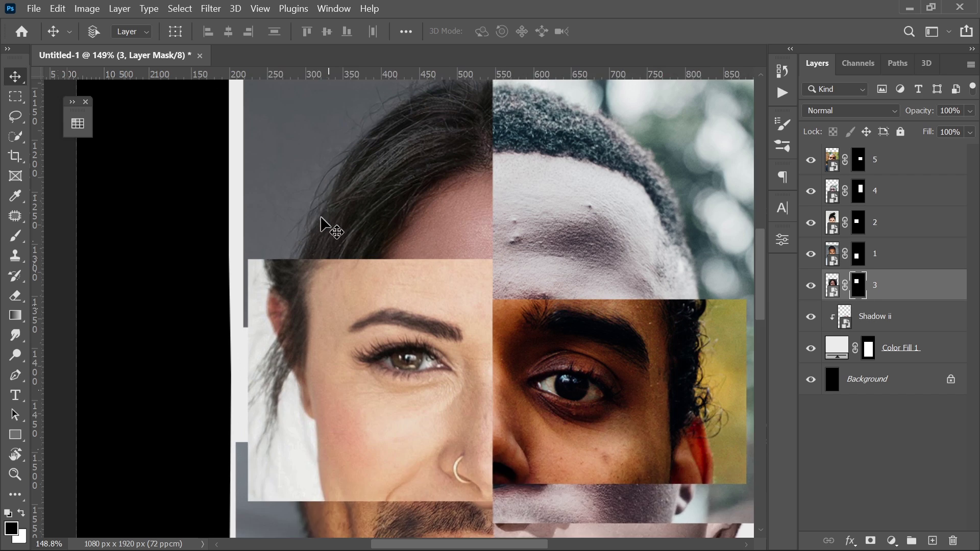
scroll(321, 220, "up", 3)
key("p")
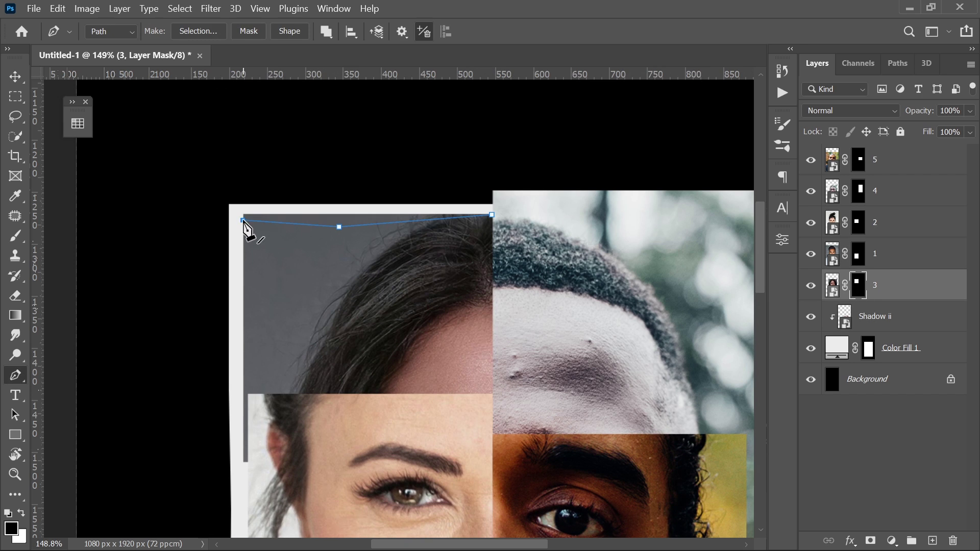
right_click(429, 219)
left_click(497, 265)
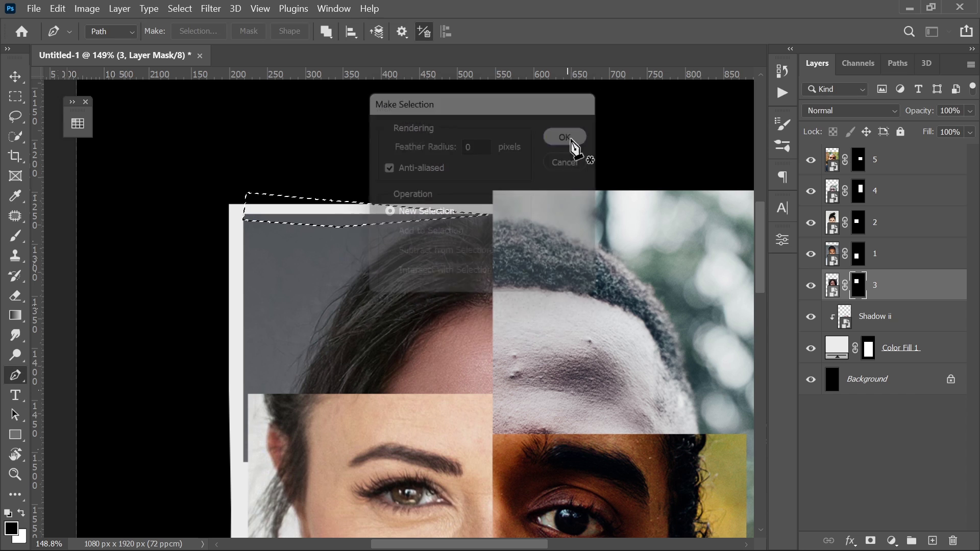
left_click(574, 145)
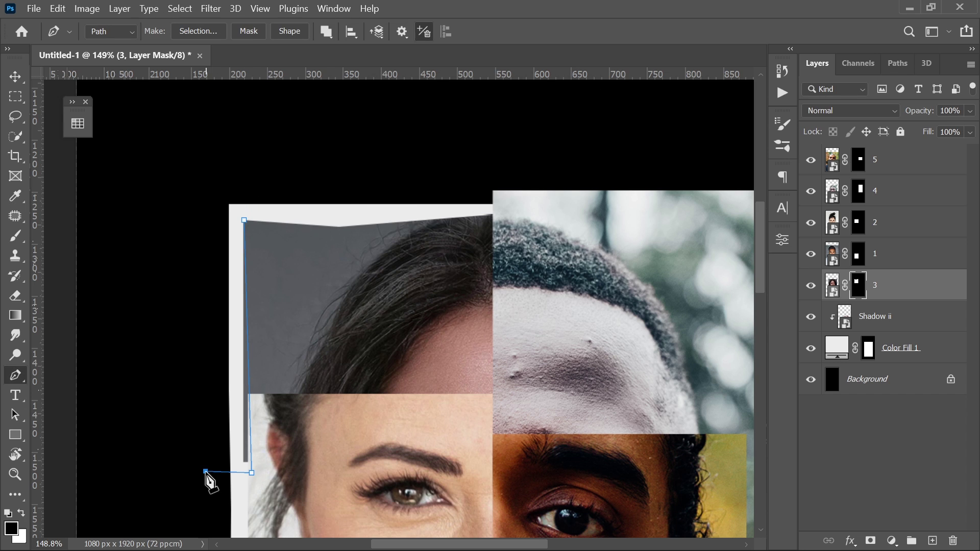
left_click(568, 136)
key("alt+BackSpace")
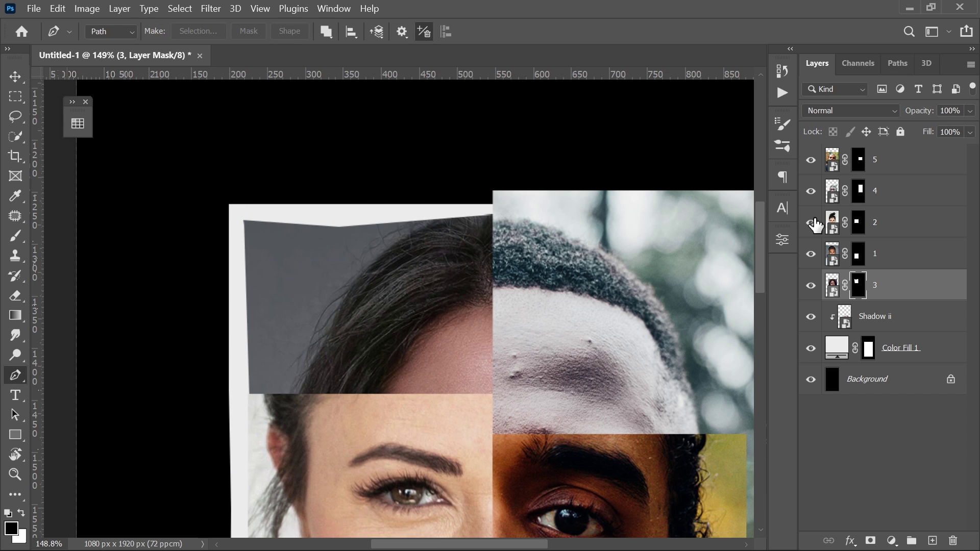
Step: Select layer 1's mask and trim its left edge at a slight slant with a black-filled Pen-path selection
left_click(858, 254)
scroll(460, 354, "down", 8)
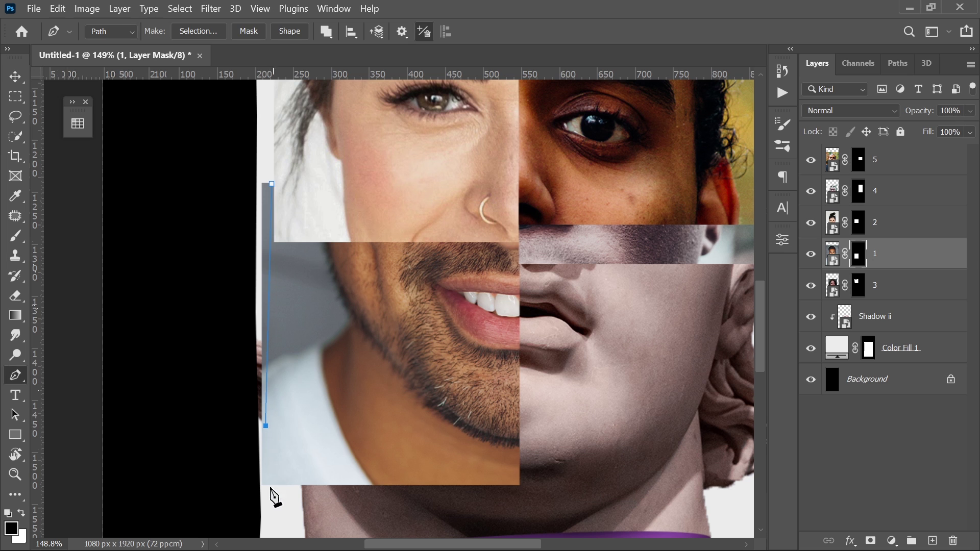
right_click(265, 218)
left_click(327, 266)
left_click(568, 133)
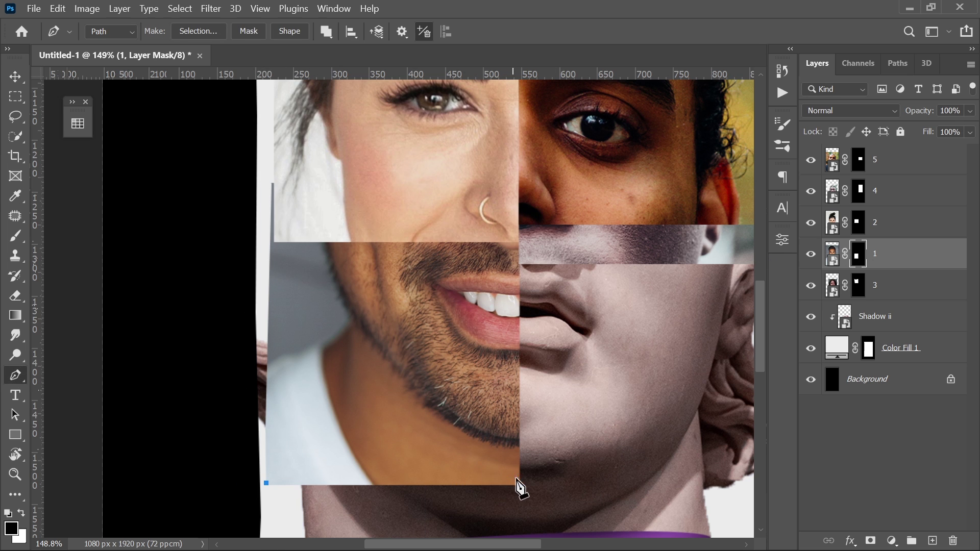
Step: Trim layer 1's bottom edge unevenly by filling a Pen-path selection with black on its mask, and deselect
left_click(267, 484)
right_click(387, 481)
left_click(444, 199)
left_click(582, 139)
key("alt+BackSpace")
key("ctrl+d")
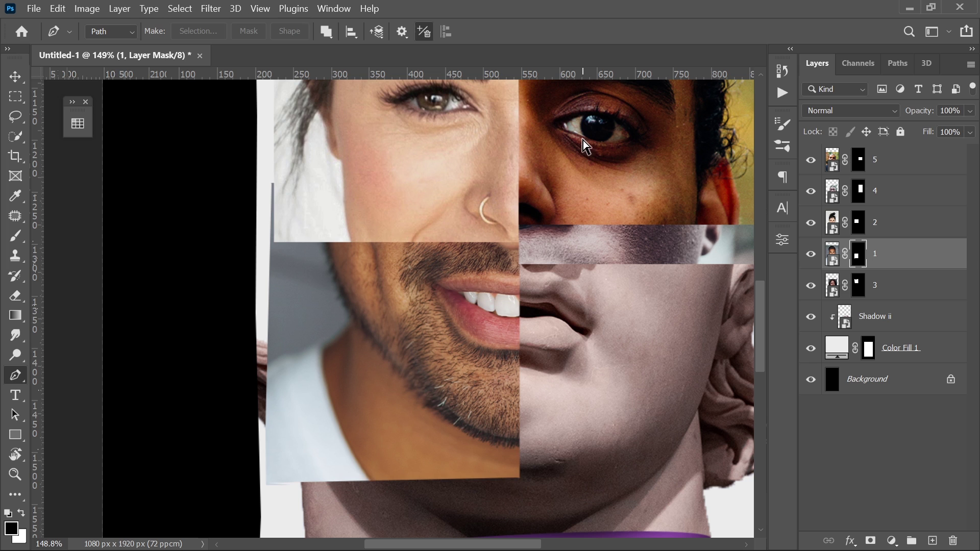
Step: Convert a path along layer 1's right edge to a selection with 0-pixel feather, fill it with black on the mask, and deselect
right_click(525, 338)
left_click(581, 266)
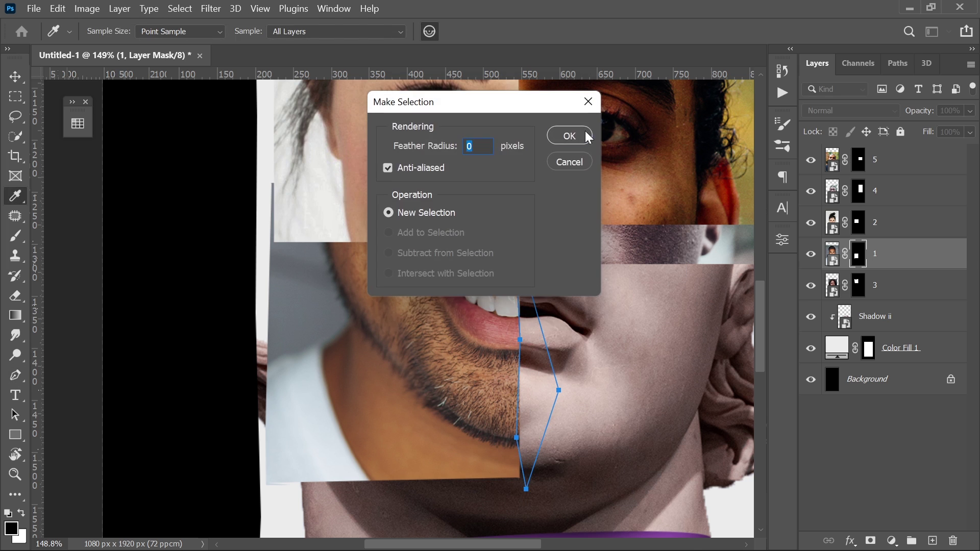
left_click(585, 137)
key("alt+BackSpace")
key("ctrl+d")
Step: Select layer 2's mask and trim its bottom edge at a slight slant with a black-filled Pen-path selection
scroll(478, 316, "up", 3)
left_click(833, 224)
left_click(858, 223)
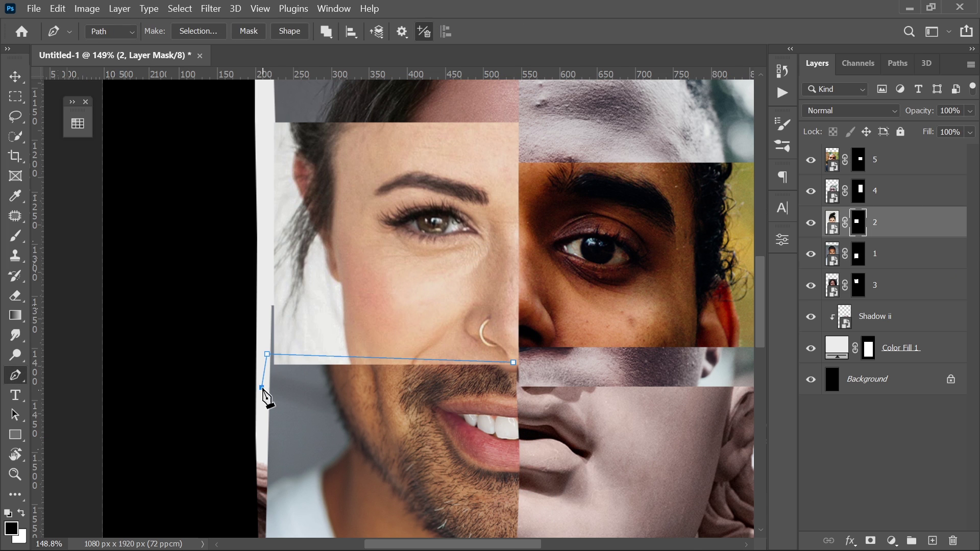
right_click(460, 352)
left_click(518, 71)
left_click(584, 136)
key("alt+BackSpace")
key("ctrl+d")
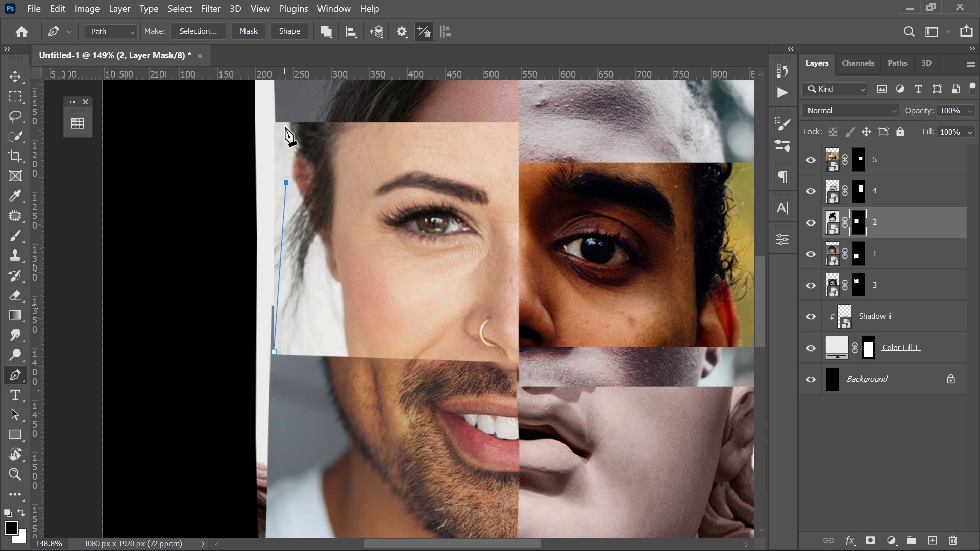
Step: Trim layer 2's left edge at a slant by filling a Pen-path selection with black on its mask, and deselect
right_click(288, 351)
left_click(346, 70)
left_click(583, 136)
key("alt+BackSpace")
key("ctrl+d")
Step: Select layer 4's mask and slant its top edge with a Pen path converted to a 0-pixel-feather selection and filled with black
scroll(658, 238, "up", 6)
key("v")
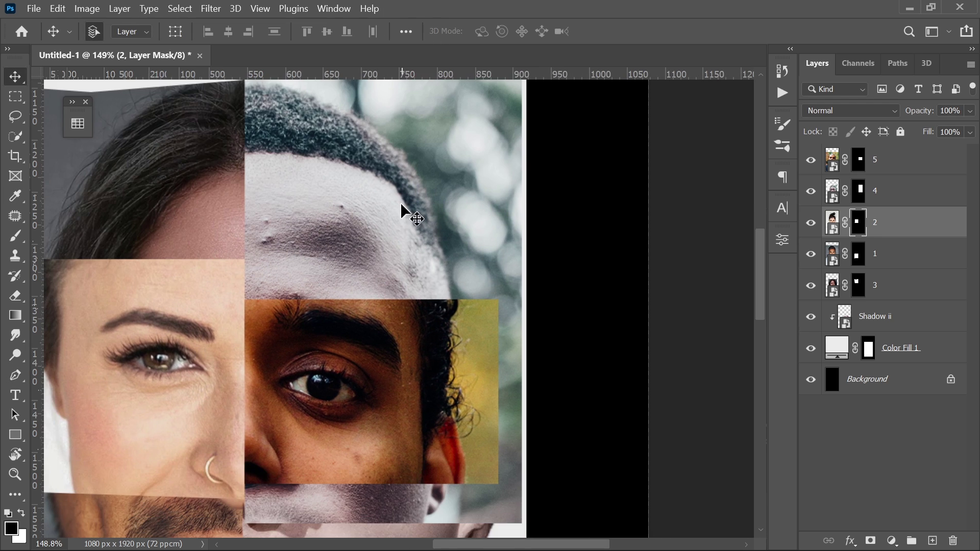
left_click(856, 196)
key("p")
left_click(243, 178)
left_click(462, 203)
left_click(243, 177)
right_click(329, 176)
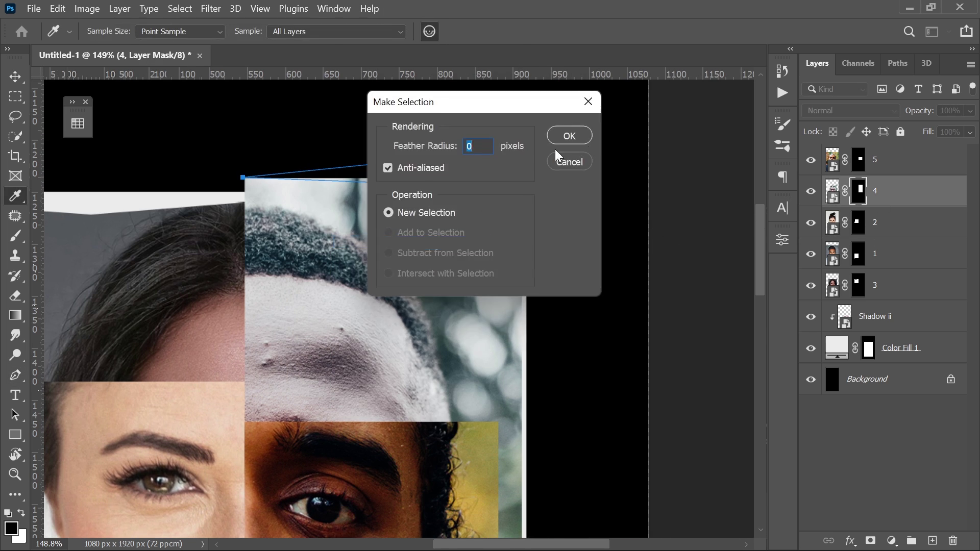
left_click(568, 137)
key("alt+BackSpace")
key("ctrl+d")
Step: Draw an uneven closed Pen path down layer 4's right edge, convert it to a selection, and fill it with black on the mask
left_click(521, 135)
left_click(513, 350)
left_click(523, 257)
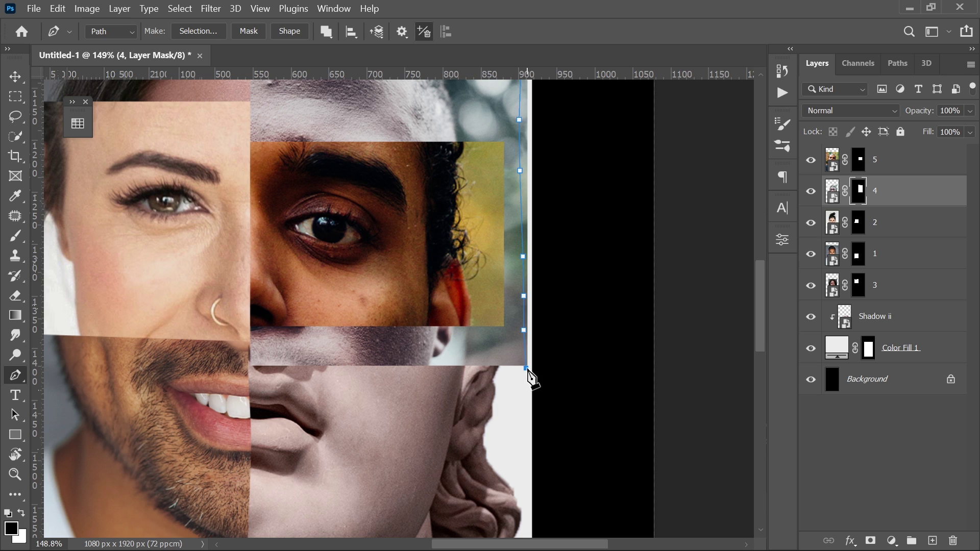
left_click(597, 369)
scroll(597, 358, "up", 6)
left_click(578, 186)
left_click(527, 161)
left_click(568, 137)
key("alt+BackSpace")
key("ctrl+d")
Step: Trim layer 4's bottom edge at a slant by filling a closed Pen-path selection with black on its mask
left_click(526, 378)
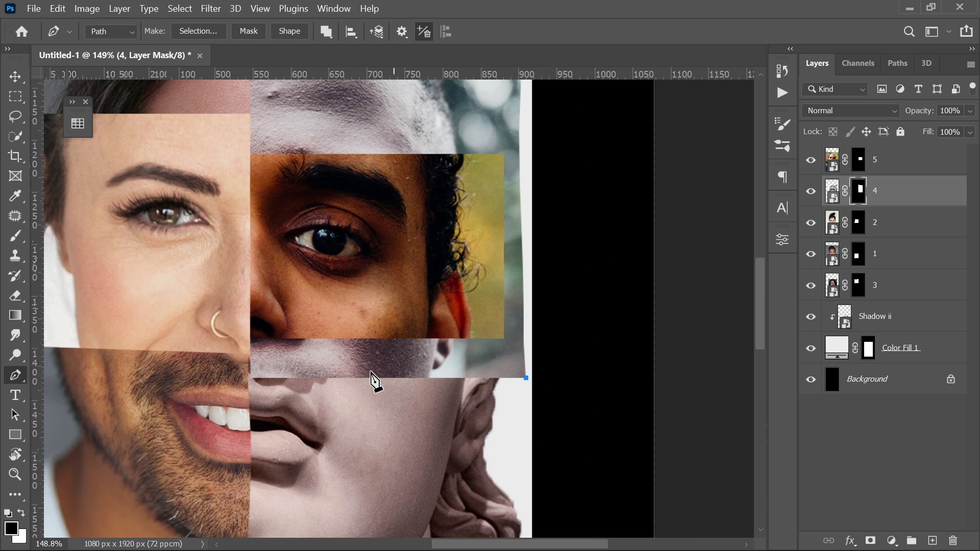
left_click(344, 425)
left_click(526, 378)
right_click(504, 401)
left_click(569, 109)
left_click(568, 137)
key("alt+BackSpace")
key("ctrl+d")
Step: Shave a thin uneven strip off layer 4's left edge with a black-filled Pen-path selection on its mask, and deselect
scroll(724, 154, "up", 4)
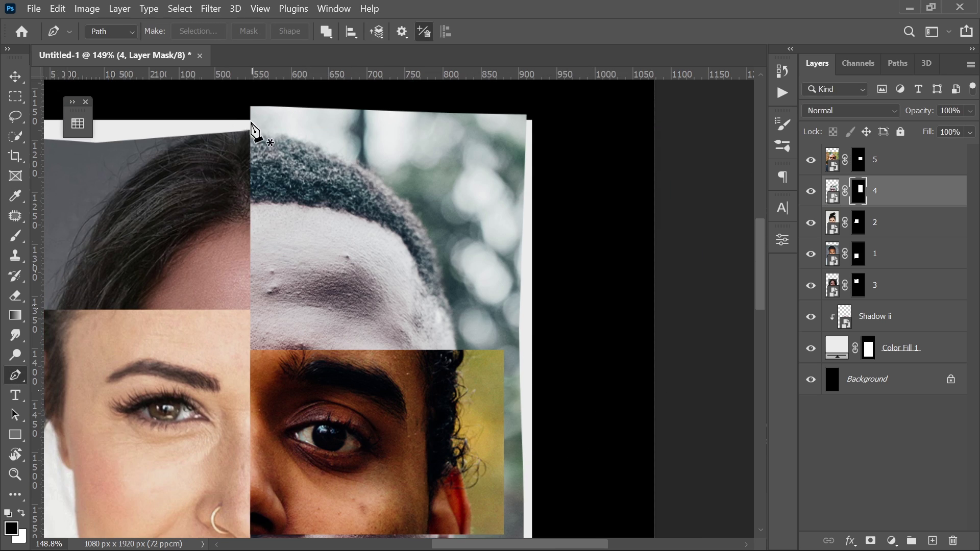
right_click(260, 128)
left_click(568, 137)
key("alt+BackSpace")
key("ctrl+d")
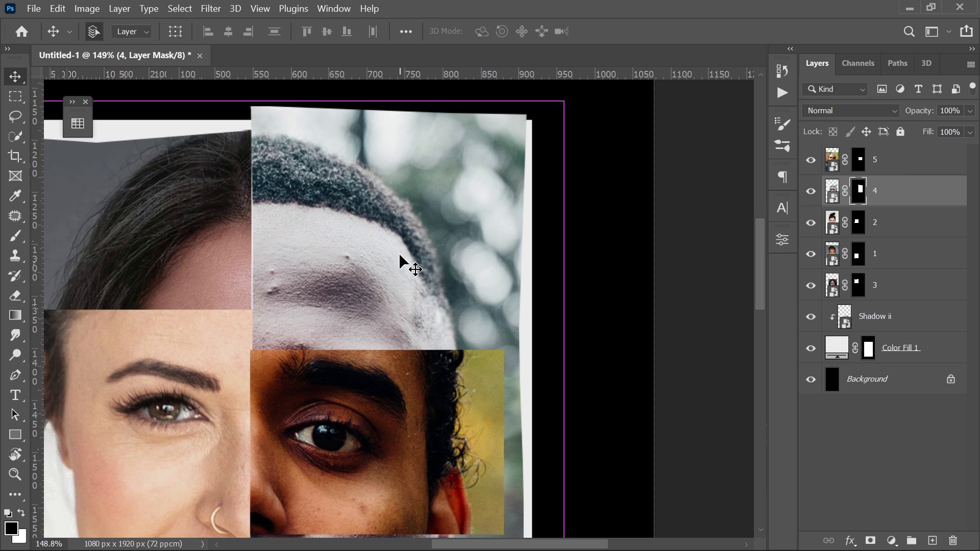
Step: Select layer 5's mask and trim its top edge at a slant with a black-filled Pen-path selection
scroll(400, 257, "down", 3)
scroll(400, 257, "right", 2)
left_click(858, 161)
left_click(190, 278)
left_click(189, 278)
right_click(243, 264)
left_click(253, 272)
left_click(568, 137)
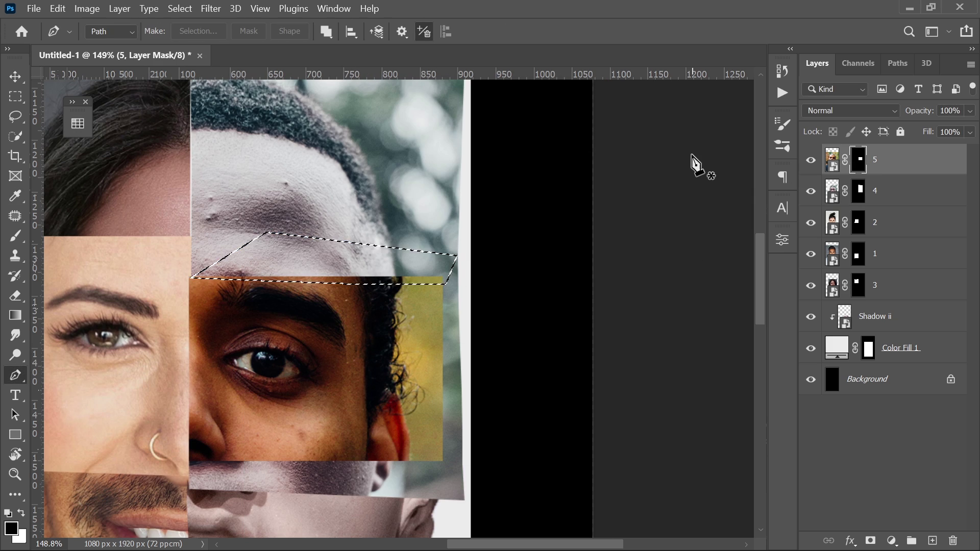
key("alt+BackSpace")
key("ctrl+d")
Step: Cut layer 5's right and bottom edges unevenly with one closed Pen path, using a 0-pixel-feather selection filled with black on the mask
scroll(442, 171, "down", 3)
left_click(488, 263)
left_click(440, 173)
right_click(456, 179)
left_click(482, 217)
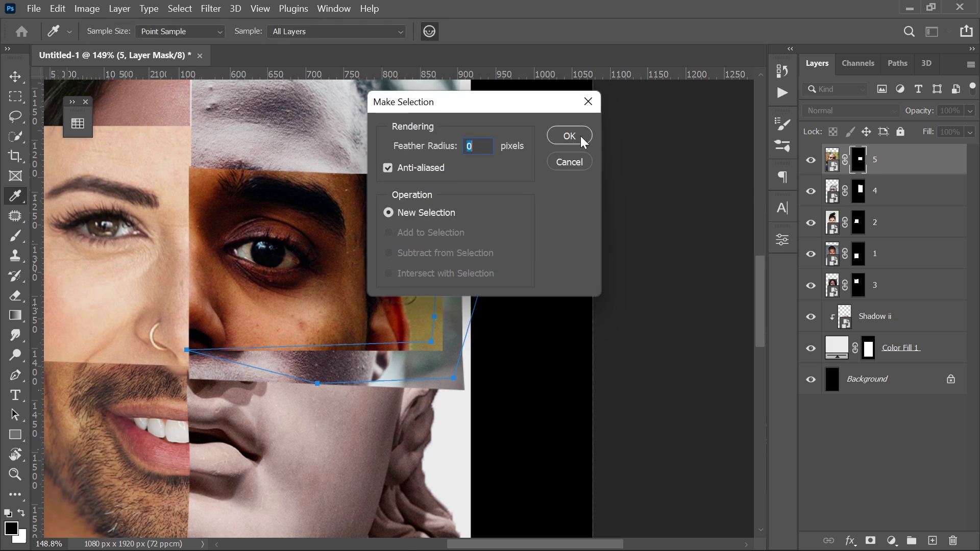
left_click(577, 137)
key("alt+BackSpace")
key("ctrl+d")
Step: Draw a slightly bent closed Pen path along layer 5's left edge, convert it to a selection, fill it with black, and deselect
scroll(352, 229, "down", 5)
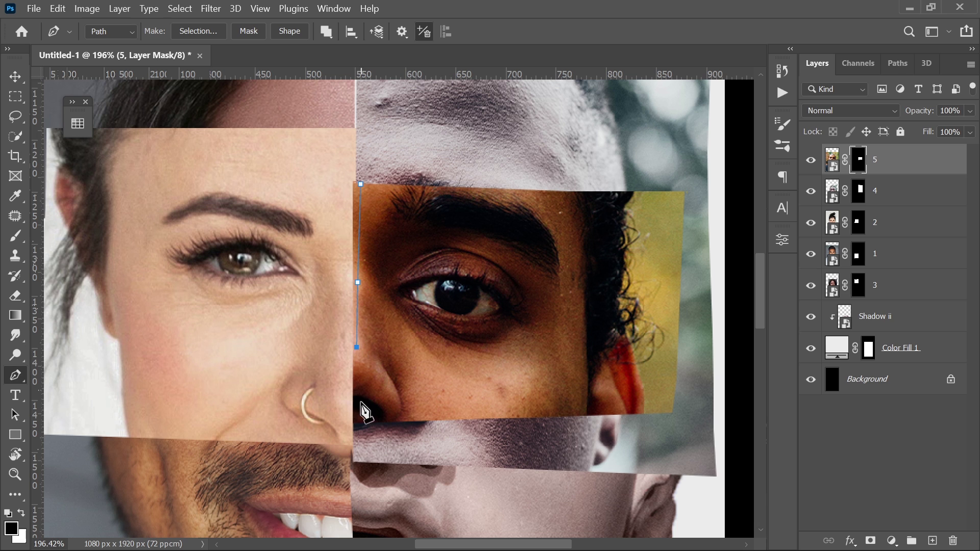
left_click(350, 171)
left_click(360, 184)
right_click(371, 219)
left_click(395, 258)
key("alt+BackSpace")
key("ctrl+d")
key("v")
key("ctrl+0")
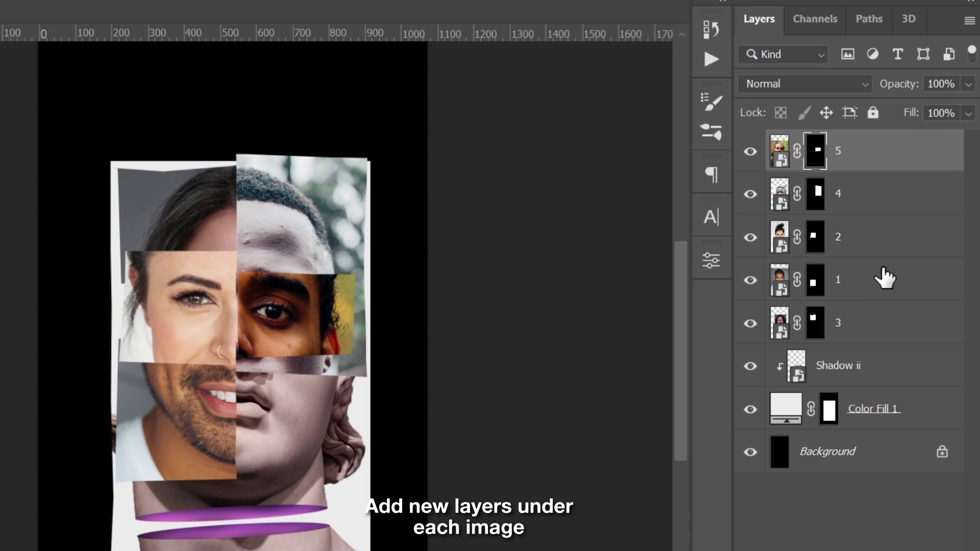
Step: Add a new layer directly beneath layer 2 and name it Shadow
left_click(915, 230)
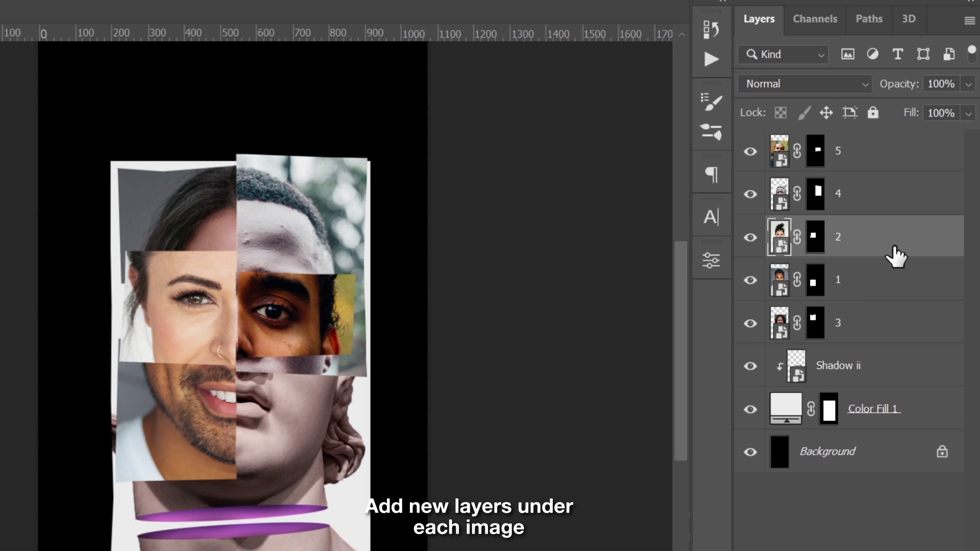
scroll(164, 285, "up", 5)
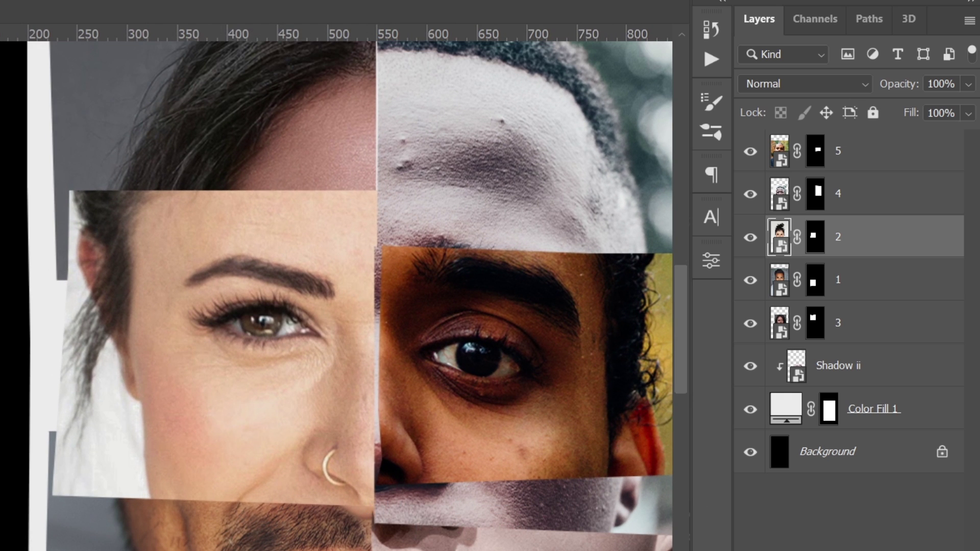
left_click(925, 550)
left_click_drag(881, 252, 867, 300)
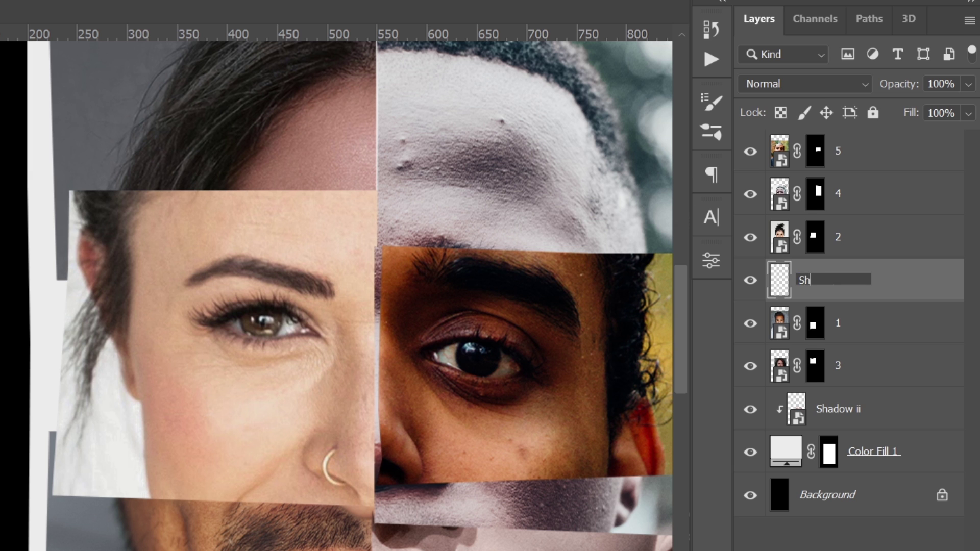
type("w")
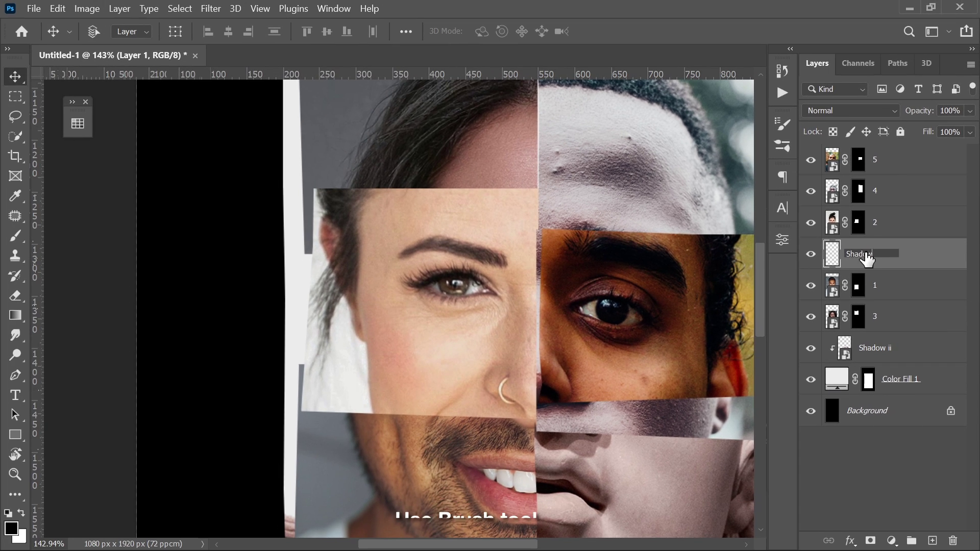
key("Return")
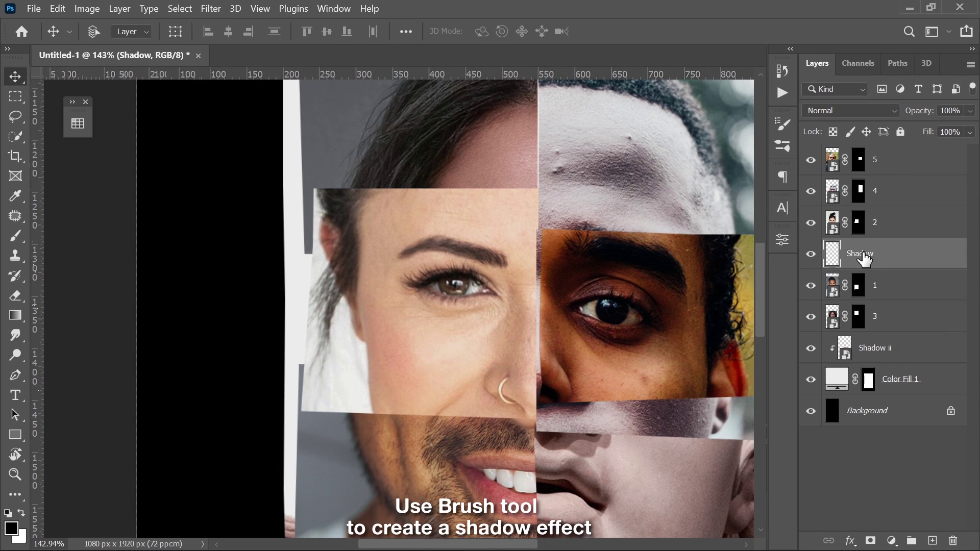
Step: Paint a soft black shadow around the layer 2 portrait's edges on the Shadow layer, using 150 and 125 px brushes and erasing excess
key("b")
right_click(427, 259)
key("Escape")
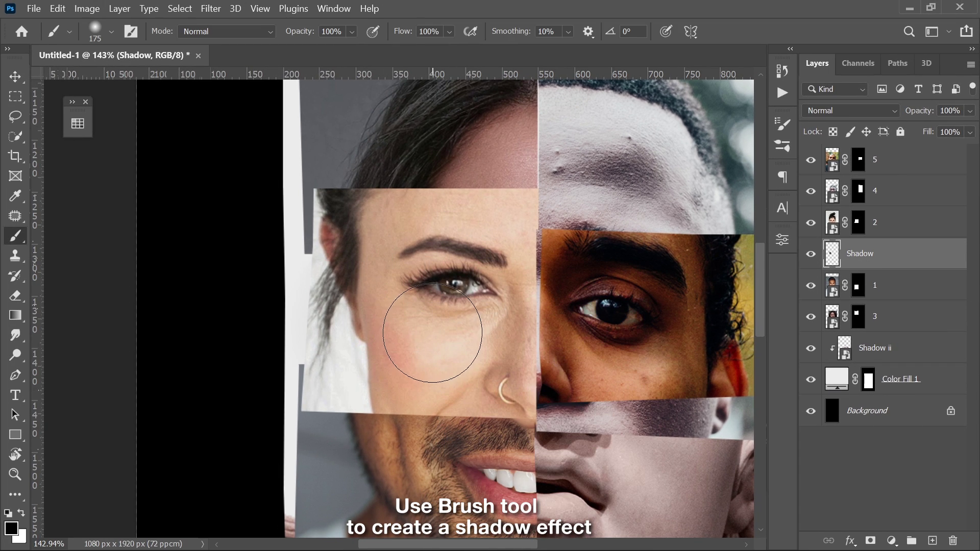
key("bracketright")
key("bracketright")
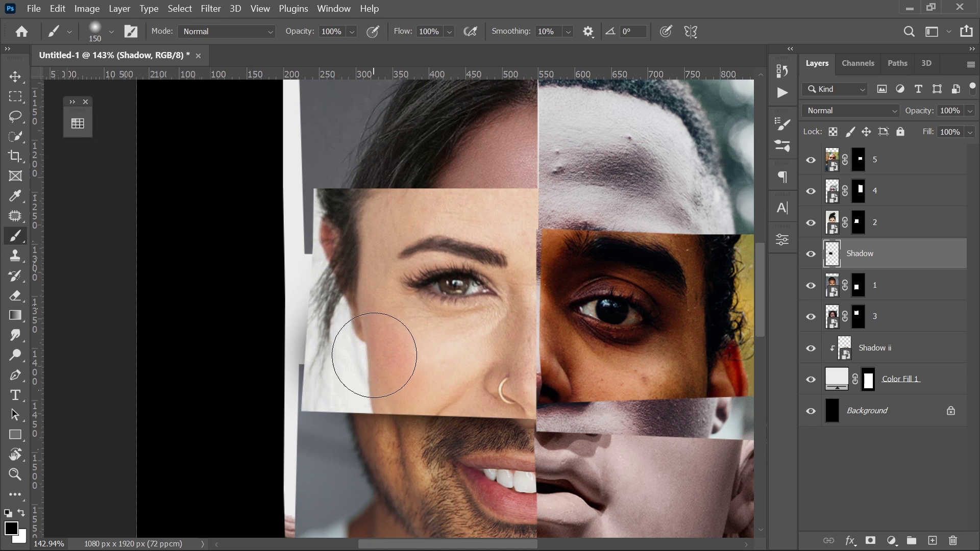
key("e")
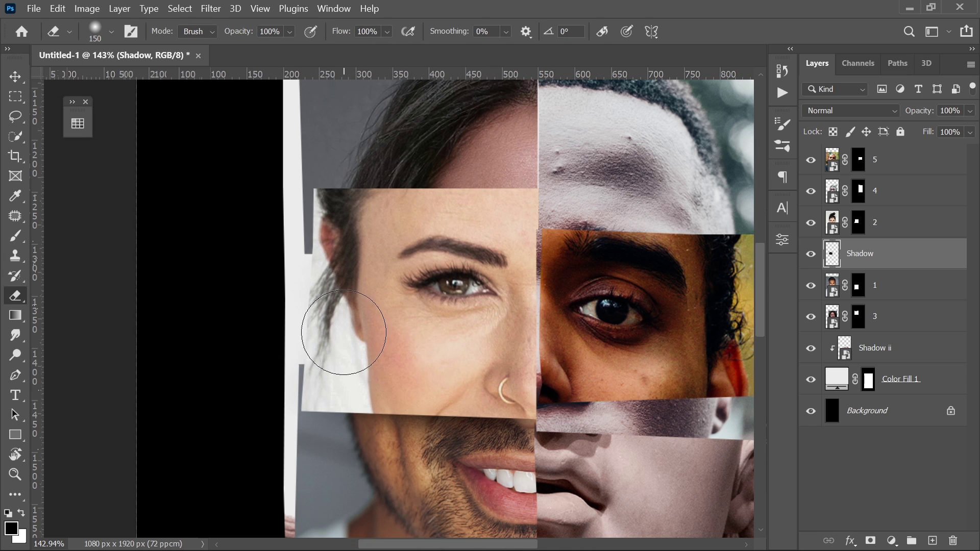
key("b")
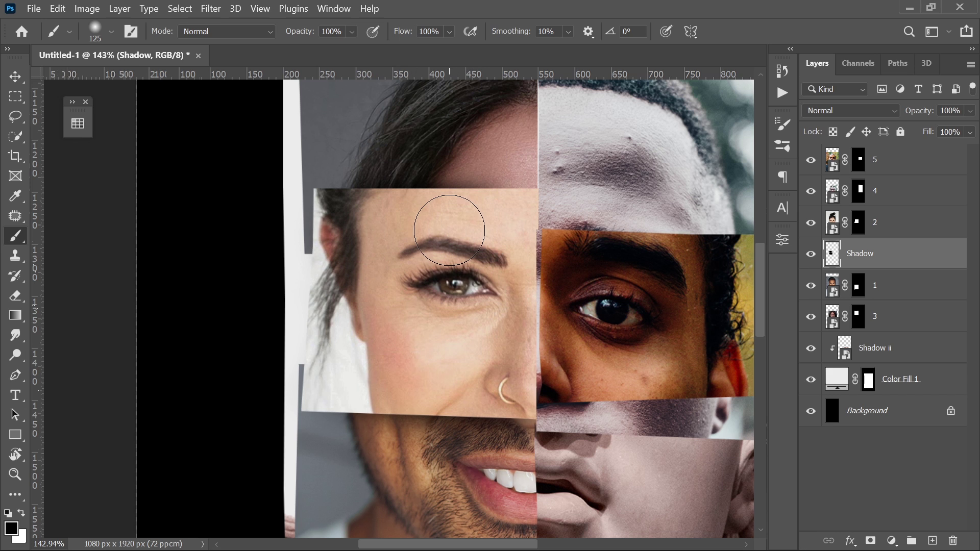
Step: Paint a soft shadow along layer 3's left edge on the shadow layer beneath it and set that layer's opacity to 78%
scroll(444, 215, "up", 3)
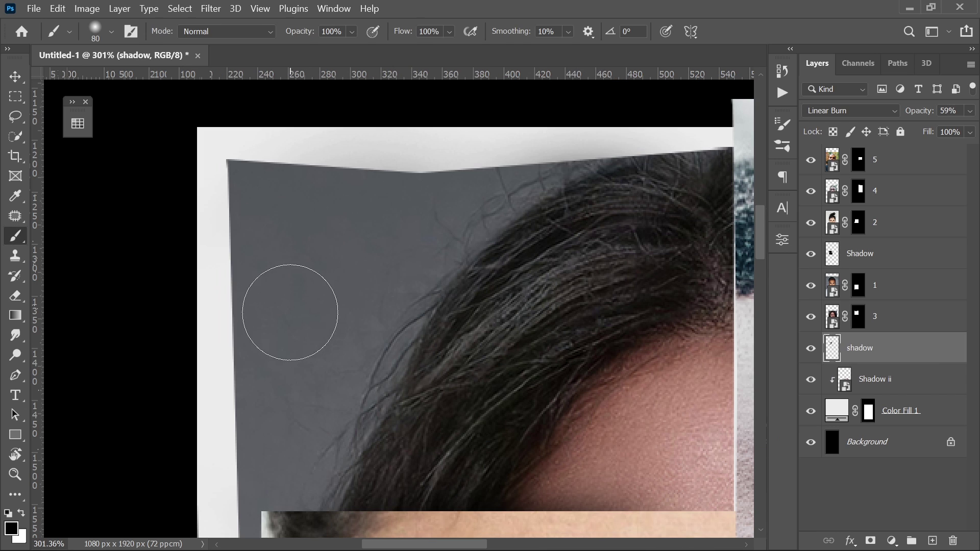
key("[")
left_click_drag(290, 312, 279, 314)
left_click(970, 111)
left_click_drag(939, 127, 971, 127)
mouse_move(293, 320)
left_mouse_down()
mouse_move(284, 362)
mouse_move(305, 373)
mouse_move(309, 423)
mouse_move(302, 253)
left_mouse_up()
key("]")
key("]")
key("]")
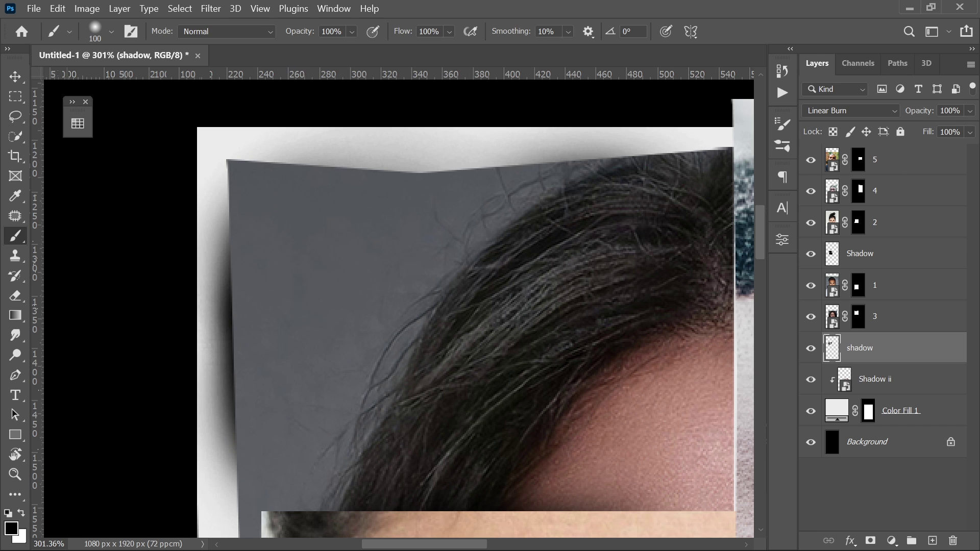
left_click(970, 111)
mouse_move(971, 127)
left_mouse_down()
mouse_move(934, 129)
mouse_move(953, 130)
left_mouse_up()
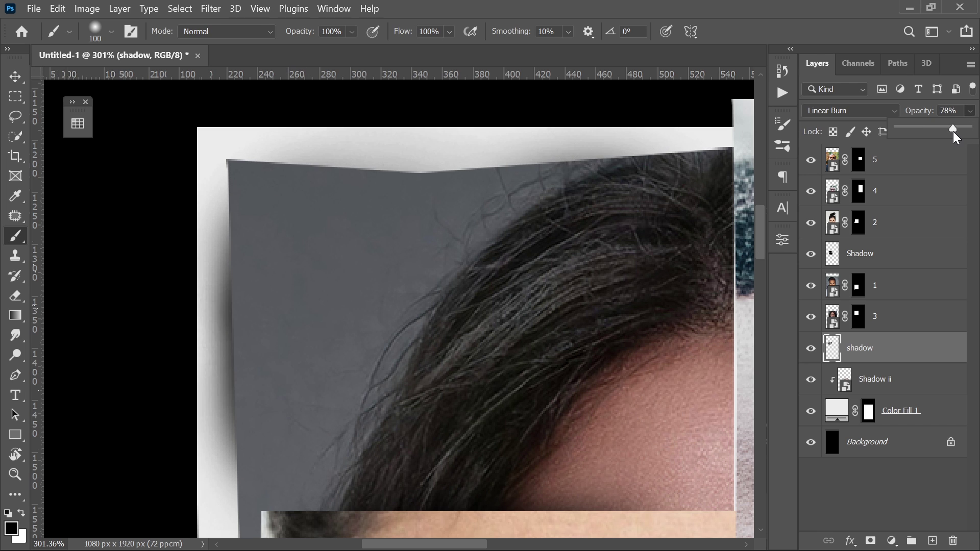
Step: Add a new layer directly beneath layer 4 and name it Shadow
scroll(308, 186, "down", 5)
key("v")
left_click(507, 241, "ctrl")
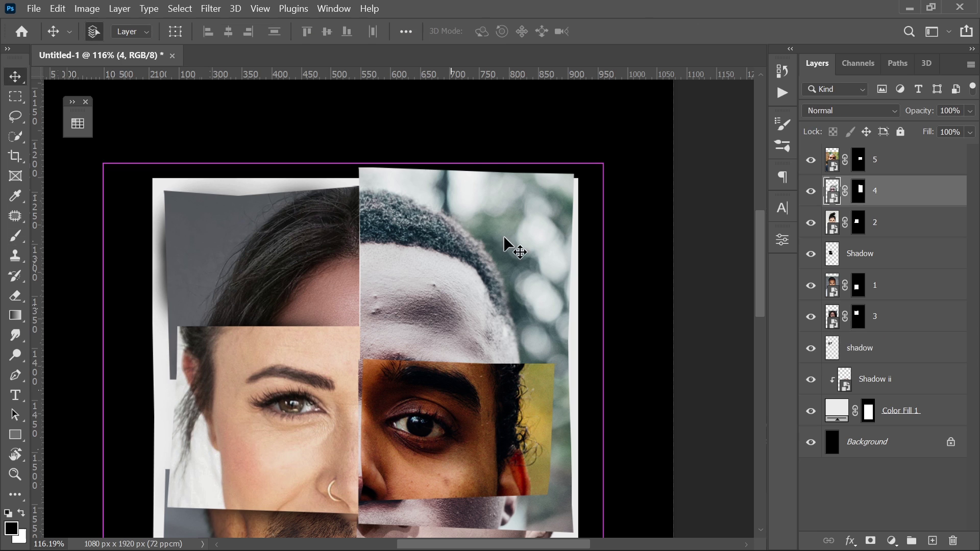
left_click(933, 541)
left_click_drag(922, 193, 877, 235)
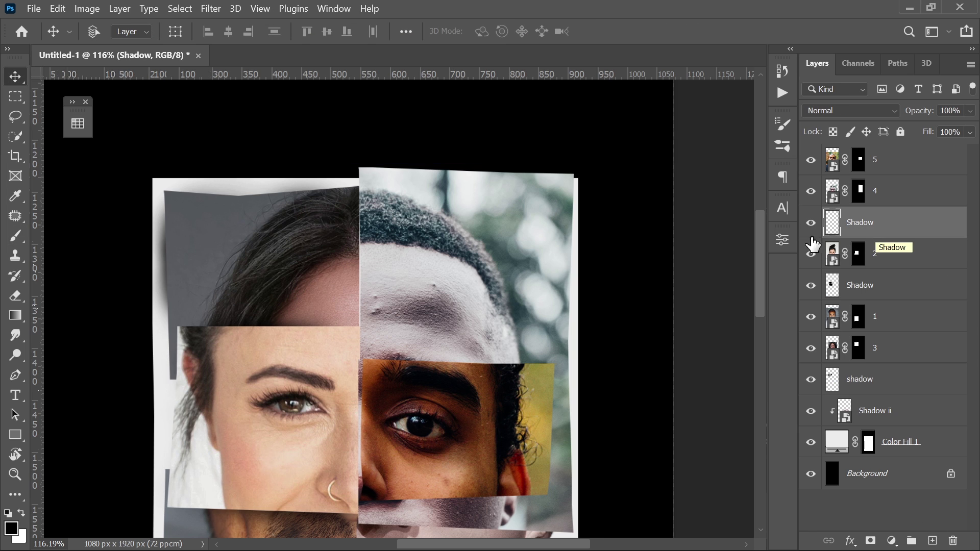
Step: Paint a soft black shadow along the layer 4 portrait's outer edges on its Shadow layer, using a 125 px brush
scroll(431, 326, "up", 5)
scroll(558, 299, "down", 4)
key("b")
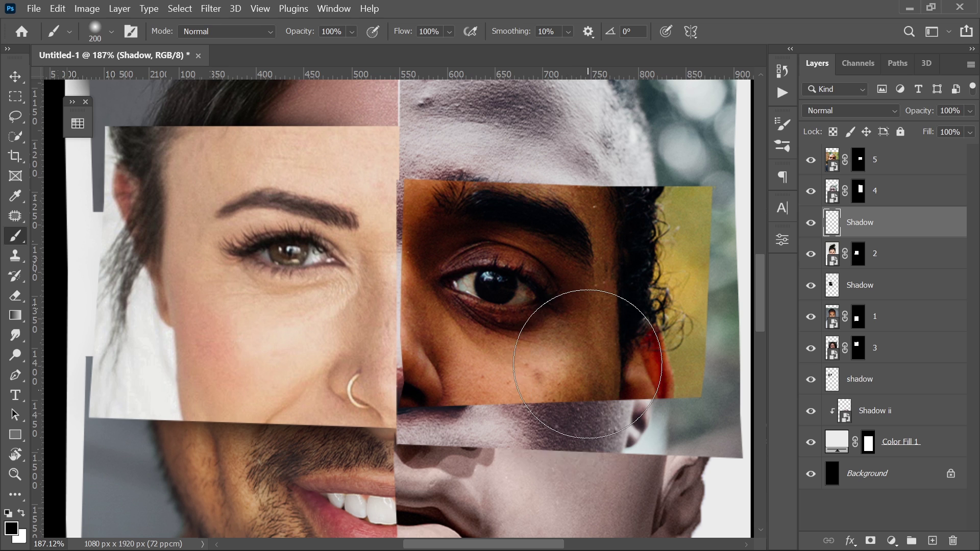
left_click_drag(591, 378, 619, 352)
key("[")
key("[")
key("[")
left_click_drag(682, 343, 655, 384)
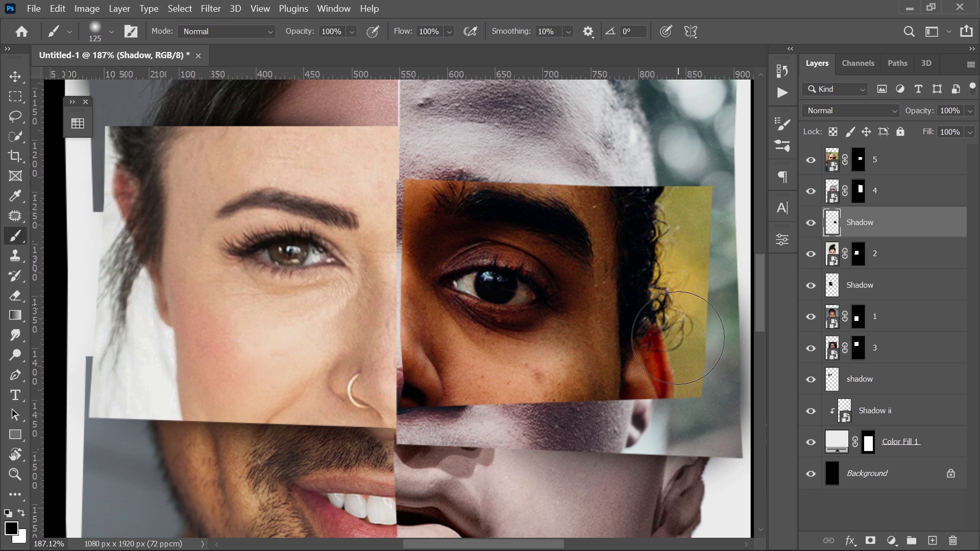
scroll(635, 382, "up", 5)
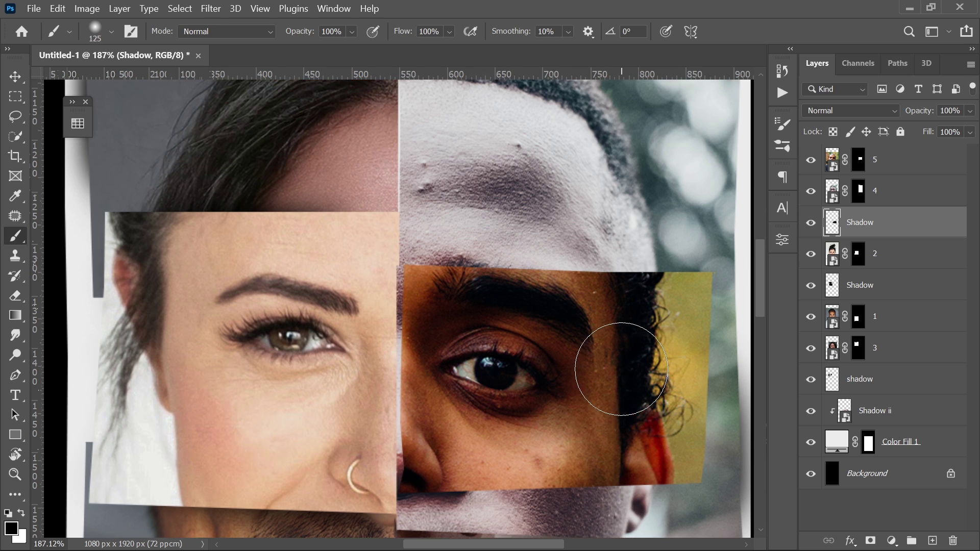
scroll(546, 307, "up", 1)
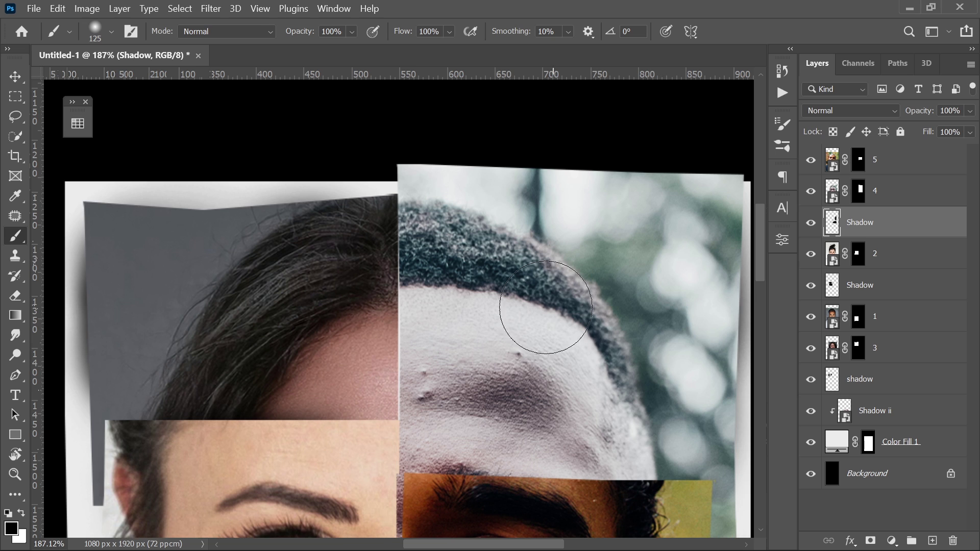
left_click_drag(455, 329, 463, 369)
left_click_drag(516, 402, 569, 177)
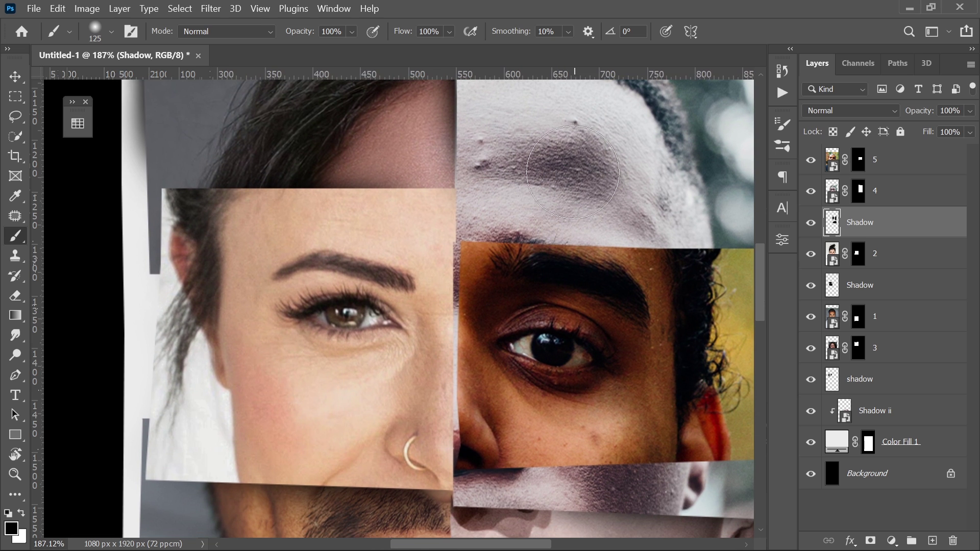
Step: Add a new layer directly beneath layer 5 and name it Shadow
scroll(564, 185, "down", 5)
key("v")
left_click(884, 166)
left_click(932, 540, "ctrl")
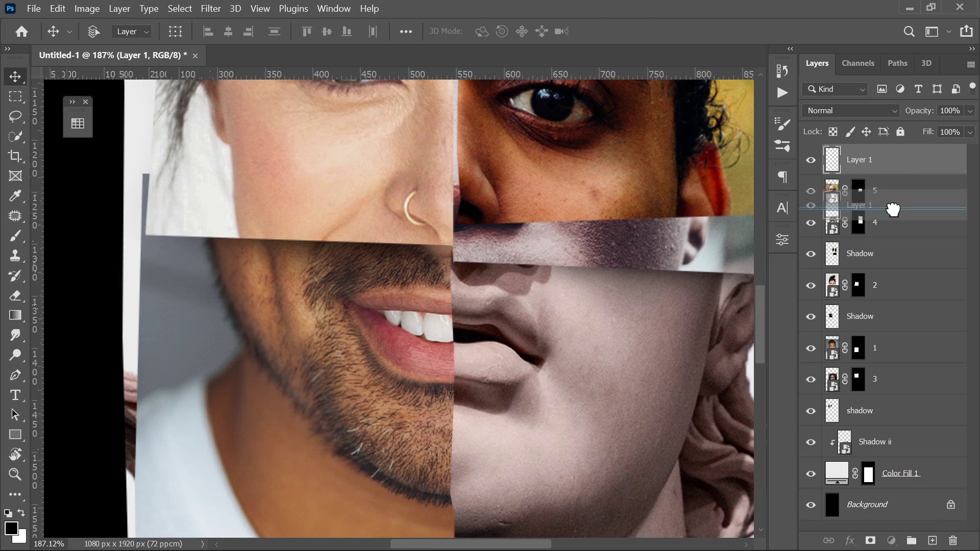
double_click(858, 190)
Step: Paint a soft 125 px black shadow around the layer 5 eye piece on the Shadow layer beneath it
key("b")
scroll(590, 317, "up", 5)
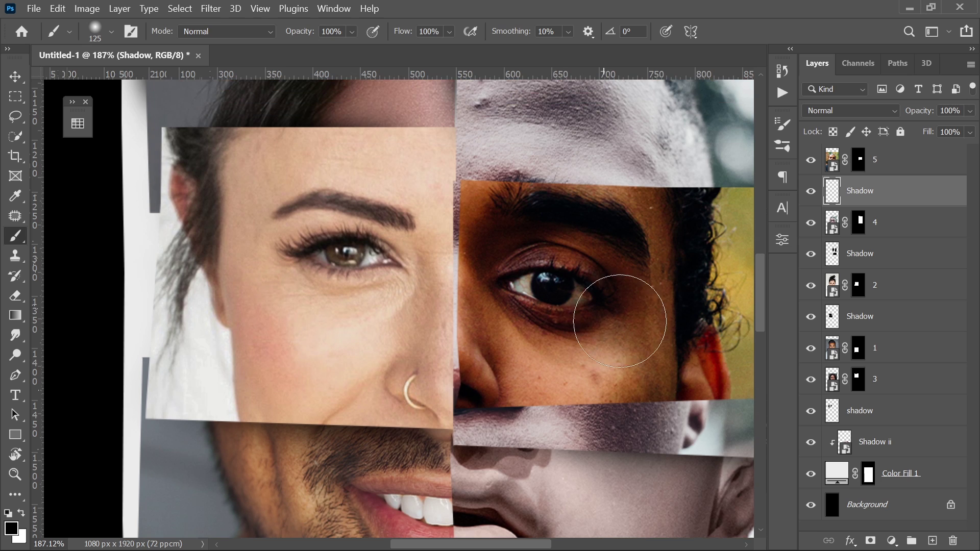
scroll(582, 276, "right", 3)
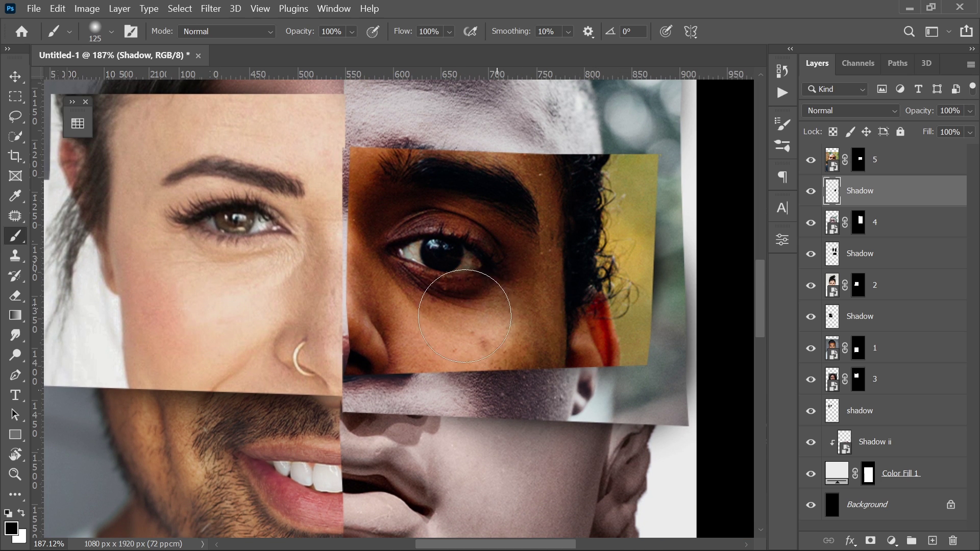
left_click_drag(465, 316, 515, 312)
Step: Add a new layer directly beneath layer 1 and name it Shadow
scroll(449, 288, "down", 6)
scroll(429, 273, "left", 5)
key("v")
left_click(470, 351)
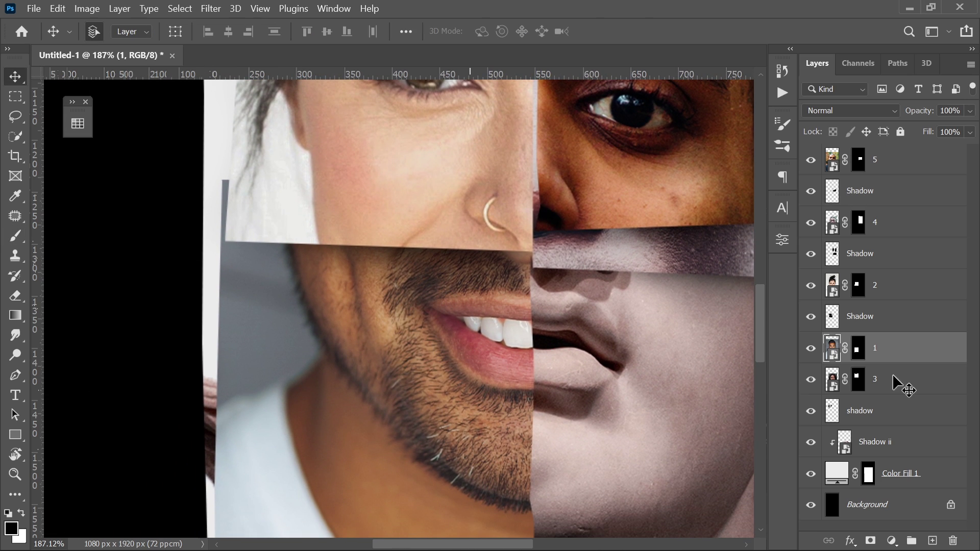
left_click(935, 540)
left_click_drag(913, 348, 917, 394)
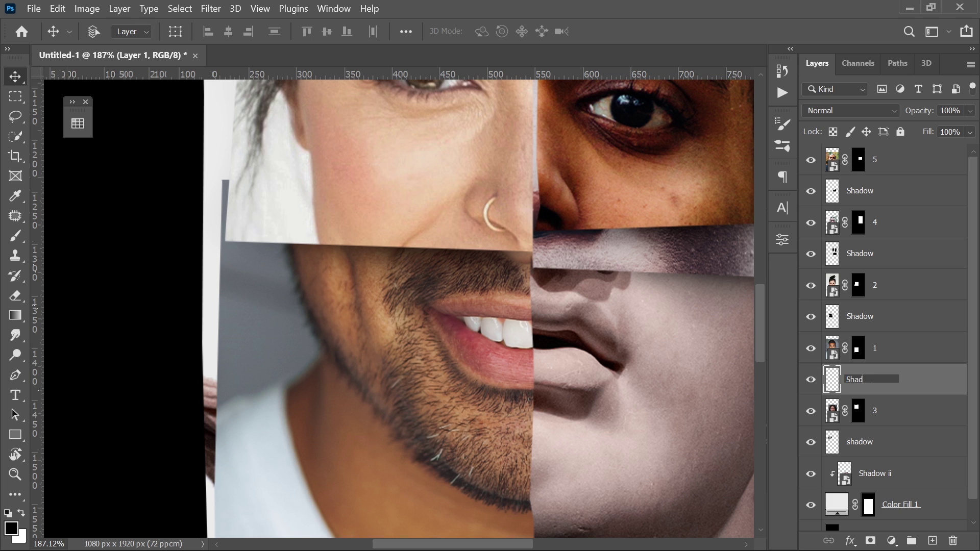
type("ow")
key("Return")
Step: Paint a soft 125 px black shadow along the edges of the layer 1 mouth piece on its Shadow layer
key("b")
left_click_drag(450, 429, 502, 246)
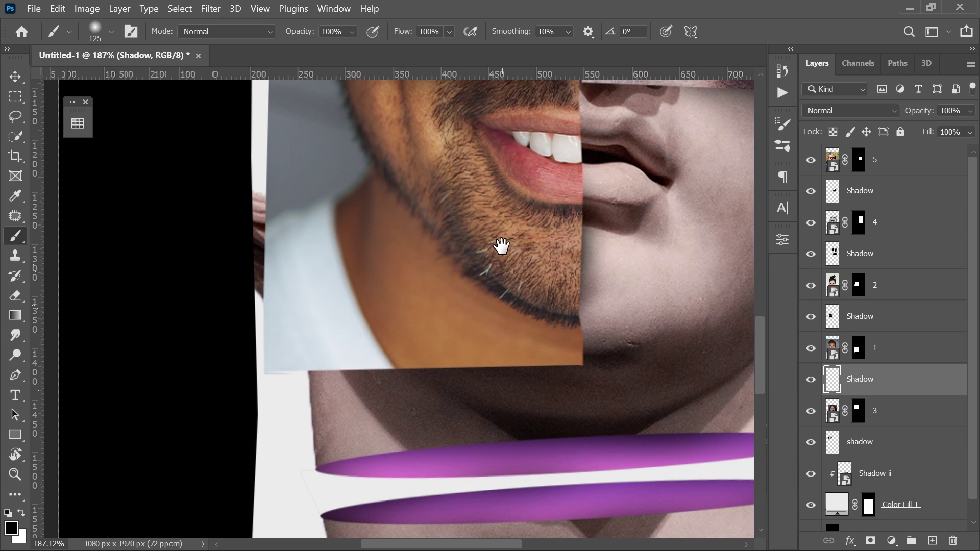
mouse_move(353, 313)
left_mouse_down()
mouse_move(344, 313)
mouse_move(503, 317)
left_mouse_up()
scroll(491, 294, "up", 3)
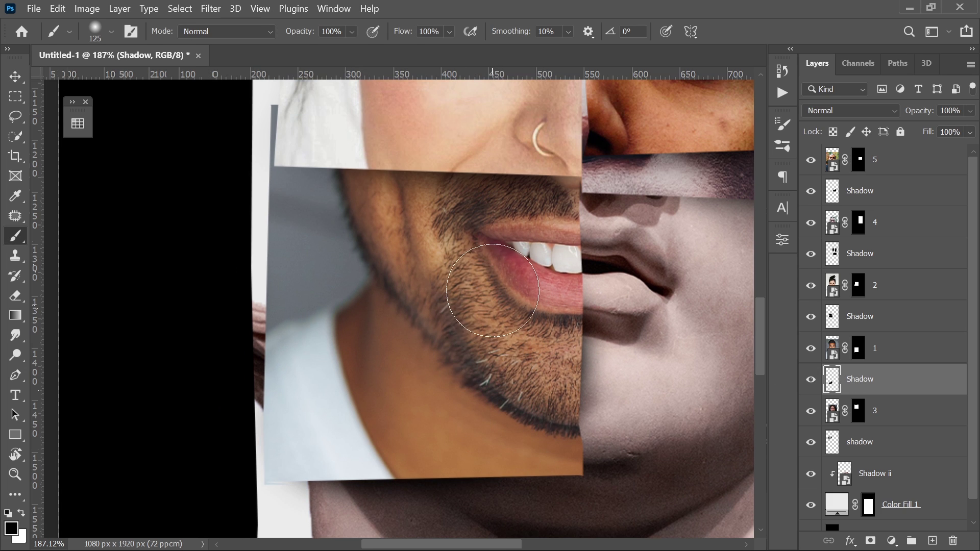
scroll(449, 278, "down", 5)
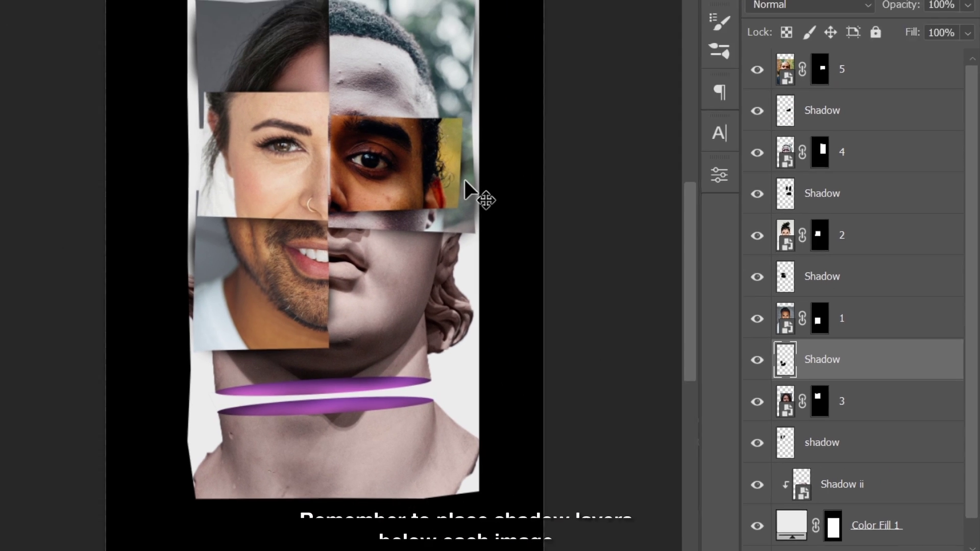
Step: Convert all layers above the background, grouped together, into one smart object and move the collage slightly up the canvas
scroll(431, 163, "up", 2)
scroll(595, 245, "up", 1)
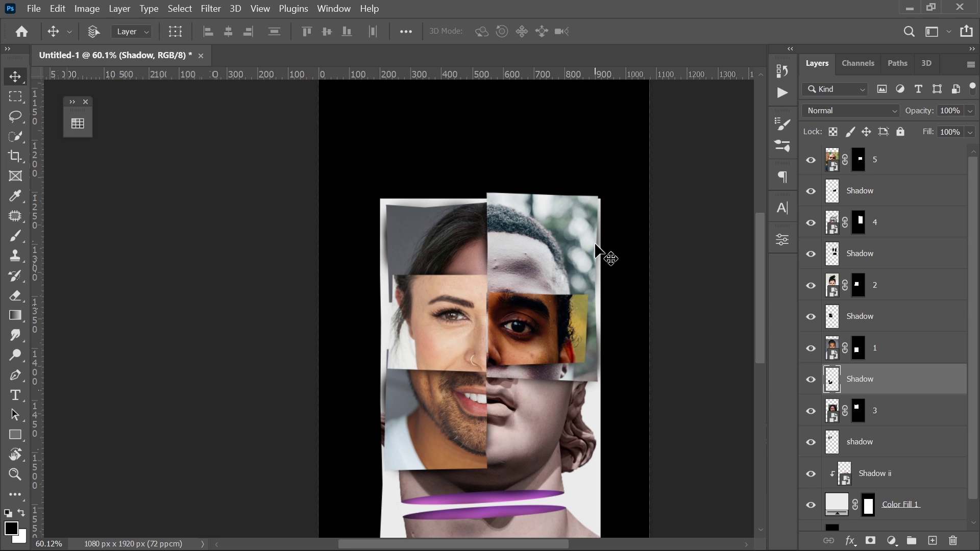
scroll(597, 247, "down", 2)
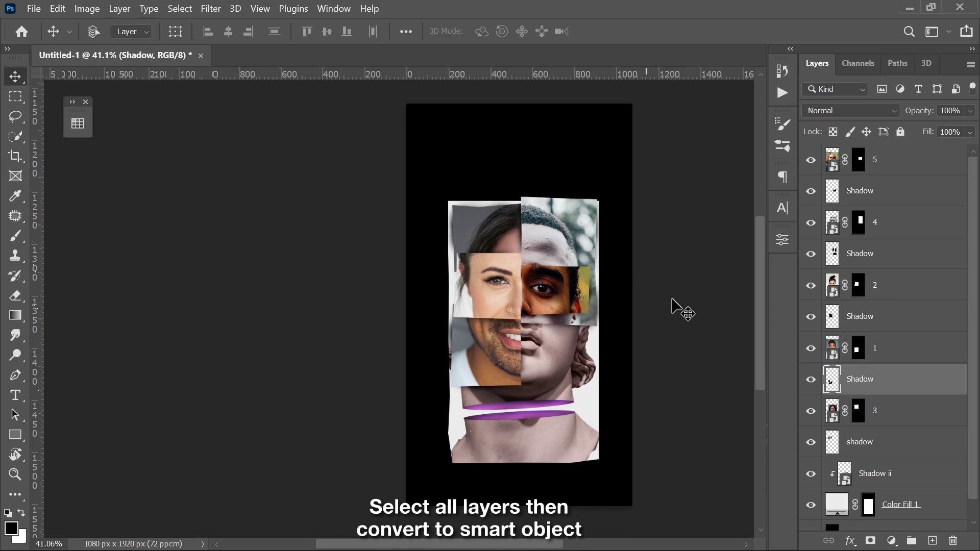
scroll(868, 452, "down", 1)
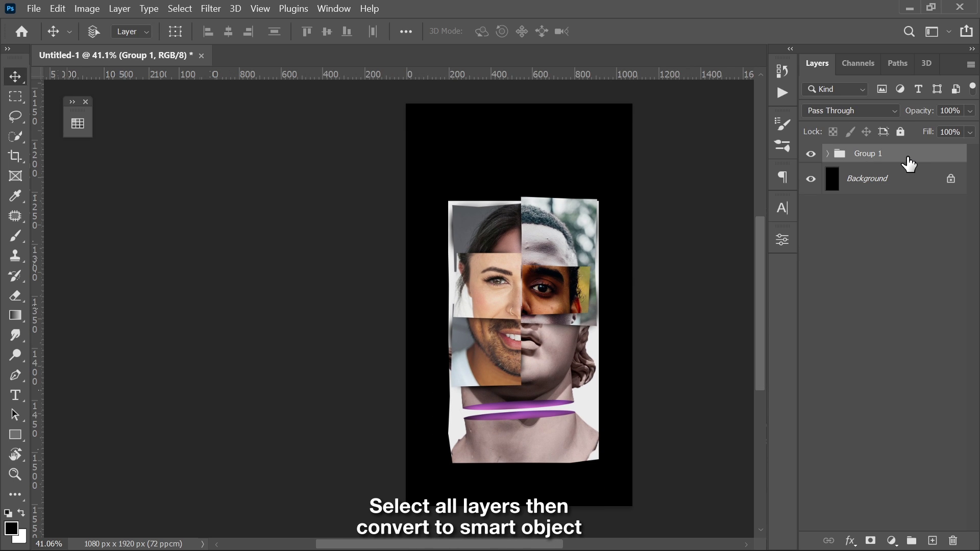
right_click(908, 162)
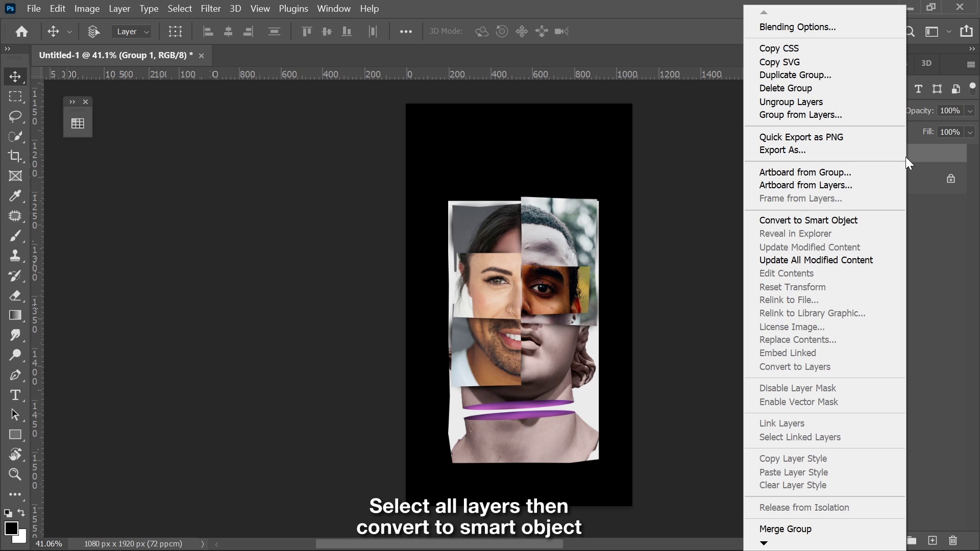
left_click(853, 218)
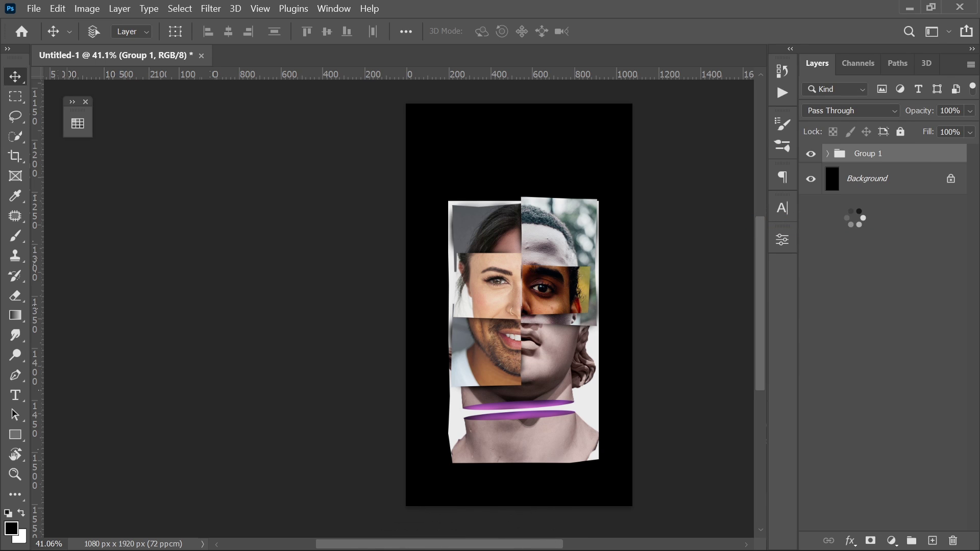
left_click_drag(531, 301, 522, 295)
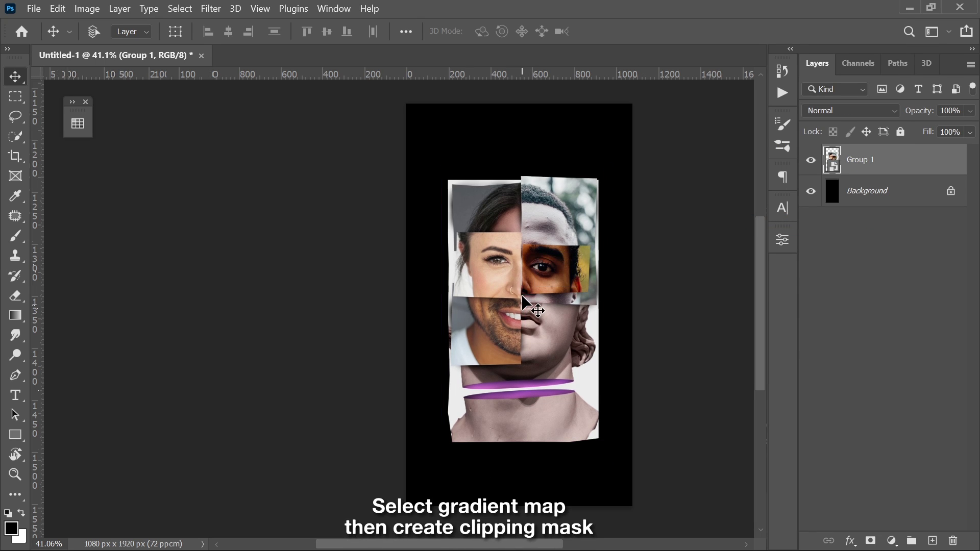
Step: Add a black-to-white Gradient Map adjustment layer above Group 1 and clip it to the group
left_click(892, 541)
left_click(894, 516)
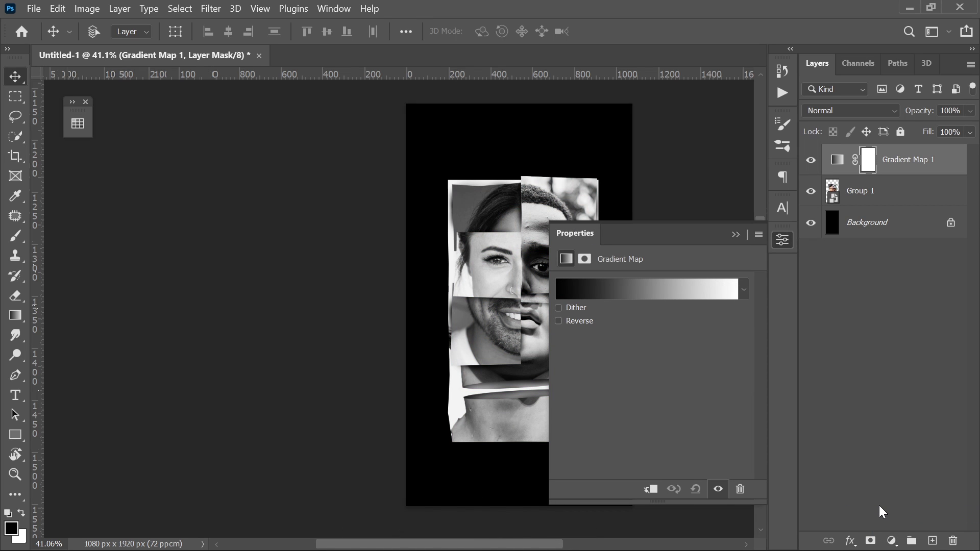
left_click(737, 236)
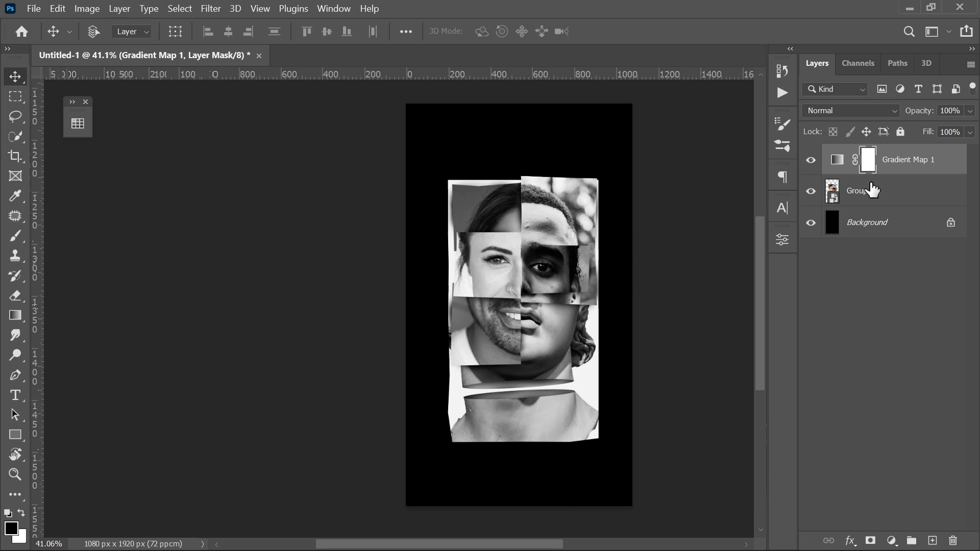
right_click(904, 163)
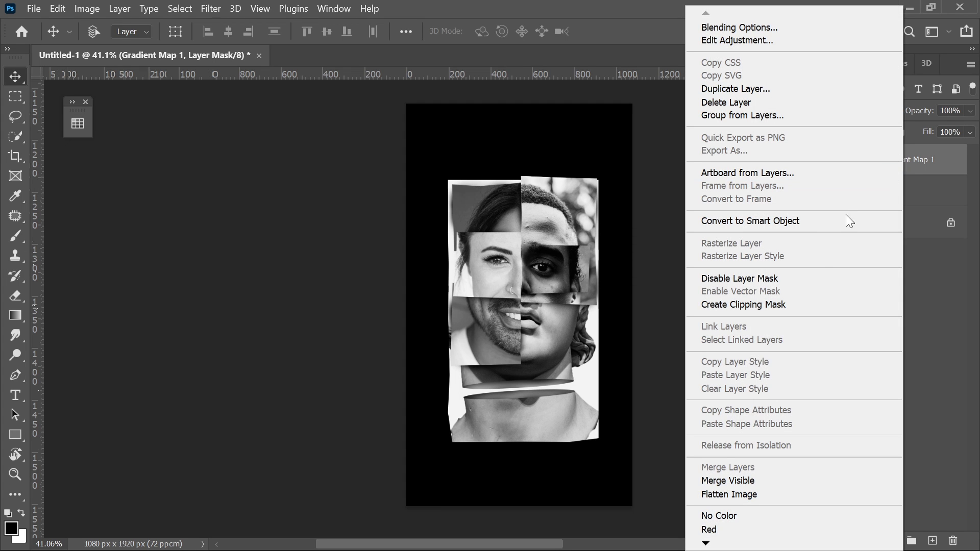
left_click(800, 304)
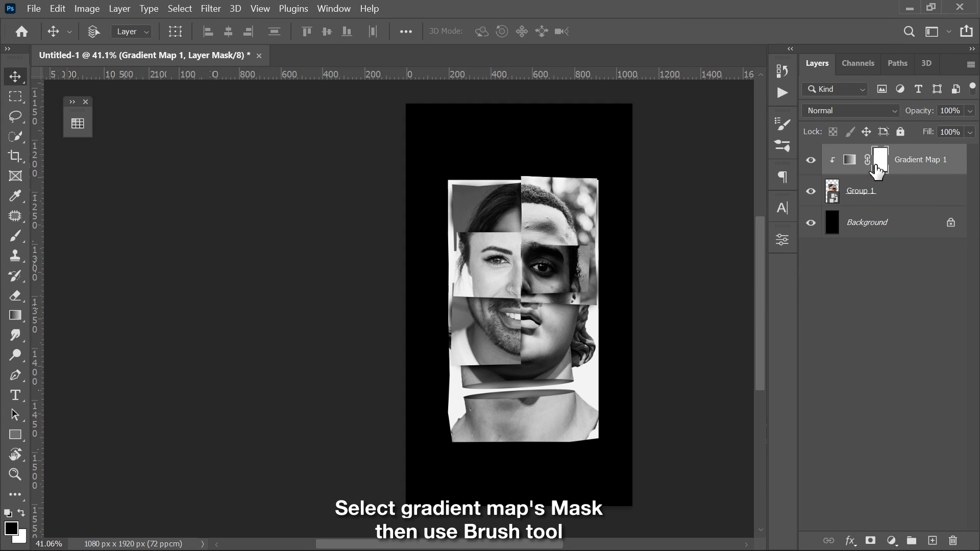
Step: Paint black on the Gradient Map's mask over both neck-cut ellipses with a soft 40 px brush to bring back their purple colour
scroll(519, 421, "up", 5)
scroll(514, 405, "up", 1)
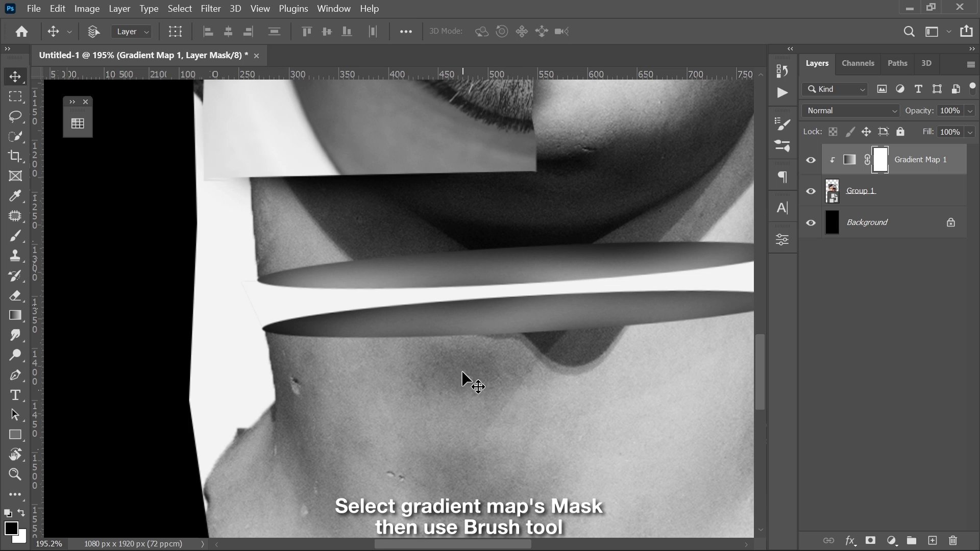
key("b")
key("bracketleft")
key("bracketleft")
key("bracketleft")
key("bracketleft")
key("bracketleft")
key("bracketleft")
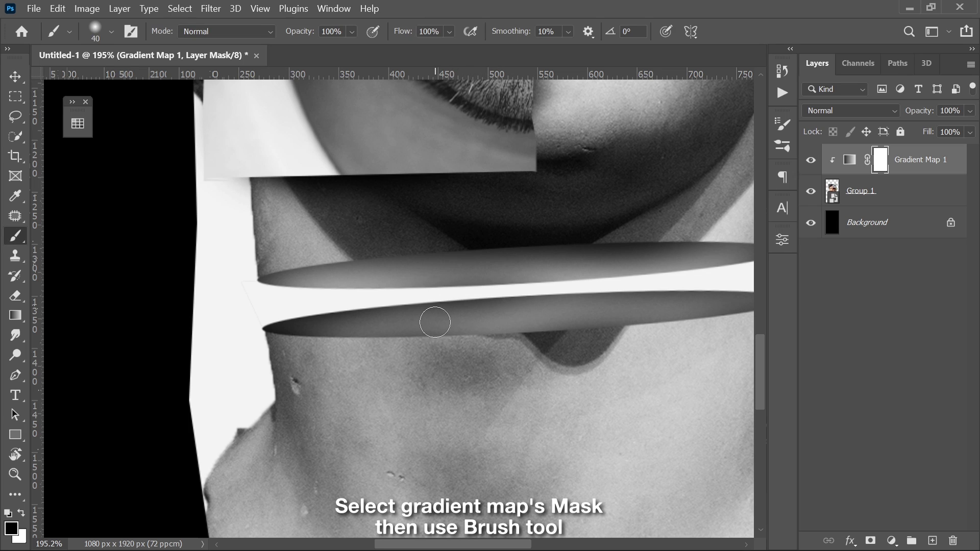
left_click_drag(342, 324, 745, 304)
mouse_move(347, 278)
left_mouse_down()
mouse_move(428, 268)
mouse_move(292, 267)
left_mouse_up()
left_click_drag(292, 267, 478, 265)
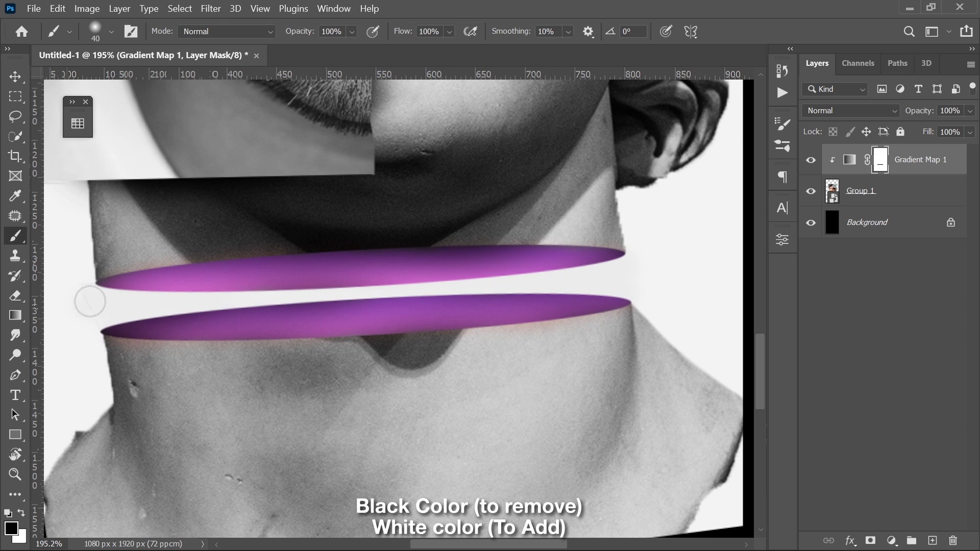
Step: Paint white on the Gradient Map's mask around the ellipses with an 81 px, 80% hardness brush to clean up the colour spill
key("x")
right_click(159, 245)
left_click_drag(307, 315, 308, 315)
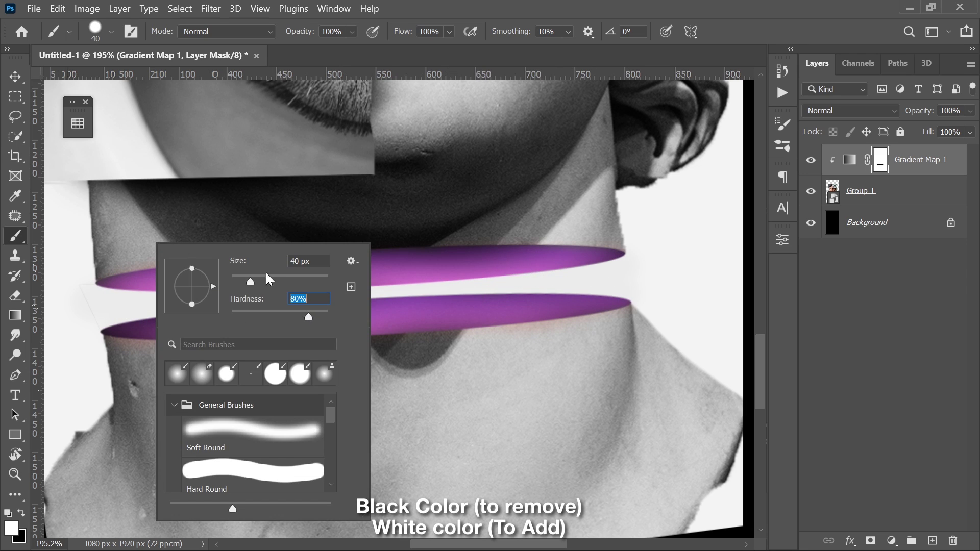
left_click(268, 278)
left_click(98, 201)
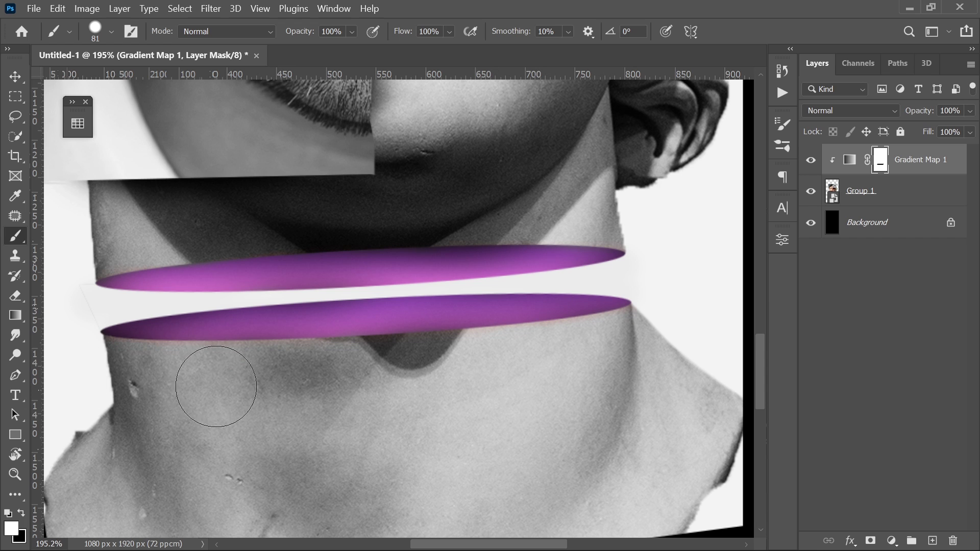
scroll(531, 268, "down", 7)
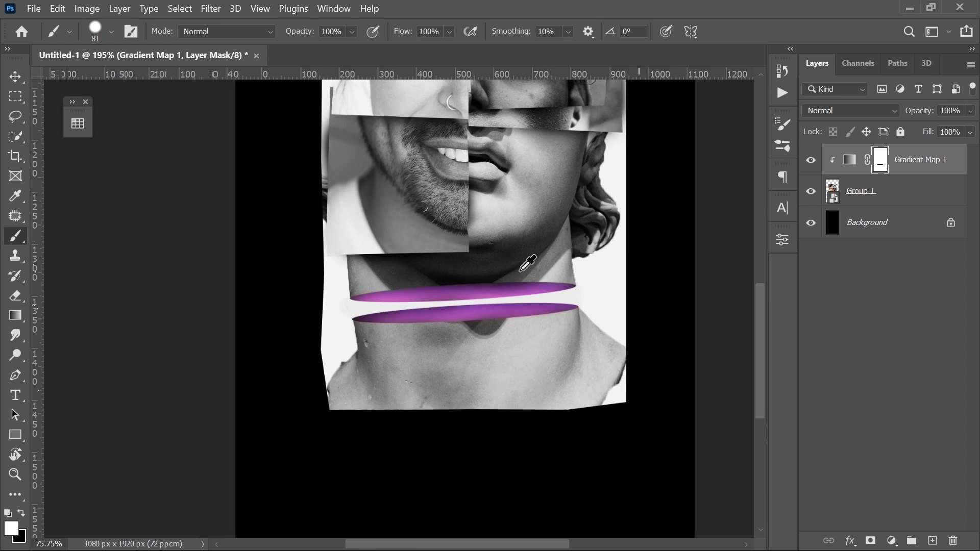
scroll(520, 272, "up", 1)
key("v")
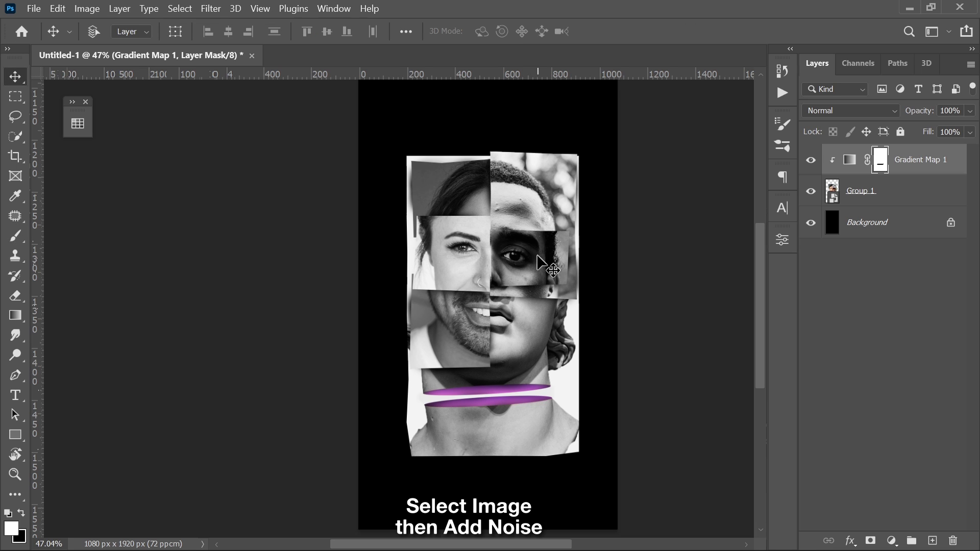
Step: Apply an Add Noise filter to Group 1 with 10% amount, Uniform distribution and Monochromatic enabled
left_click(890, 199)
left_click(210, 9)
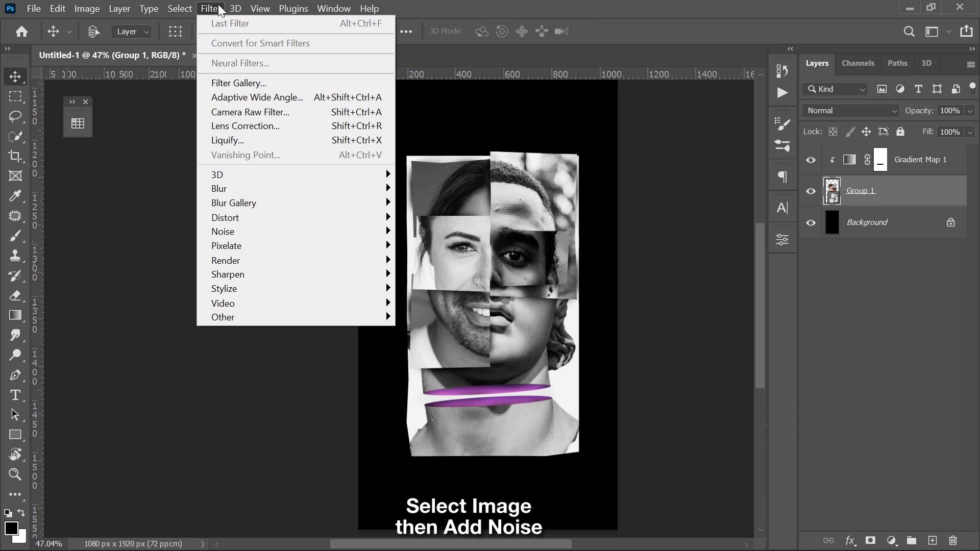
left_click(400, 232)
left_click_drag(449, 45, 696, 78)
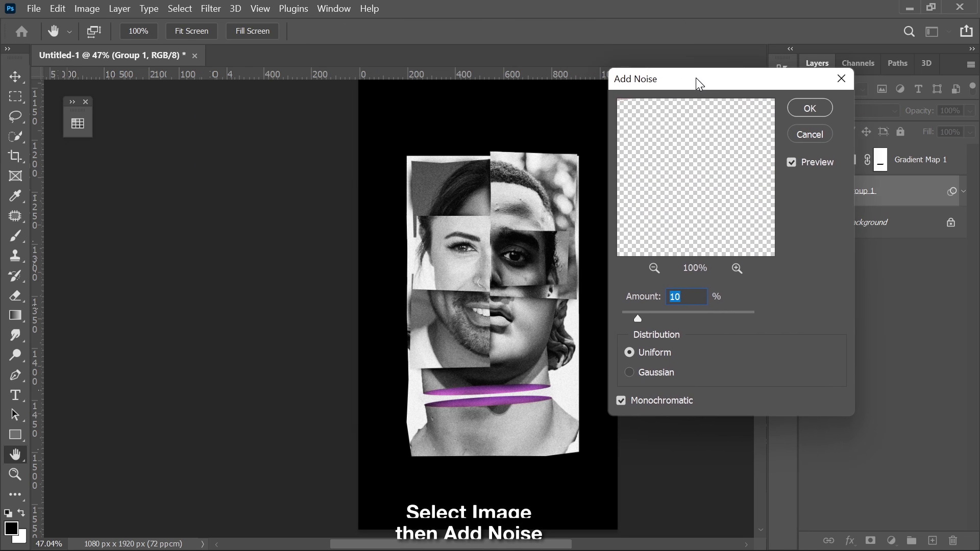
left_click(817, 108)
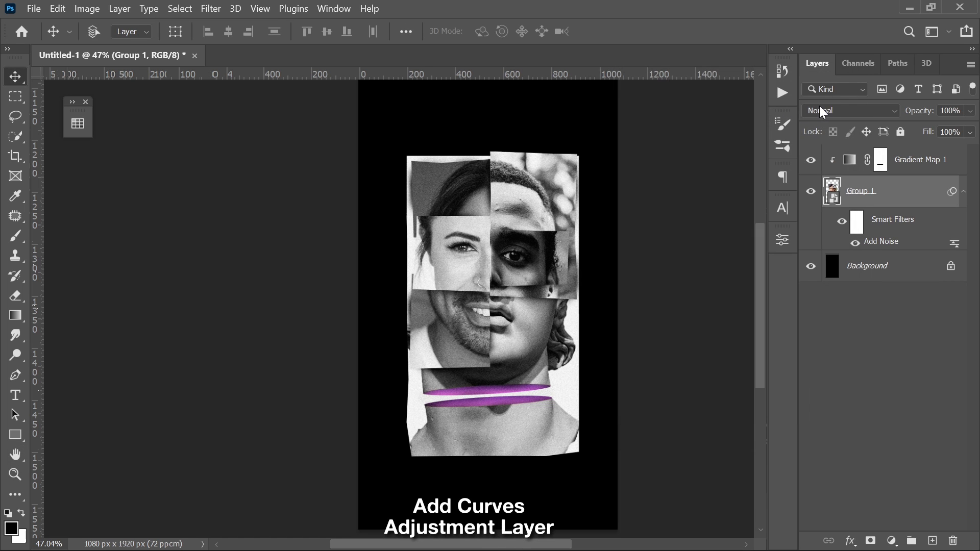
Step: Add a Curves adjustment layer clipped to Group 1, anchor the midtones, darken the lower tones slightly and lift the black point
left_click(891, 540)
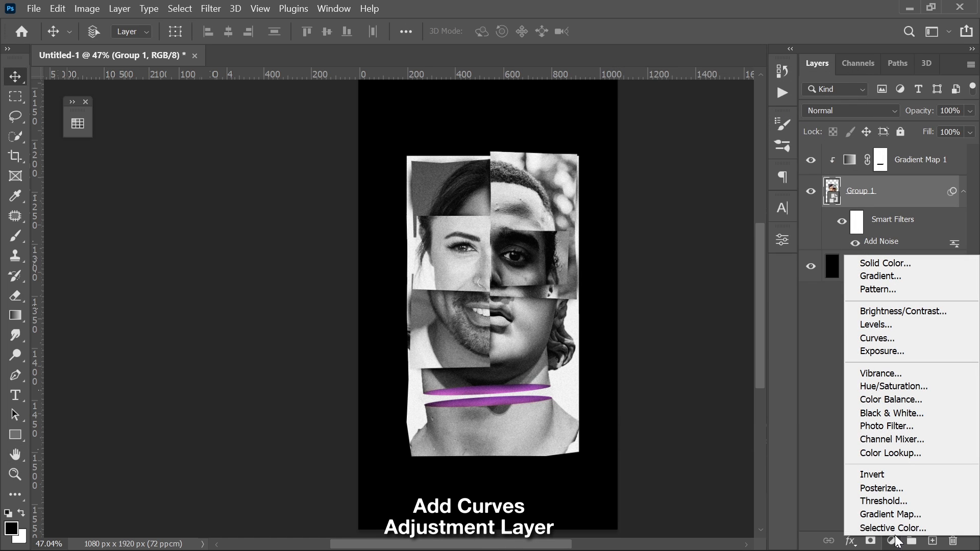
left_click(889, 340)
left_click_drag(674, 409, 668, 402)
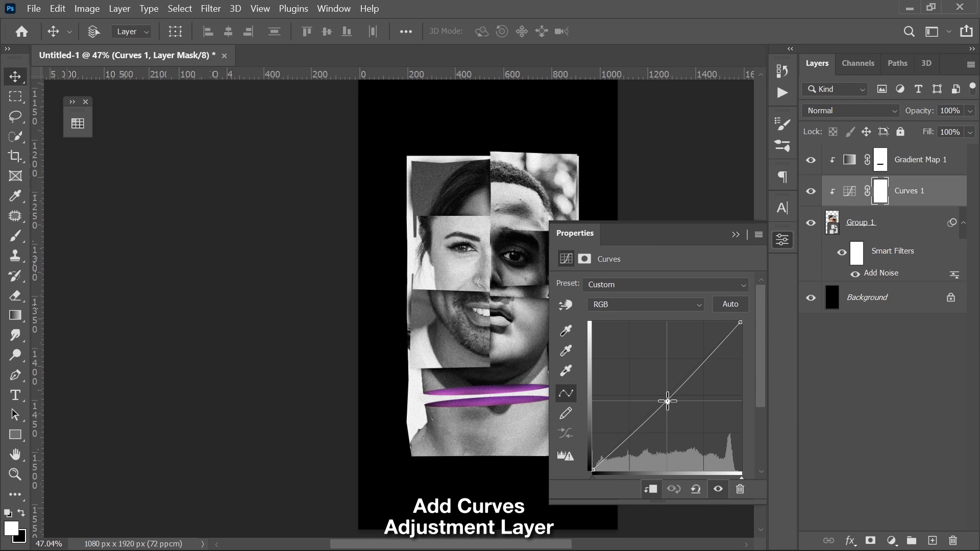
left_click_drag(627, 434, 630, 439)
left_click_drag(593, 470, 582, 436)
left_click(738, 237)
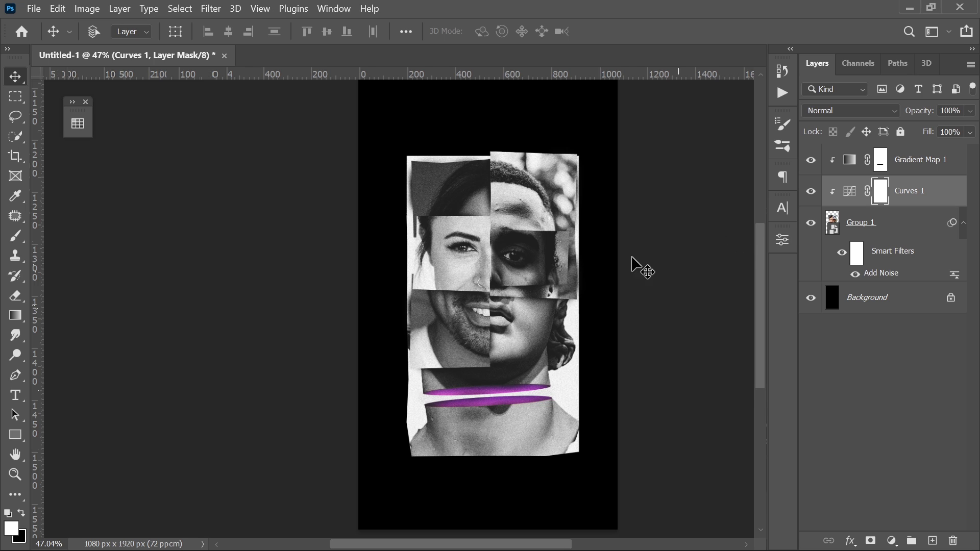
Step: Add the poster texts around the portrait: purple script title "Humans After all", "Photoshop Tutorials", vertical "Make Simple" and "Subscribe now" labels, and Lorem ipsum blocks
scroll(463, 302, "down", 4)
scroll(465, 301, "up", 3)
left_click_drag(491, 289, 494, 290)
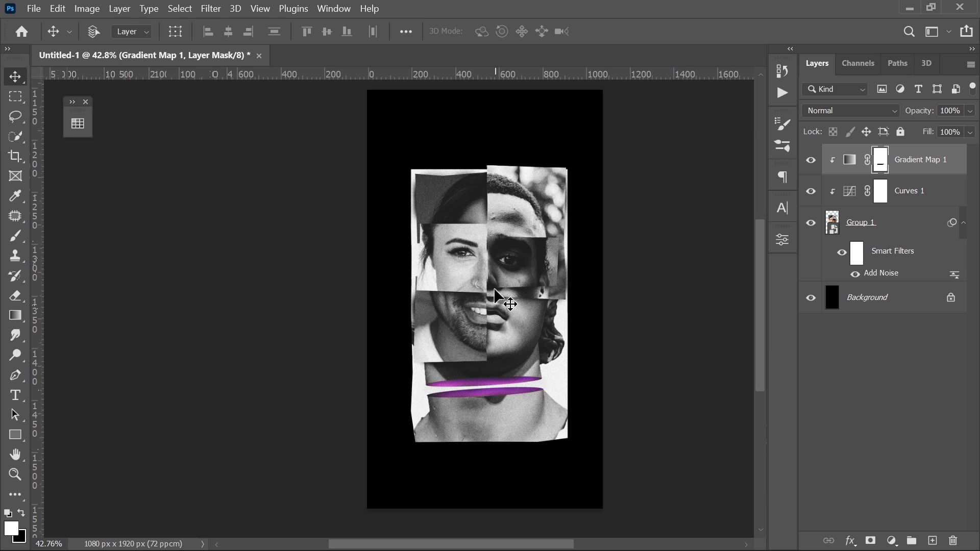
key("t")
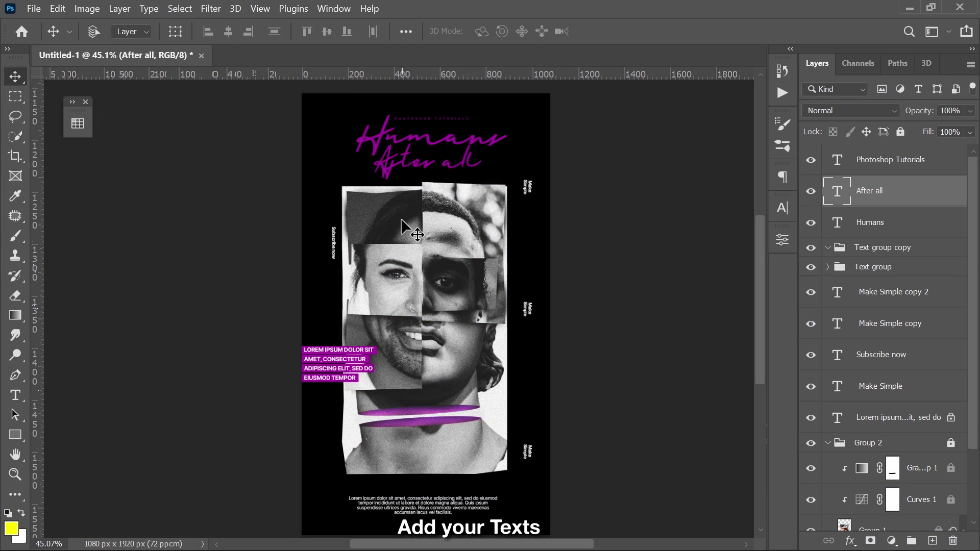
scroll(402, 221, "down", 1)
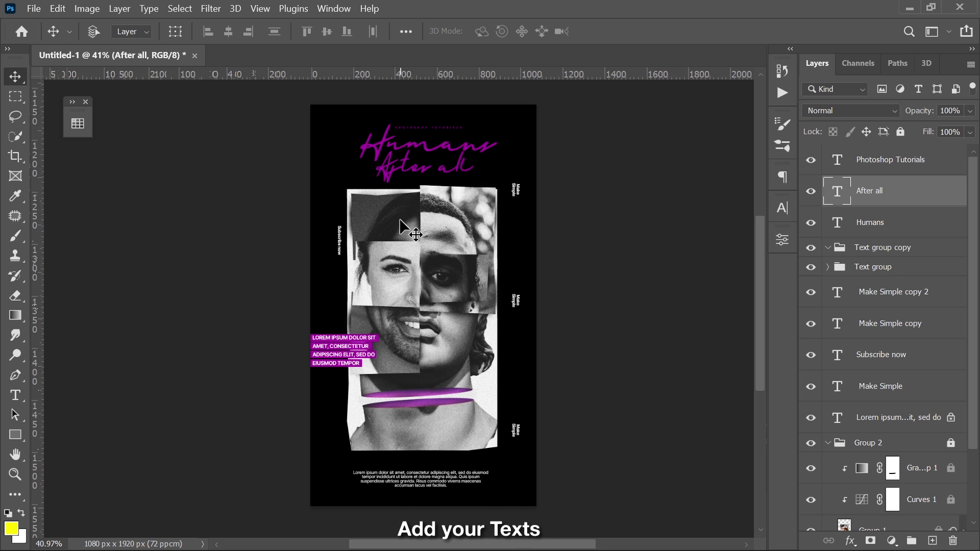